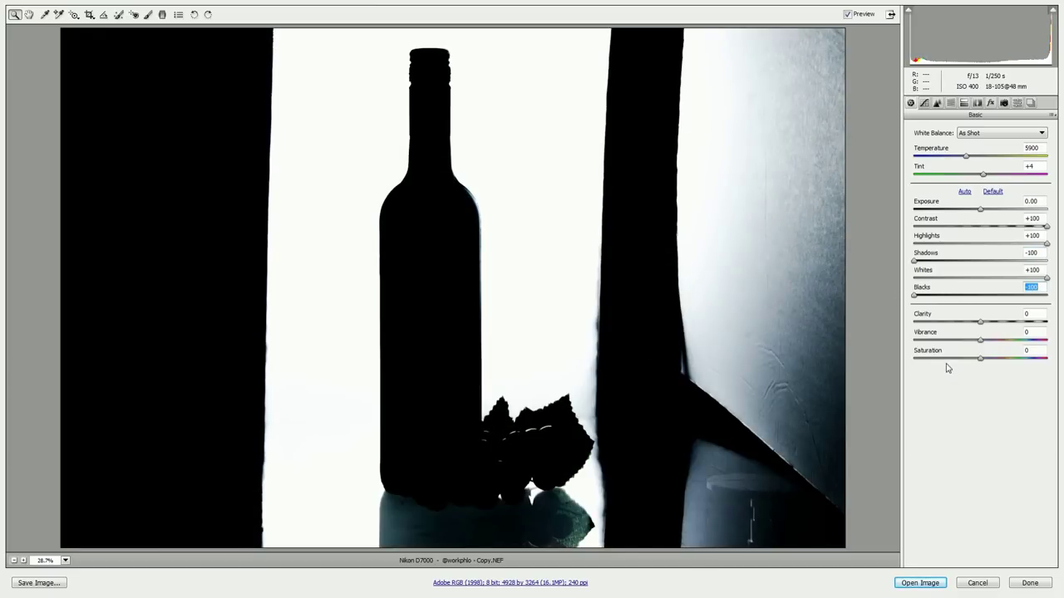
Preview the Whites clipping and inspect the bottle's shoulder edge up close.
left_click(1047, 279, "alt")
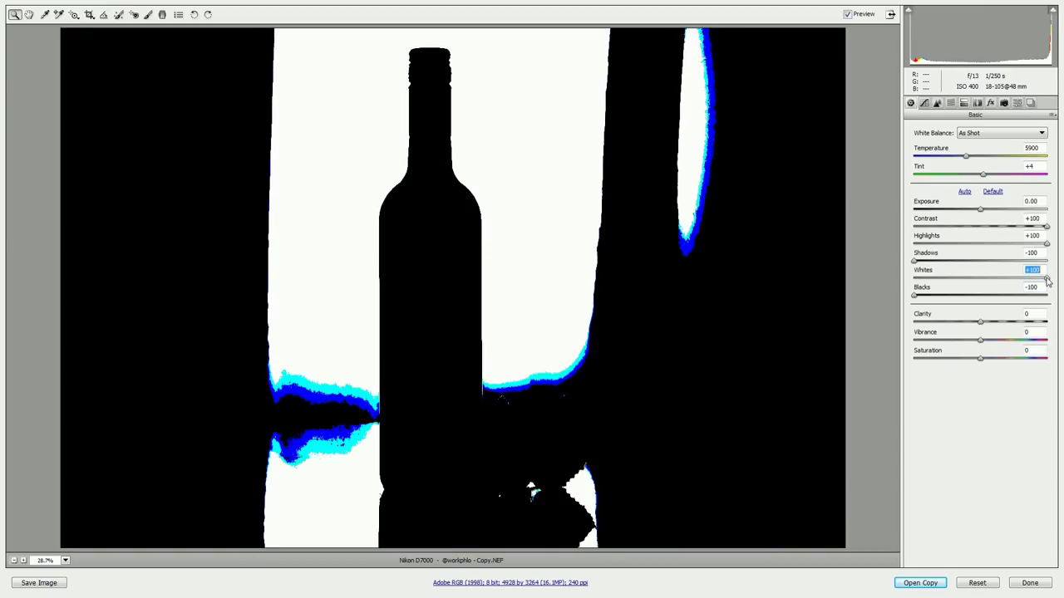
left_click_drag(1047, 283, 472, 204)
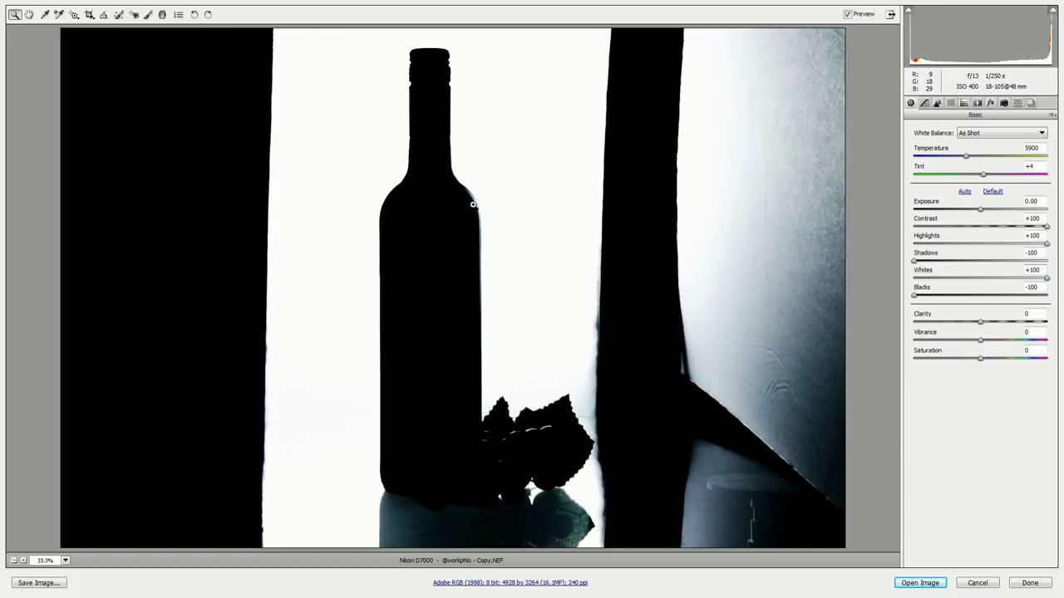
left_click(472, 204)
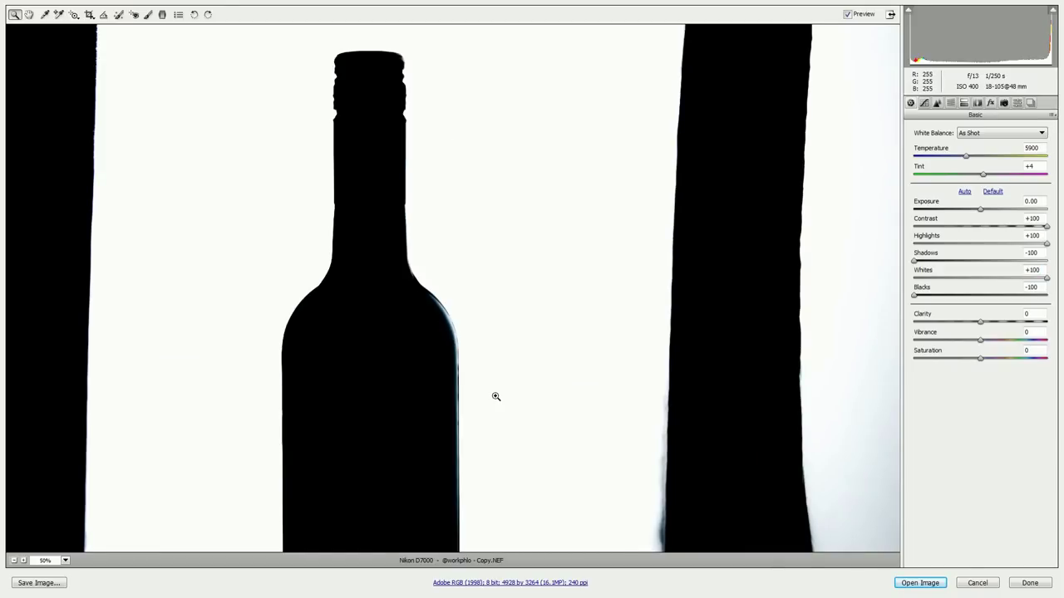
left_click(435, 342, "alt")
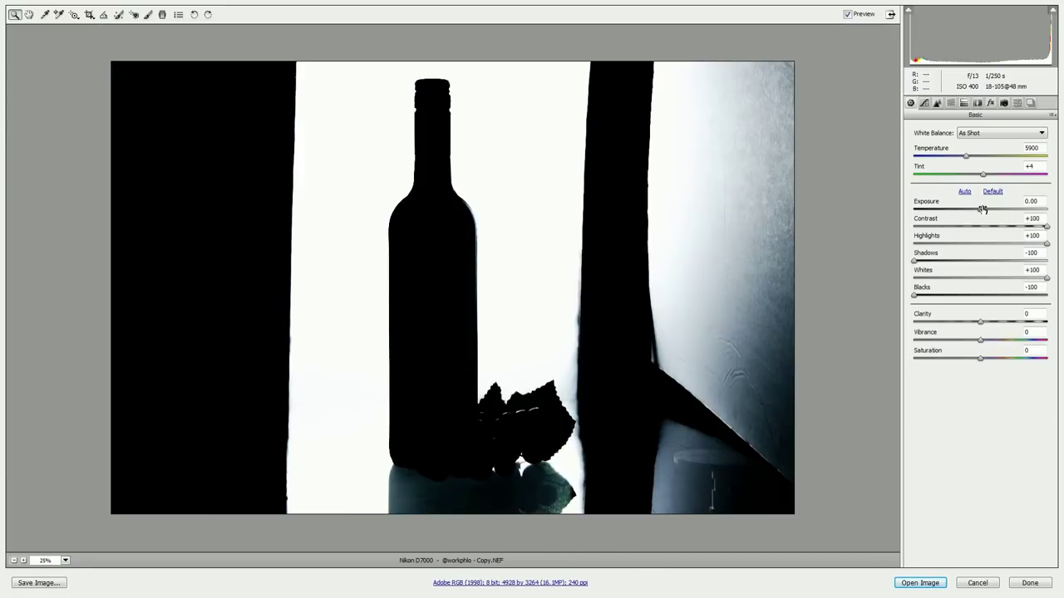
Lower Exposure to -5.00 and preview the Whites clipping around the bottle silhouette.
left_click_drag(982, 208, 900, 214)
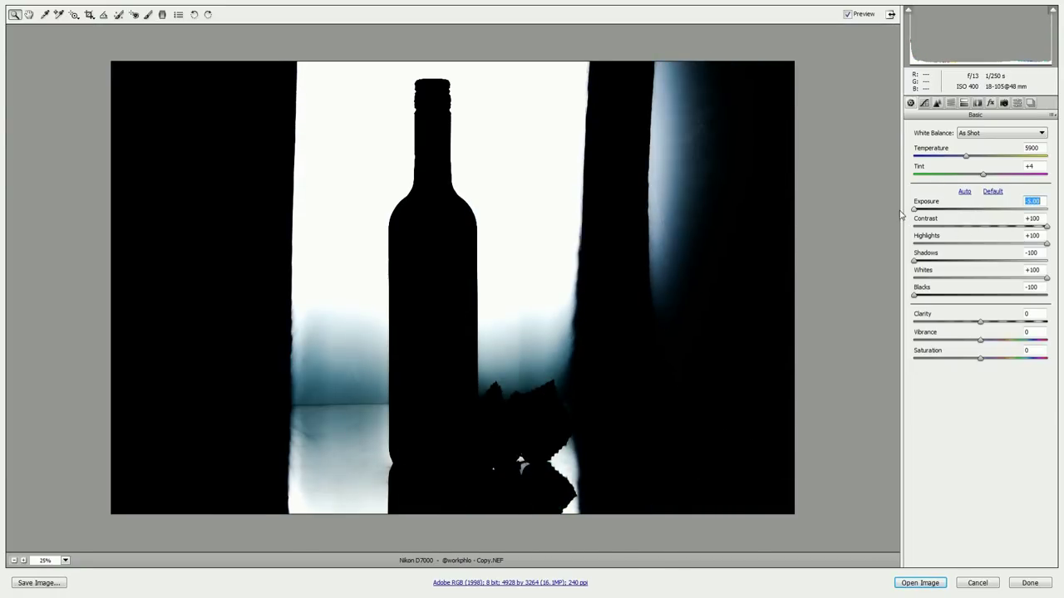
left_click(1048, 278, "alt")
left_click(1047, 279, "alt")
Raise Exposure to +5.00 and preview the Whites clipping around the bottle silhouette.
left_click_drag(914, 209, 1060, 214)
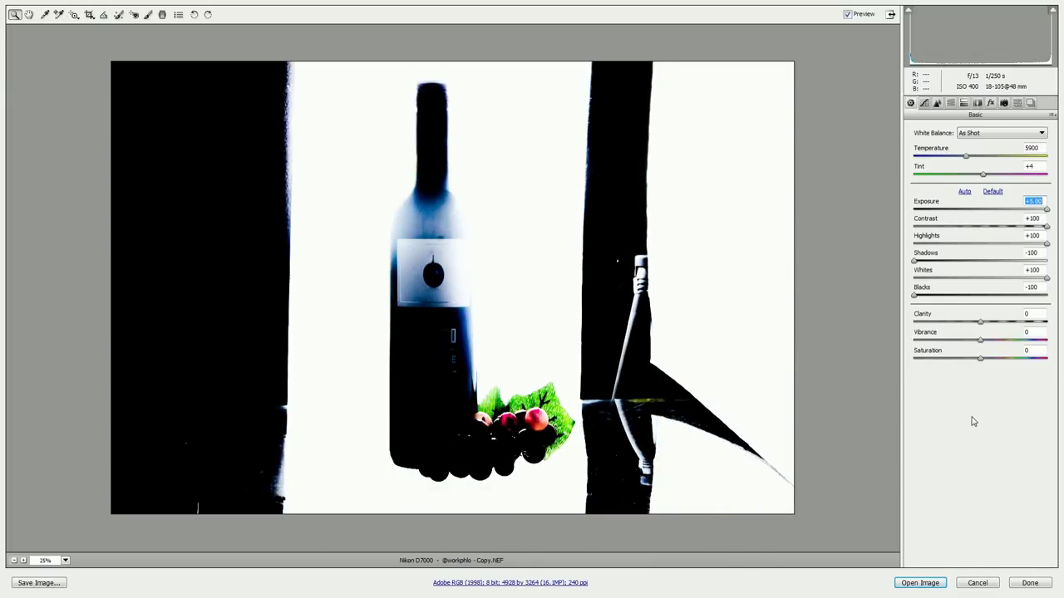
key("alt")
left_click(1047, 278, "alt")
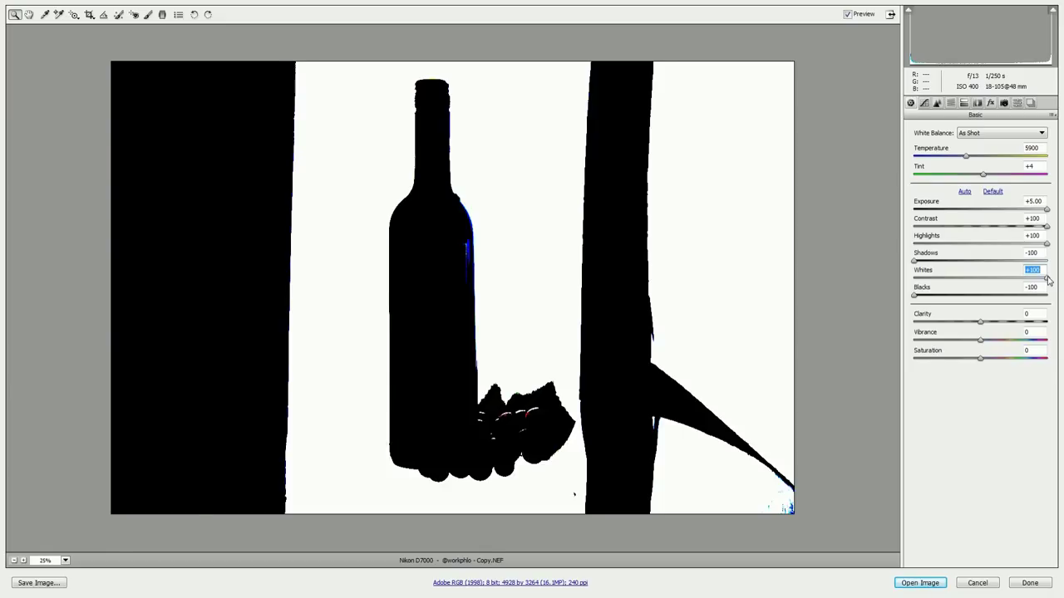
Set Exposure to +1.80, preview the Whites clipping and cancel the raw adjustments.
left_click_drag(1045, 210, 1002, 213)
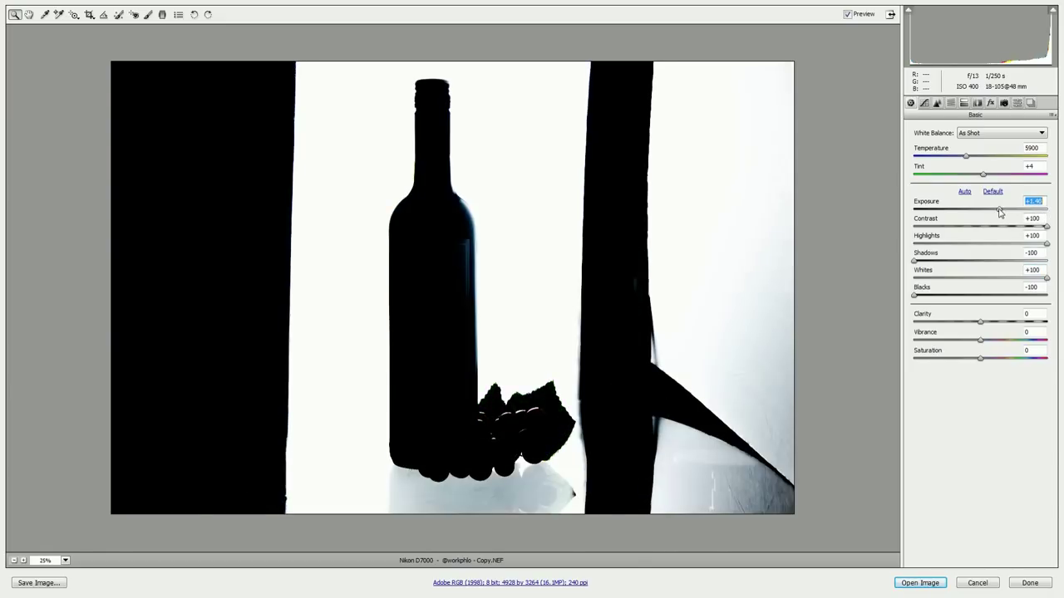
left_click(1047, 277, "alt")
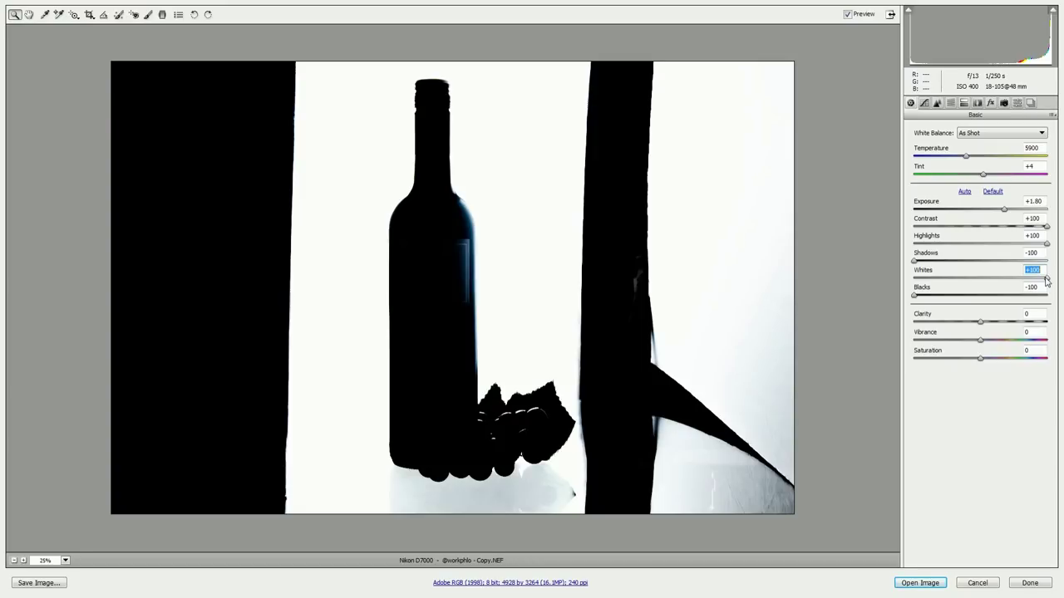
left_click(977, 583)
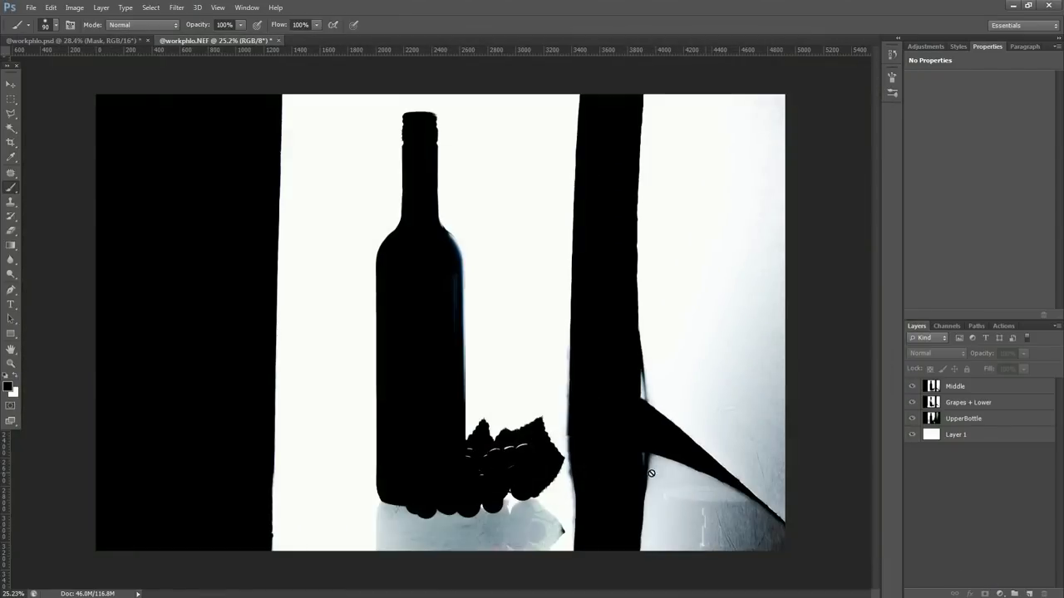
Move the Upper Bottle layer above Middle to the top of the layer stack.
left_click(930, 390)
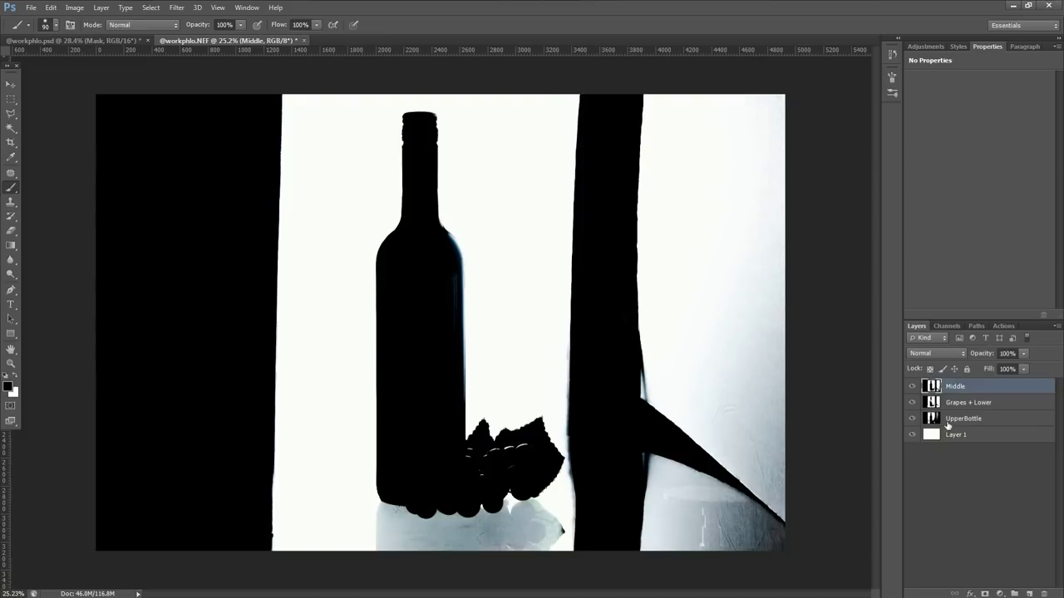
left_click_drag(934, 420, 934, 386)
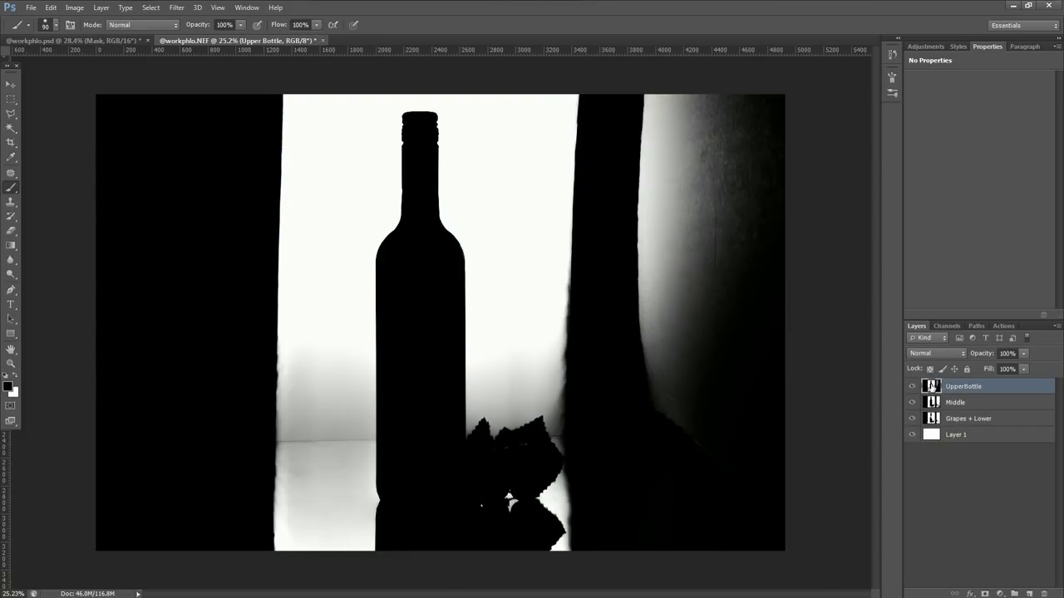
Outline the bottle's upper half with the Polygonal Lasso and add a layer mask from it to the Upper Bottle layer.
key("l")
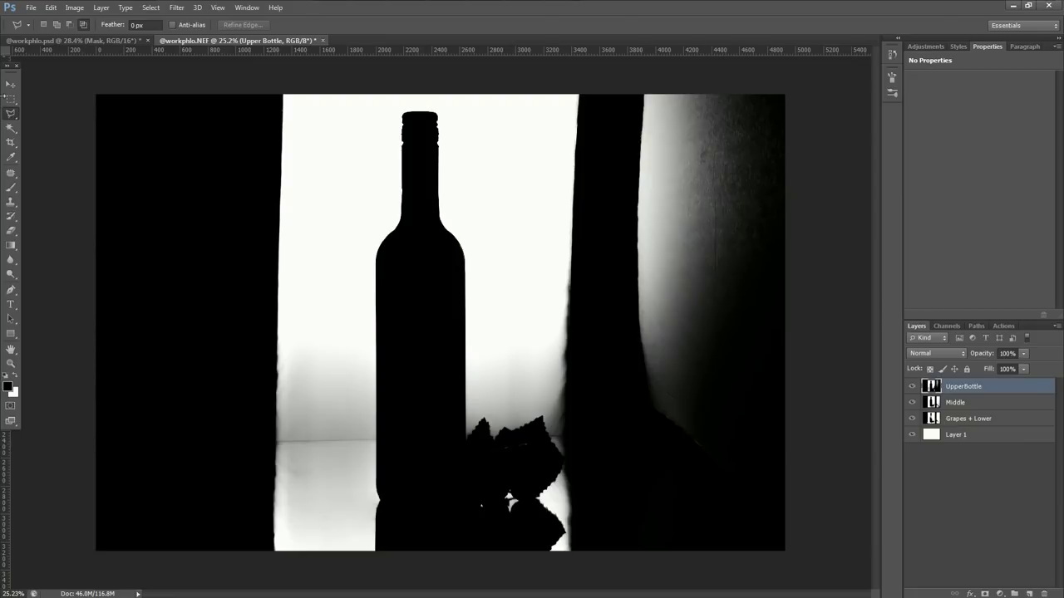
right_click(11, 117)
left_click(50, 125)
left_click(422, 105)
left_click(445, 106)
left_click(495, 307)
left_click(482, 343)
left_click(366, 343)
left_click(356, 199)
left_click(369, 129)
left_click(396, 105)
left_click(422, 106)
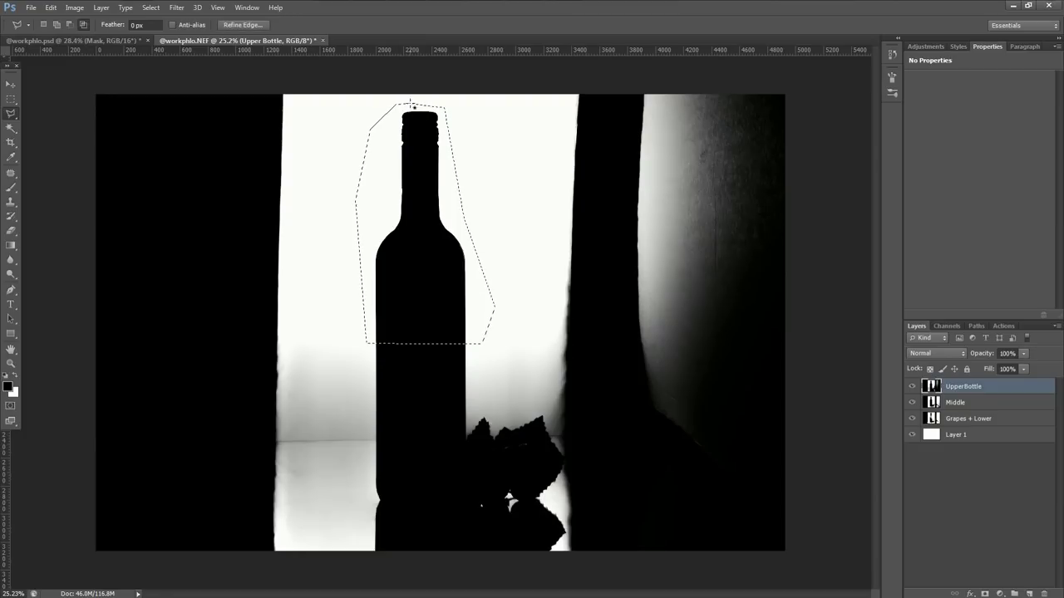
left_click(985, 594)
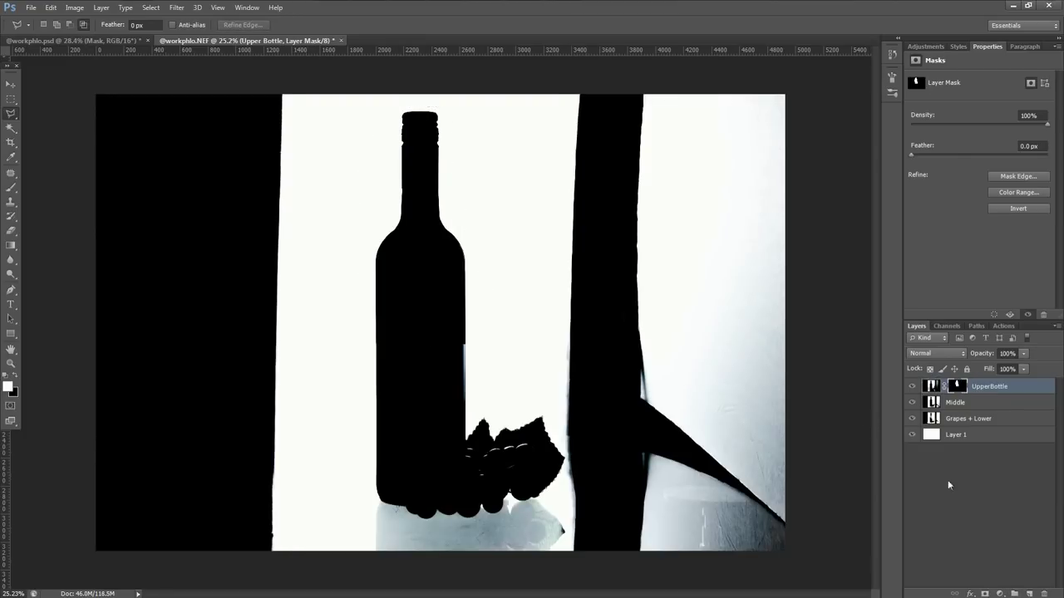
Hide Middle and Grapes + Lower to check the masked bottle, show Middle again and make it the active layer.
left_click(912, 402)
left_click(913, 419)
left_click(957, 497)
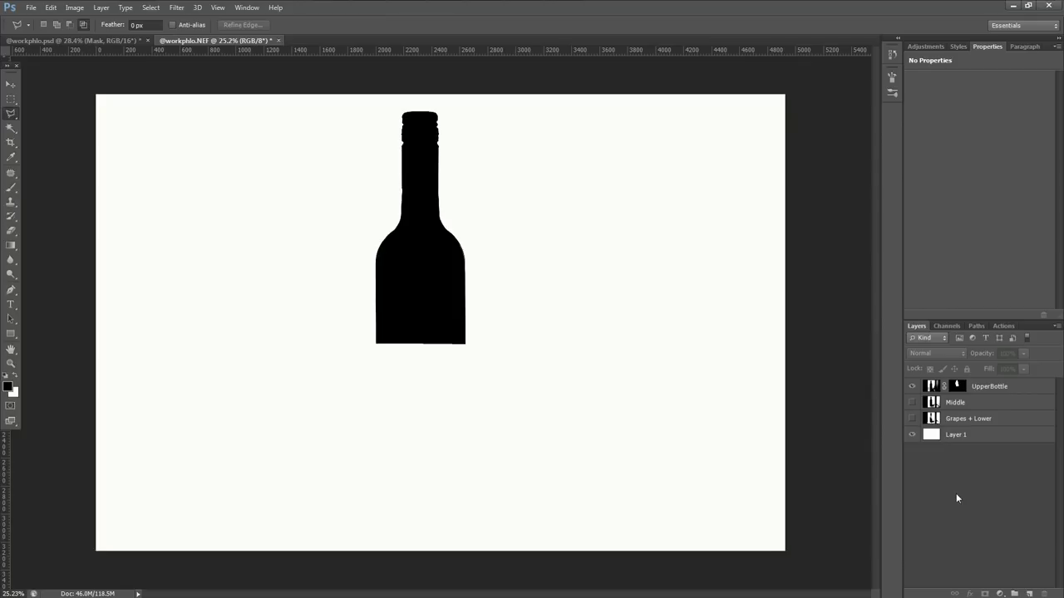
left_click(913, 402)
left_click(929, 407)
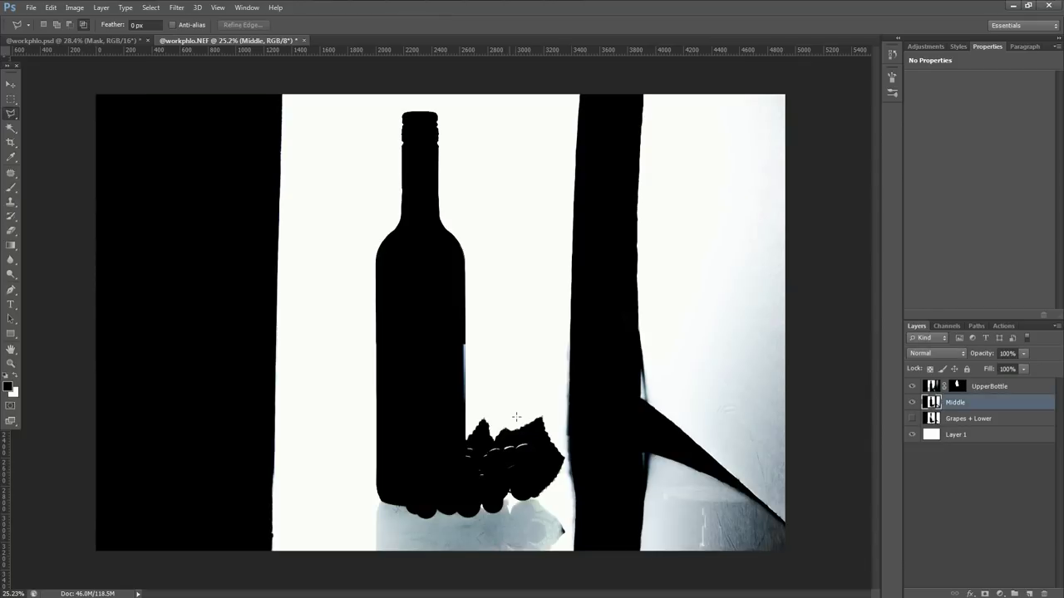
Hide the Upper Bottle layer and examine the blue highlight along the bottle's right edge, comparing it with that layer switched on.
scroll(447, 385, "up", 1)
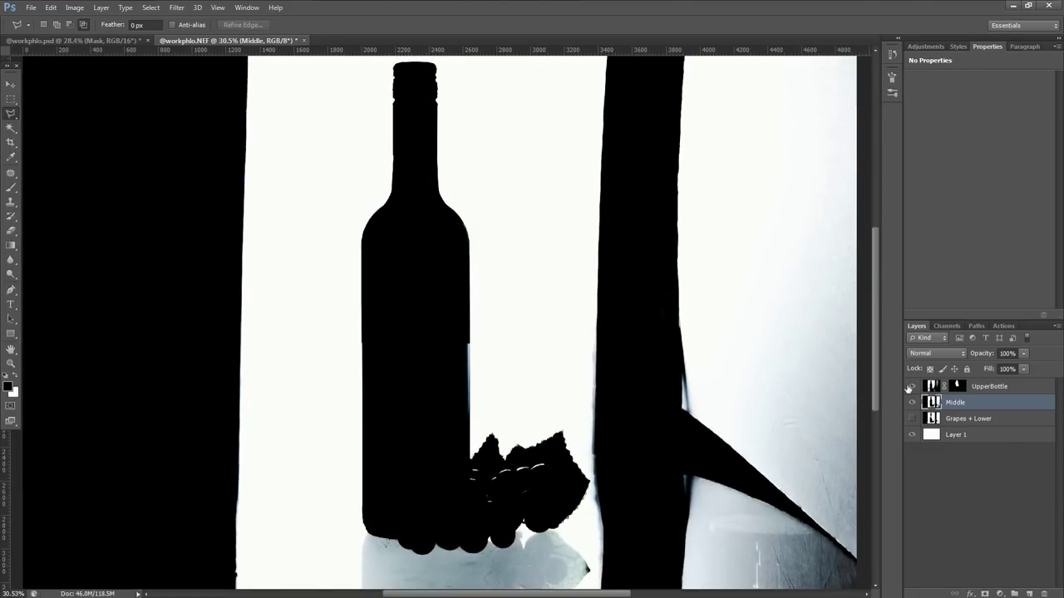
left_click(912, 386)
scroll(440, 394, "up", 5)
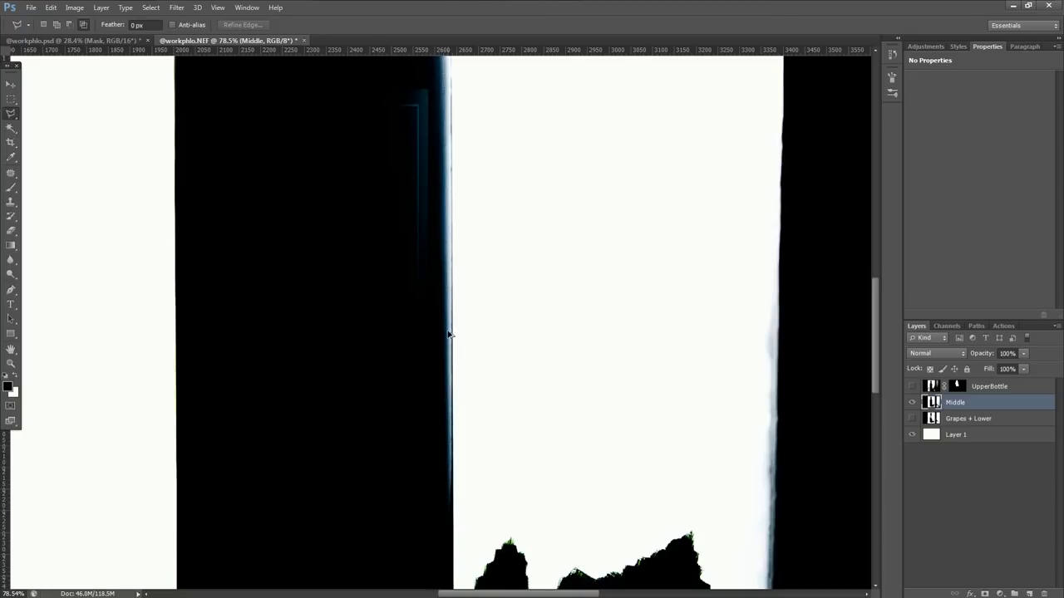
scroll(451, 364, "up", 3)
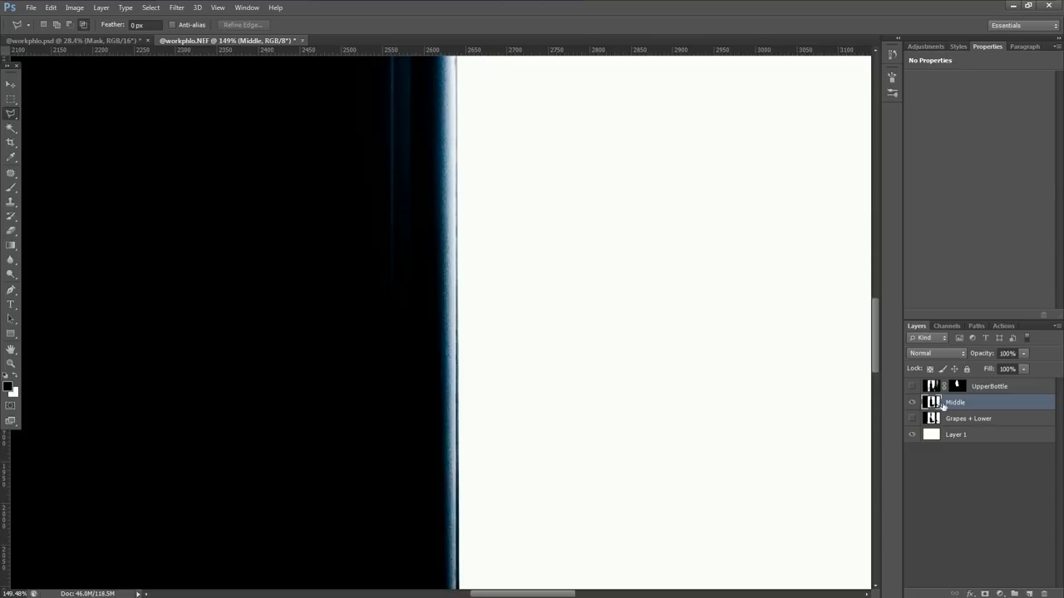
left_click(912, 387)
left_click(912, 387)
left_click(912, 386)
left_click(912, 387)
scroll(456, 316, "up", 2)
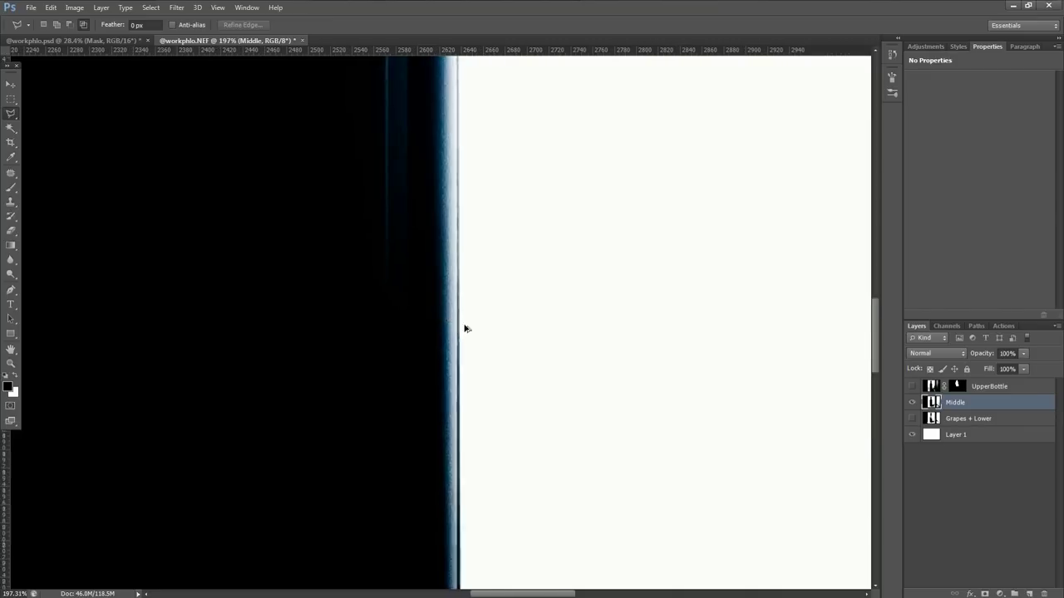
scroll(456, 279, "up", 1)
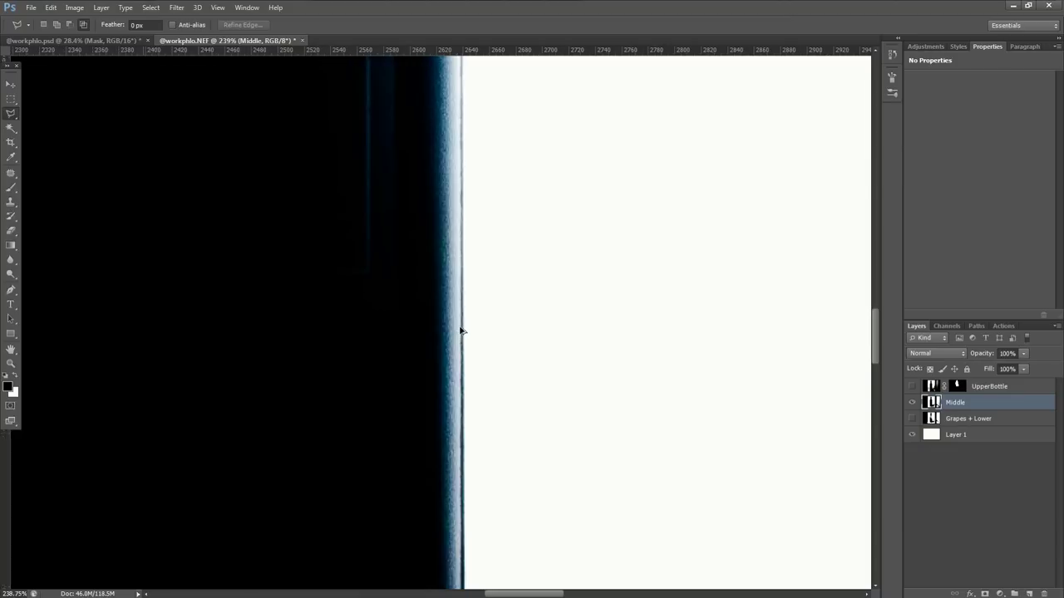
Trace a Polygonal Lasso outline down the bottle's right edge on Middle, just outside the blue highlight strip.
scroll(459, 360, "up", 5)
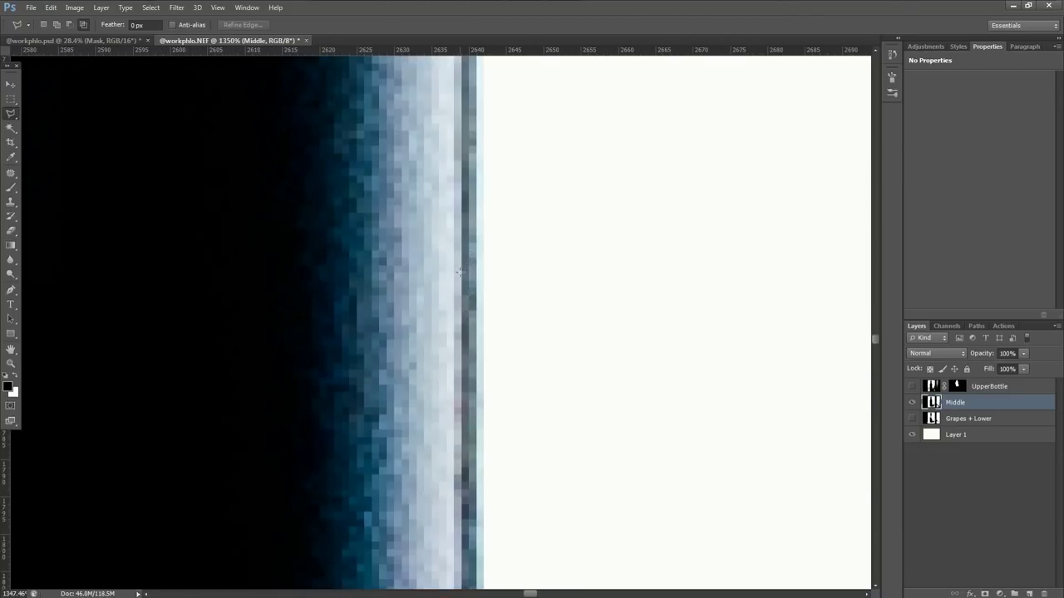
scroll(459, 271, "down", 3)
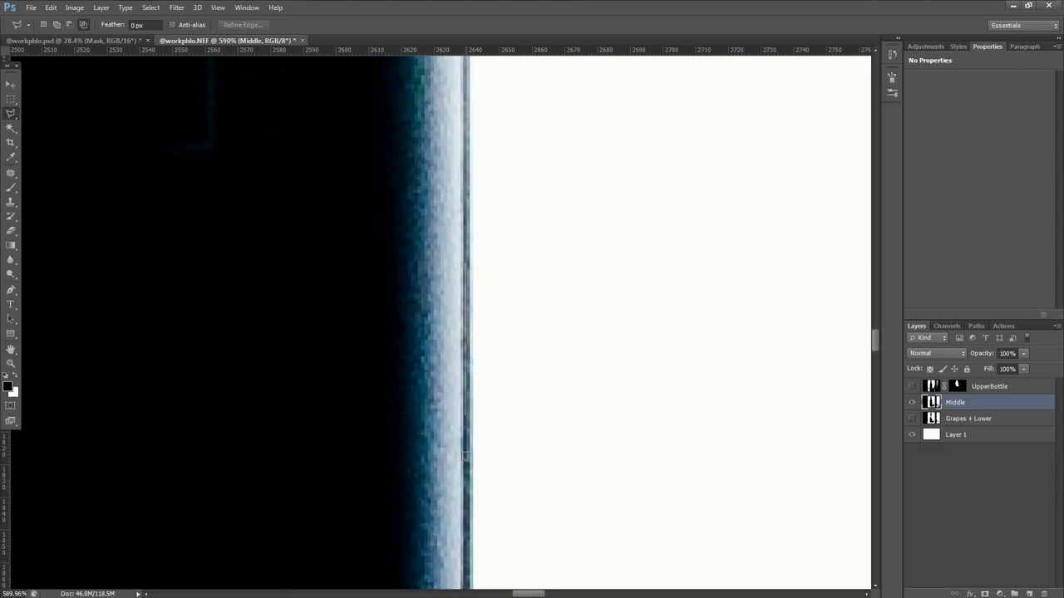
scroll(465, 275, "left", 1)
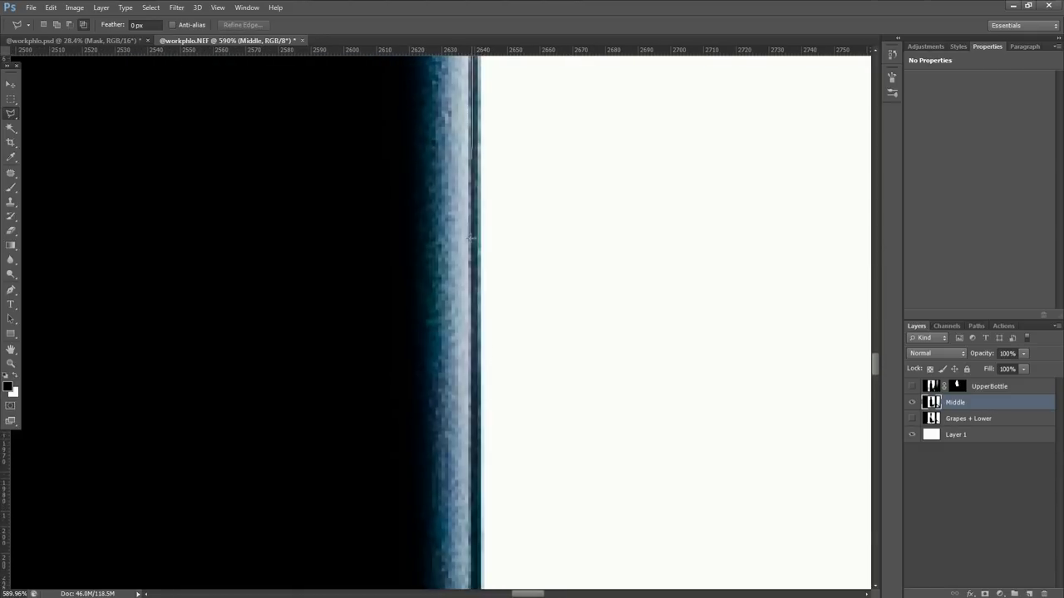
scroll(474, 357, "left", 1)
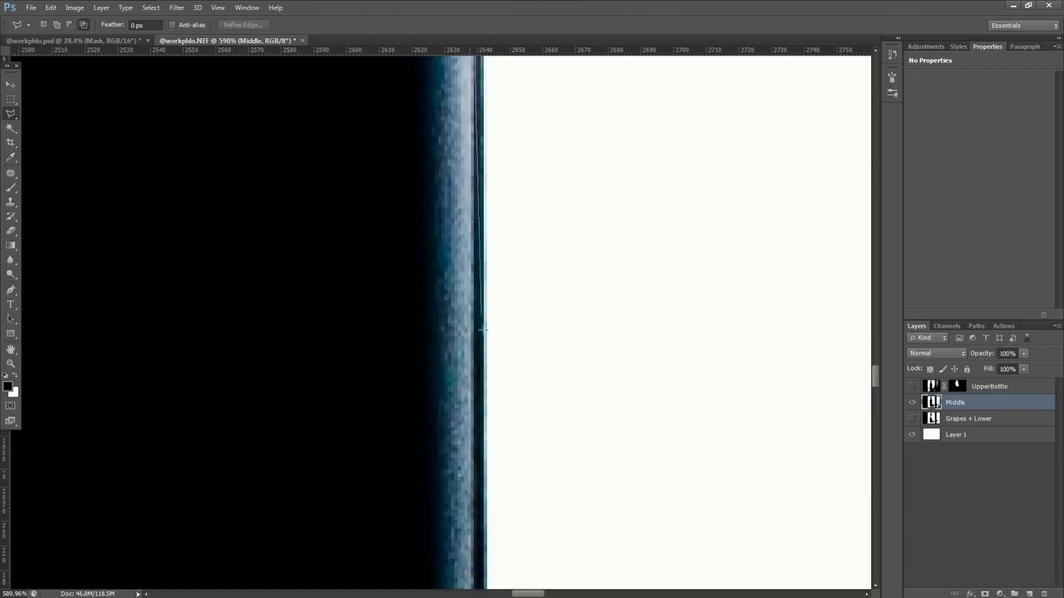
scroll(470, 420, "right", 1)
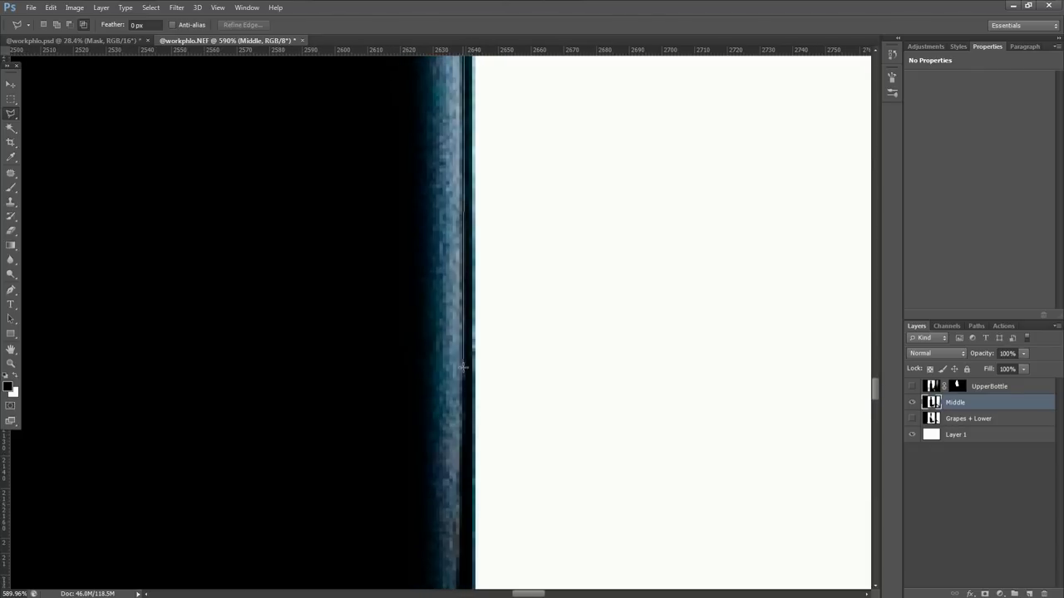
scroll(455, 413, "right", 1)
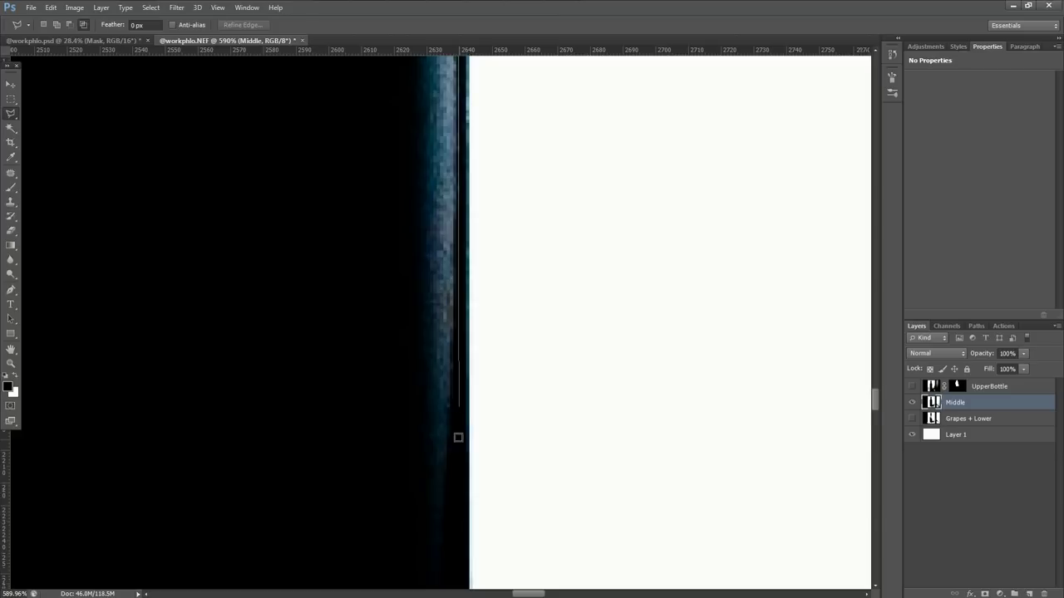
left_click(449, 461)
scroll(449, 463, "down", 1)
Close the lasso outline back up through the bottle's black body, fill the selected highlight strip with black and deselect.
left_click(440, 442)
left_click(345, 447)
scroll(347, 498, "up", 2)
scroll(347, 498, "left", 2)
left_click(288, 210)
scroll(340, 484, "up", 5)
scroll(340, 484, "left", 2)
left_click(272, 194)
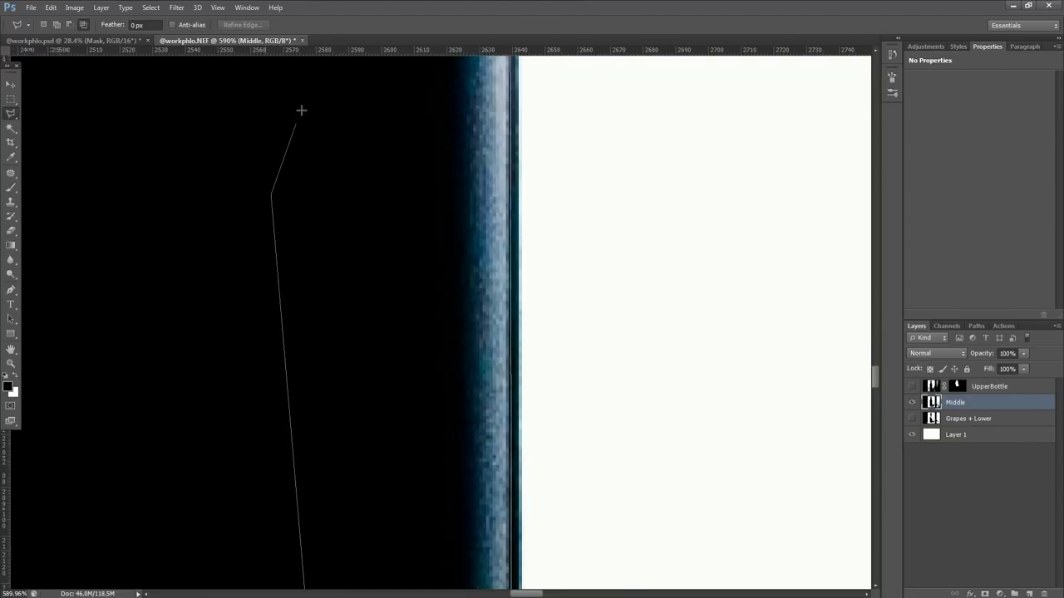
left_click(363, 94)
scroll(404, 297, "up", 5)
scroll(404, 297, "left", 2)
left_click(285, 239)
left_click(344, 112)
scroll(350, 461, "up", 2)
scroll(349, 461, "right", 2)
left_click(331, 331)
double_click(382, 190)
scroll(385, 192, "down", 1)
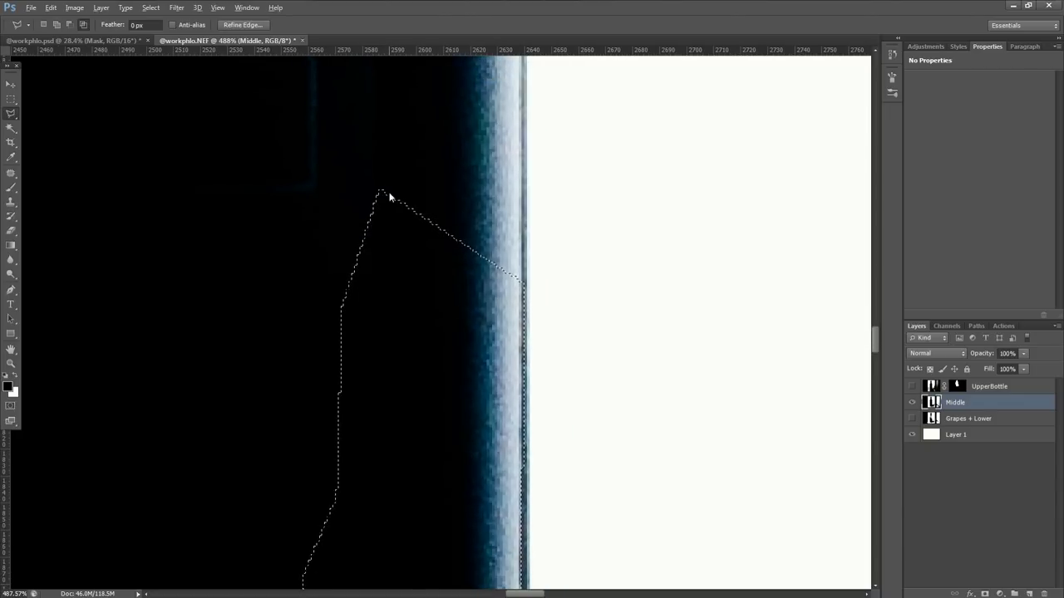
key("alt+BackSpace")
key("ctrl+d")
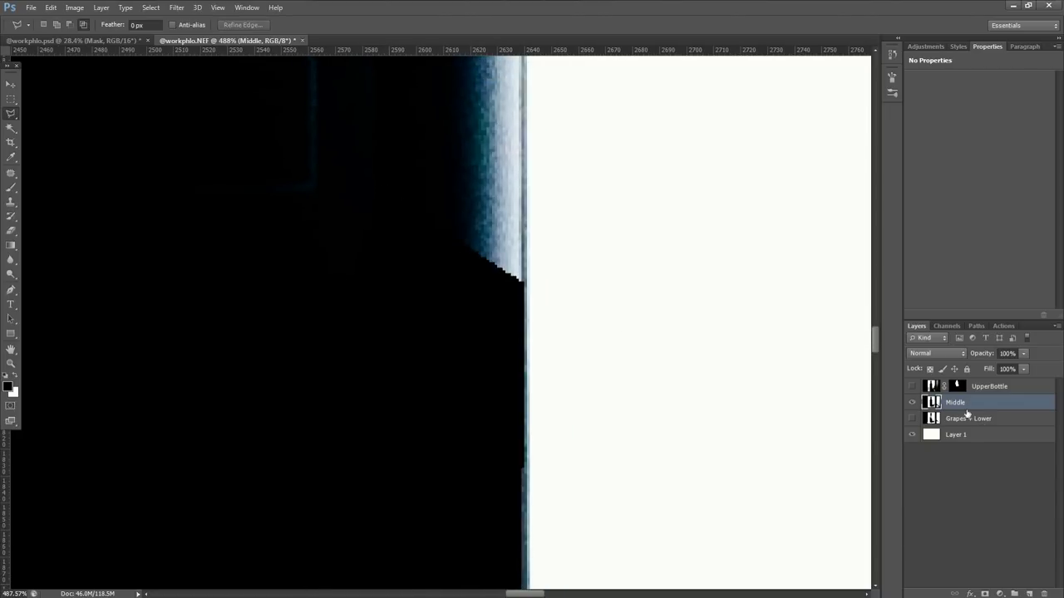
Show the Upper Bottle layer again and inspect the seam and the bottle's edges down to the grapes.
left_click(912, 387)
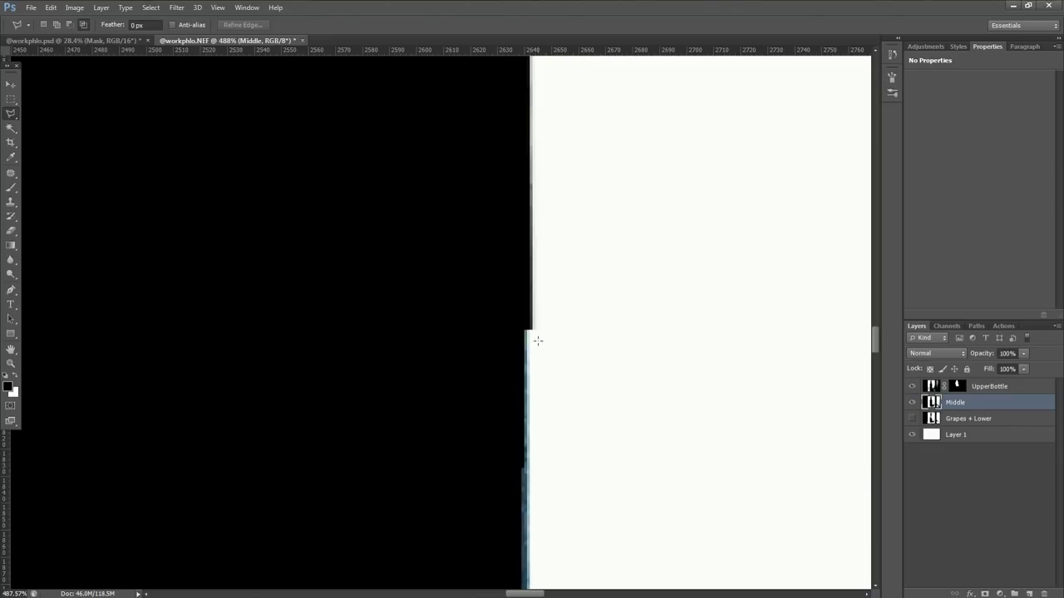
scroll(538, 341, "down", 5)
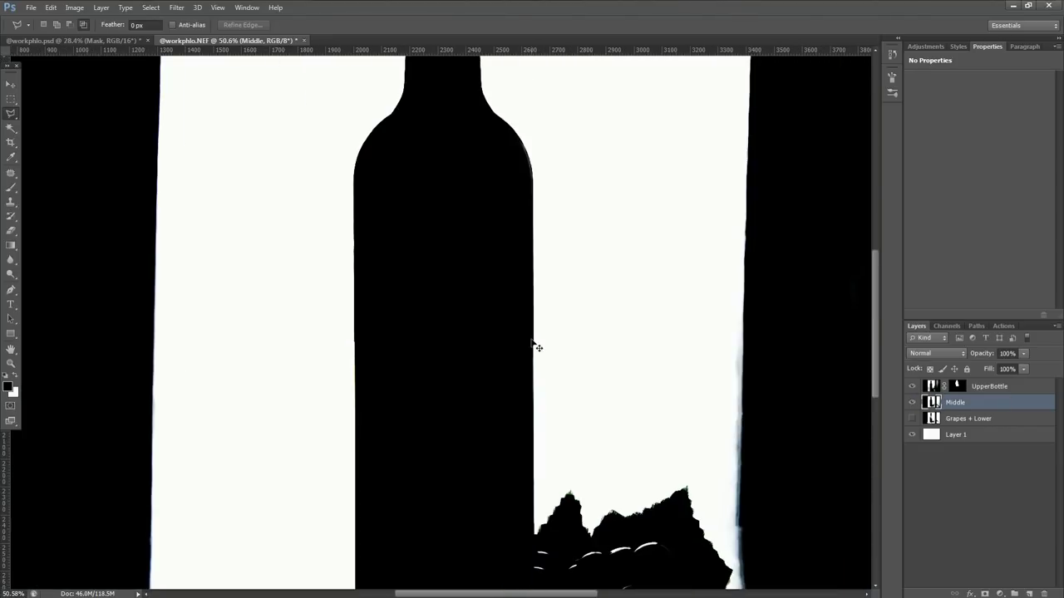
scroll(538, 347, "up", 2)
scroll(519, 299, "up", 2)
scroll(507, 286, "down", 6)
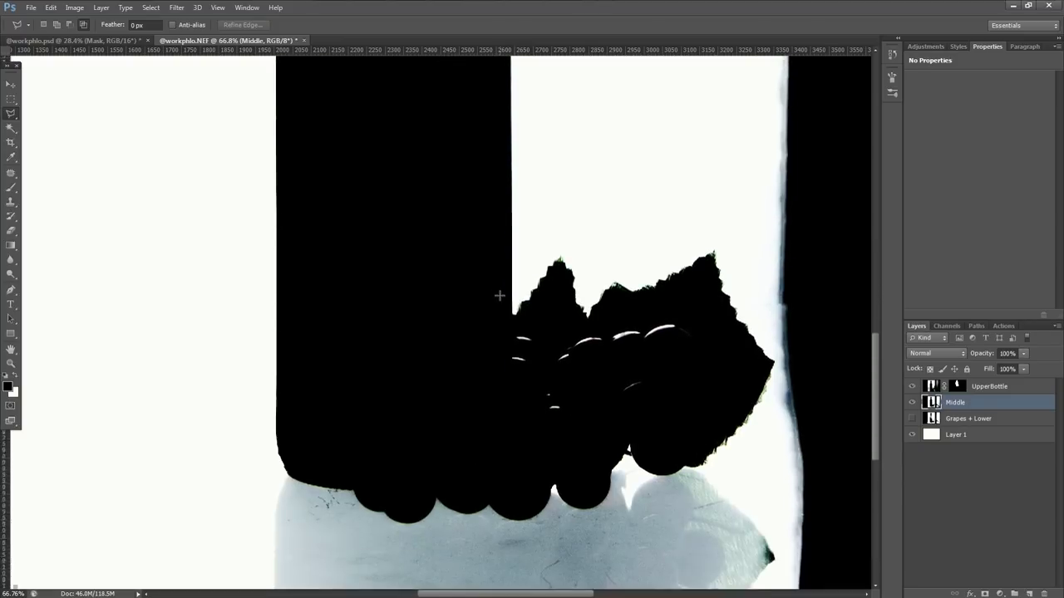
scroll(500, 296, "up", 3)
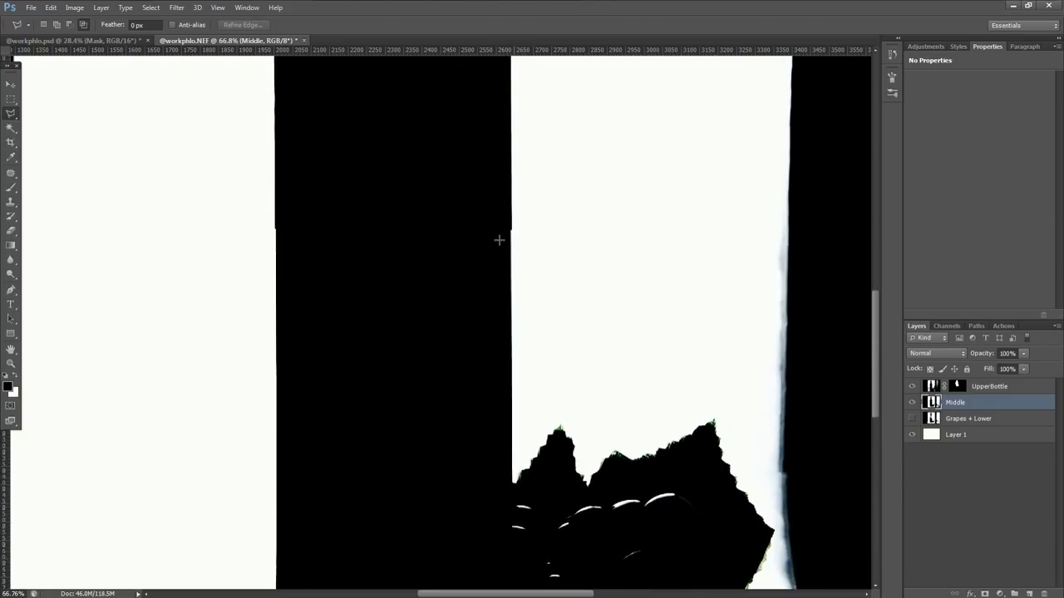
Move the Grapes + Lower layer to the top of the layer stack and make it visible.
scroll(465, 291, "down", 3)
scroll(439, 415, "down", 2)
scroll(438, 499, "up", 3)
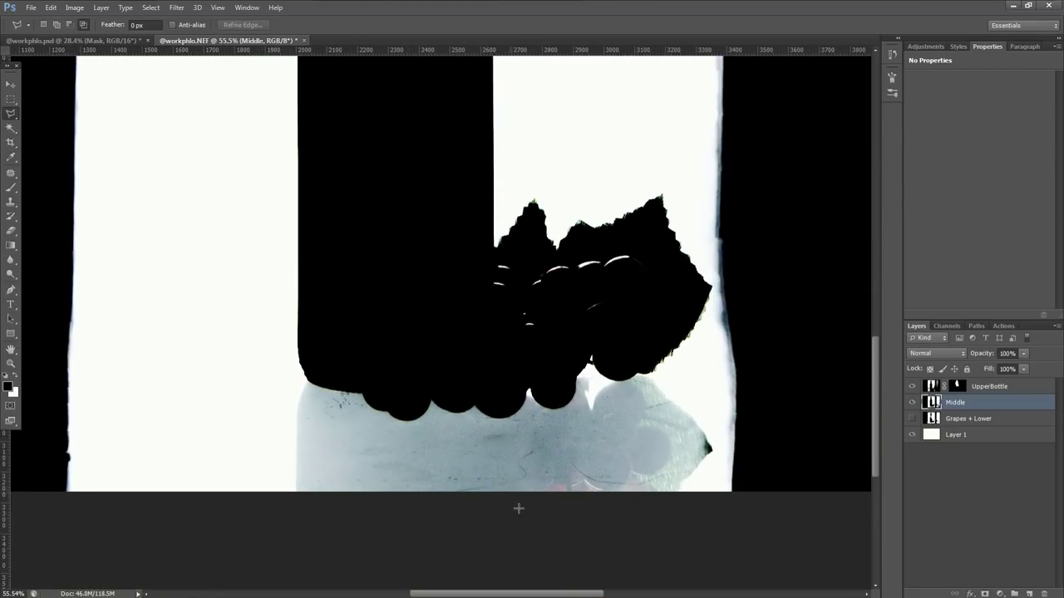
left_click_drag(929, 419, 935, 386)
left_click(913, 388)
left_click(912, 389)
left_click(913, 388)
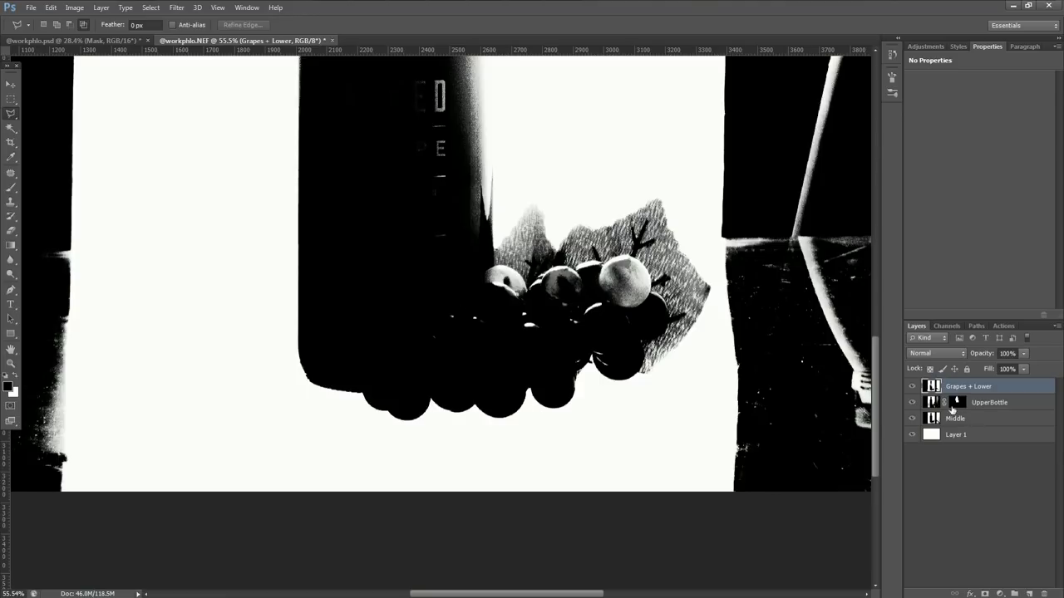
Add a black layer mask to Grapes + Lower and paint it white beneath the bottle base and grapes to cover the table reflection.
left_click(984, 594)
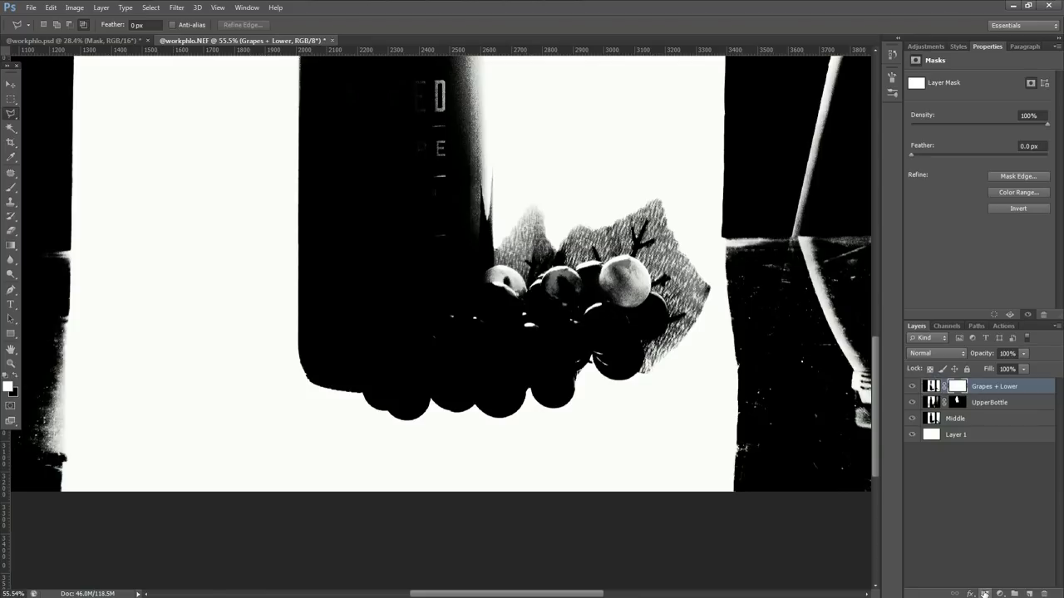
key("ctrl+i")
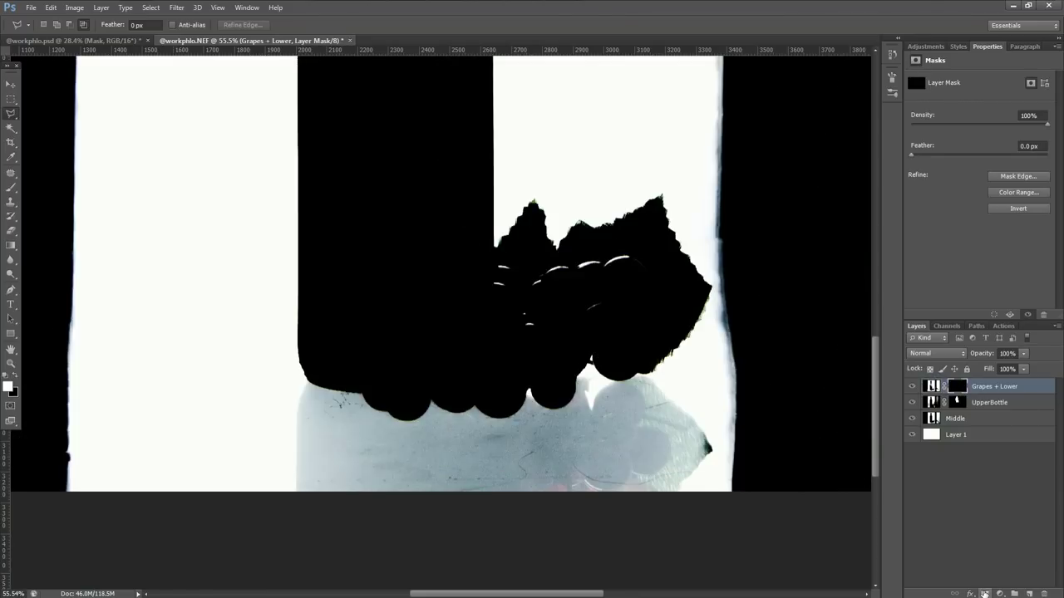
key("b")
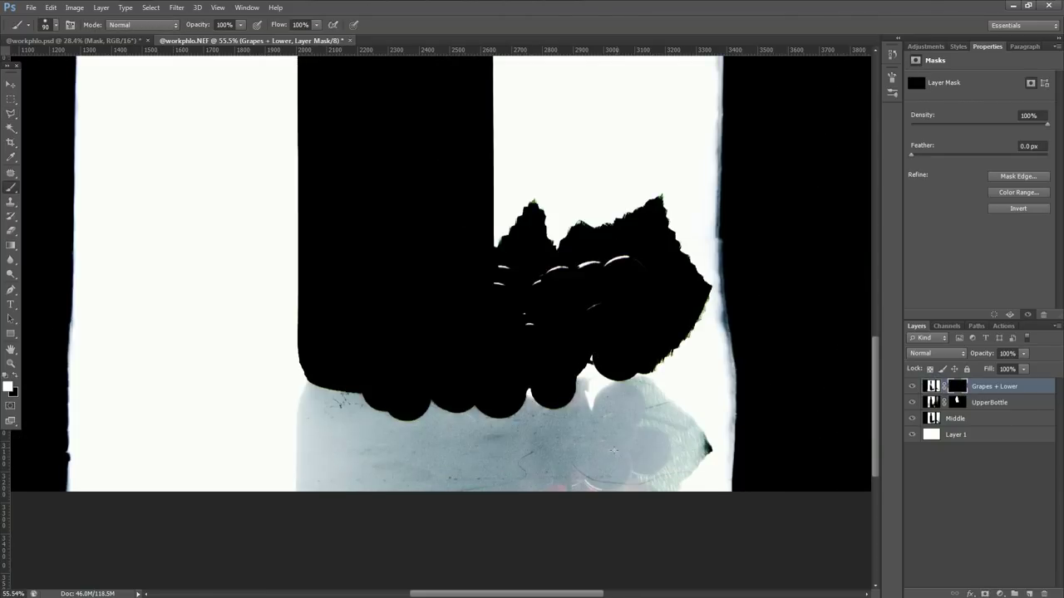
mouse_move(316, 381)
left_mouse_down()
mouse_move(355, 374)
mouse_move(328, 421)
mouse_move(315, 416)
mouse_move(310, 388)
mouse_move(307, 504)
mouse_move(345, 397)
mouse_move(328, 517)
mouse_move(379, 408)
mouse_move(378, 535)
mouse_move(416, 399)
mouse_move(427, 528)
mouse_move(462, 391)
mouse_move(455, 476)
mouse_move(481, 461)
mouse_move(497, 394)
mouse_move(507, 527)
mouse_move(537, 421)
mouse_move(534, 525)
mouse_move(554, 401)
mouse_move(568, 497)
mouse_move(573, 425)
mouse_move(605, 473)
mouse_move(649, 455)
mouse_move(662, 482)
mouse_move(684, 473)
mouse_move(702, 435)
mouse_move(684, 462)
mouse_move(678, 425)
mouse_move(619, 440)
mouse_move(595, 432)
mouse_move(623, 432)
left_mouse_up()
Paint white on the Grapes + Lower mask with a 130 px brush to clear the remaining reflection beside and under the rightmost lower grape.
scroll(622, 432, "up", 2)
scroll(663, 430, "up", 2)
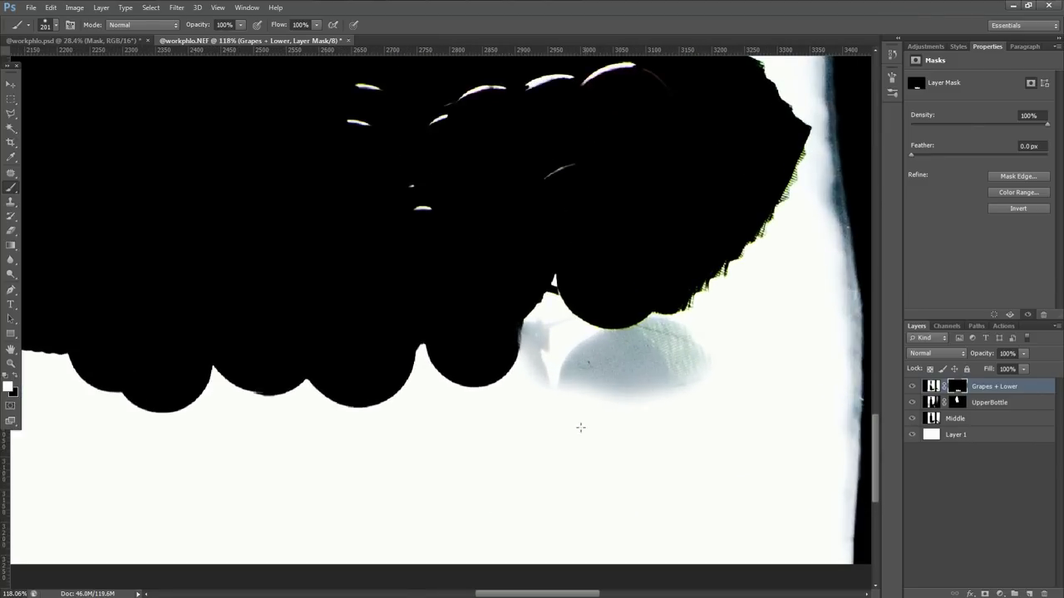
mouse_move(555, 413)
left_mouse_down()
mouse_move(532, 332)
mouse_move(510, 380)
left_mouse_up()
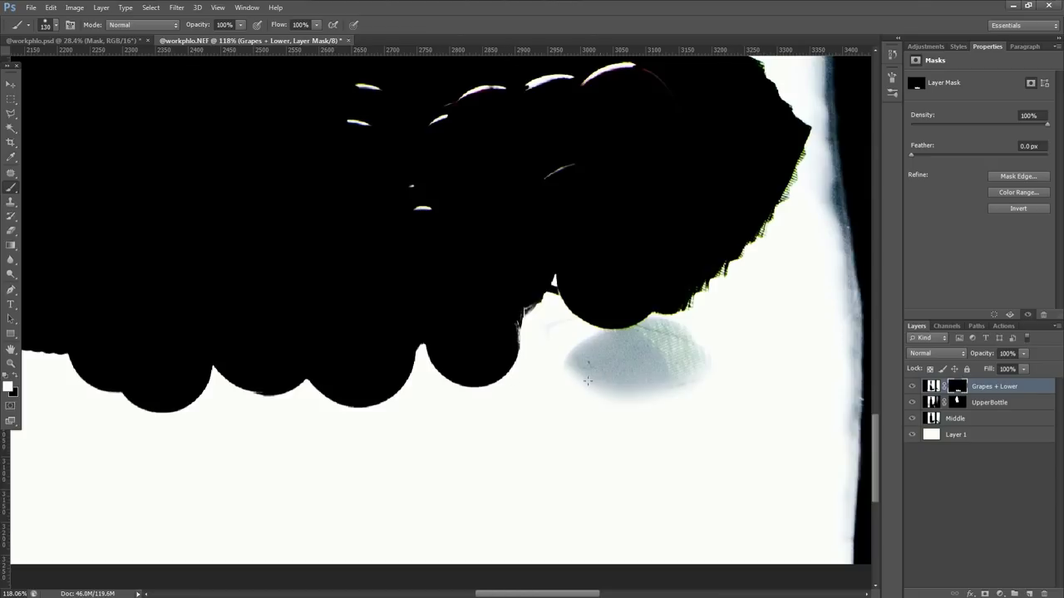
mouse_move(569, 385)
left_mouse_down()
mouse_move(684, 393)
mouse_move(723, 369)
mouse_move(629, 406)
mouse_move(650, 390)
left_mouse_up()
scroll(691, 376, "up", 2)
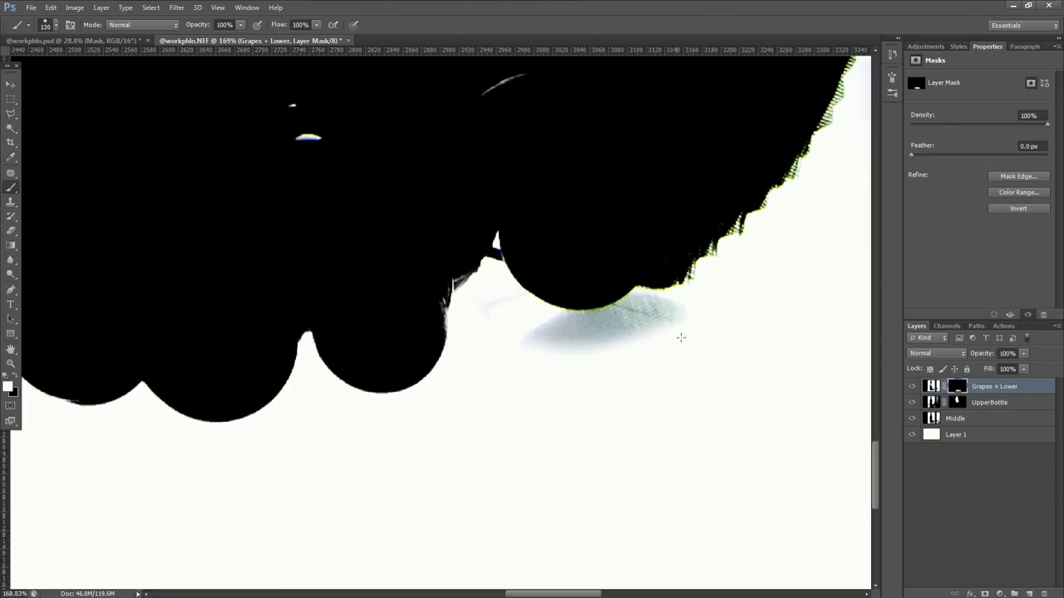
mouse_move(694, 364)
left_mouse_down()
mouse_move(689, 303)
mouse_move(671, 293)
mouse_move(575, 349)
mouse_move(528, 350)
mouse_move(474, 302)
mouse_move(487, 356)
left_mouse_up()
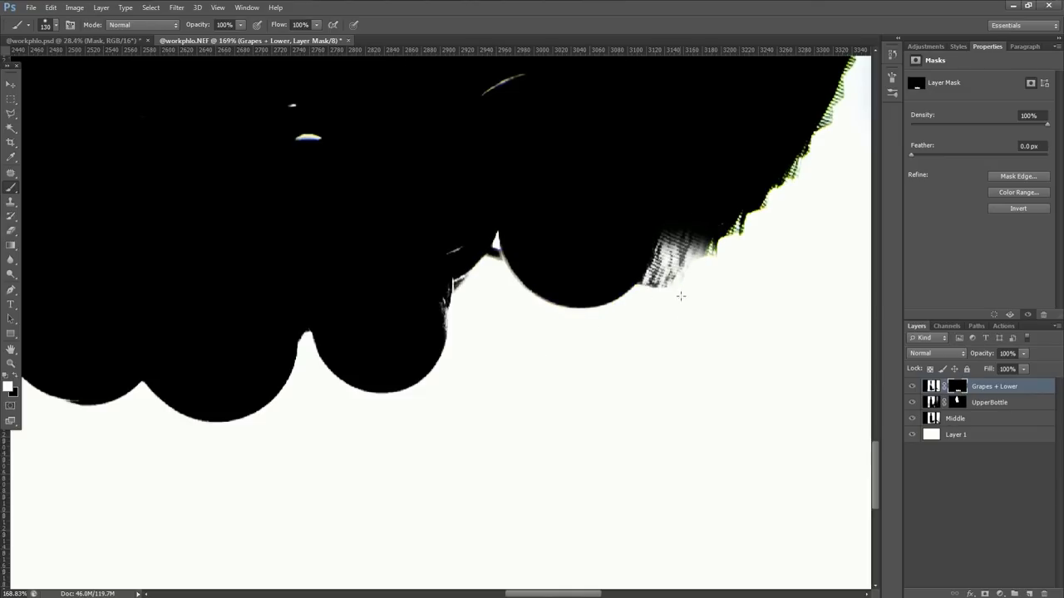
Paint black on the mask to restore the leaf edge beside the rightmost grape, and refine below it with a 37 px white brush.
key("x")
scroll(441, 275, "up", 1)
mouse_move(732, 283)
left_mouse_down()
mouse_move(707, 292)
mouse_move(733, 287)
mouse_move(665, 249)
mouse_move(689, 258)
mouse_move(640, 287)
mouse_move(653, 290)
left_mouse_up()
scroll(744, 269, "up", 4)
key("x")
mouse_move(712, 404)
left_mouse_down()
mouse_move(665, 377)
mouse_move(705, 371)
mouse_move(641, 343)
mouse_move(609, 356)
mouse_move(606, 323)
mouse_move(666, 330)
left_mouse_up()
scroll(703, 373, "up", 3)
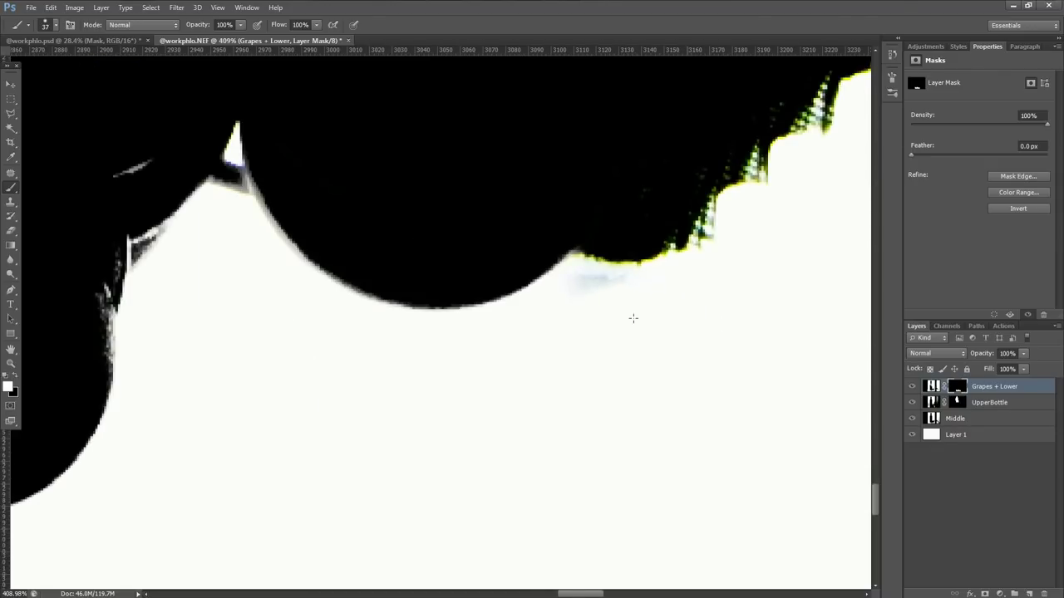
Add a new layer on top and paint black over the white highlights inside the grape cluster.
scroll(227, 327, "down", 5)
scroll(285, 305, "up", 3)
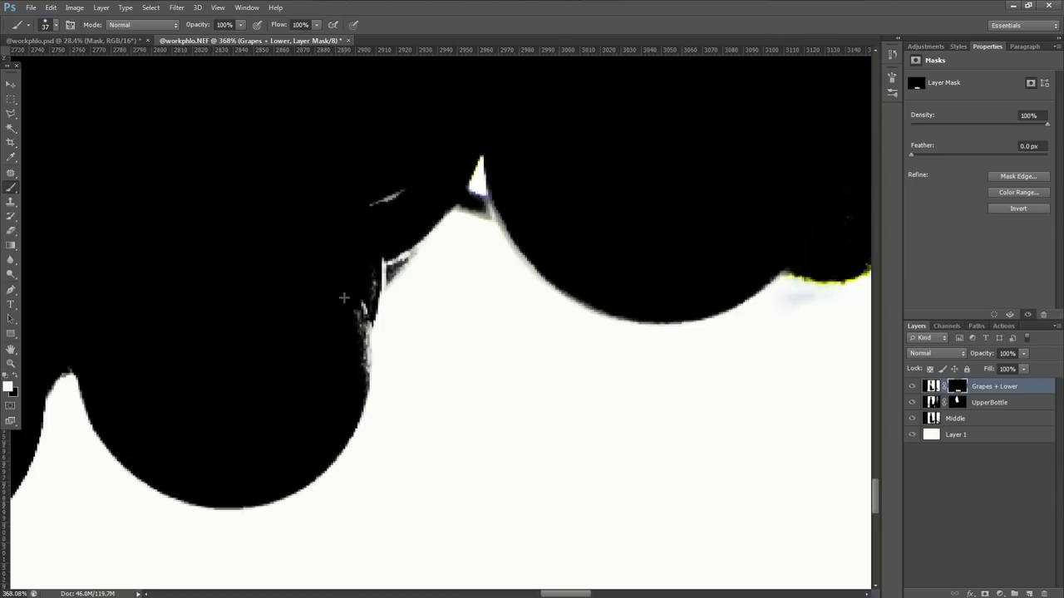
scroll(344, 296, "down", 5)
left_click(1029, 593)
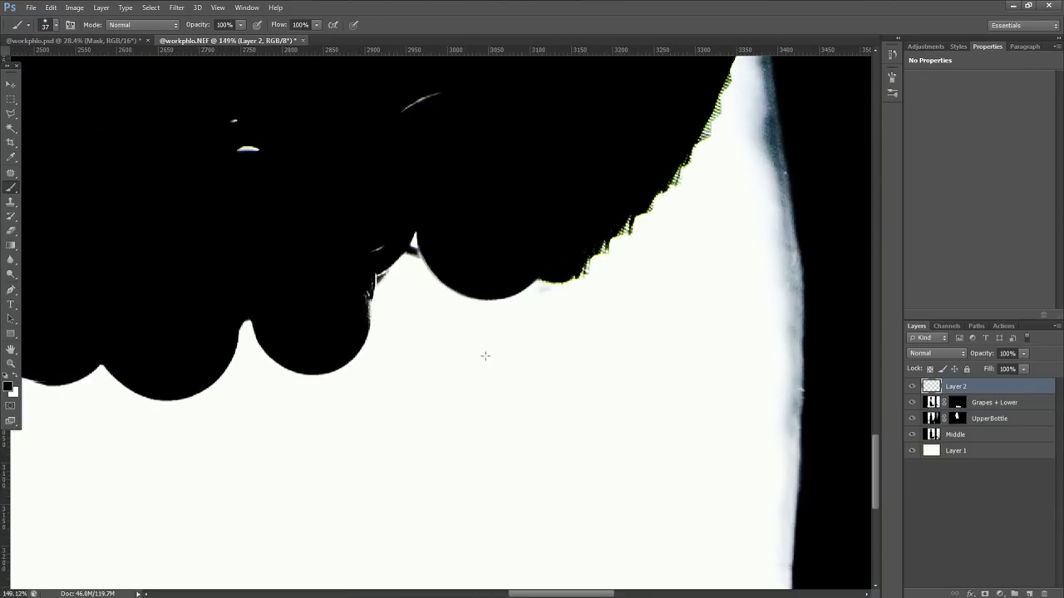
scroll(532, 353, "down", 4)
scroll(361, 317, "up", 1)
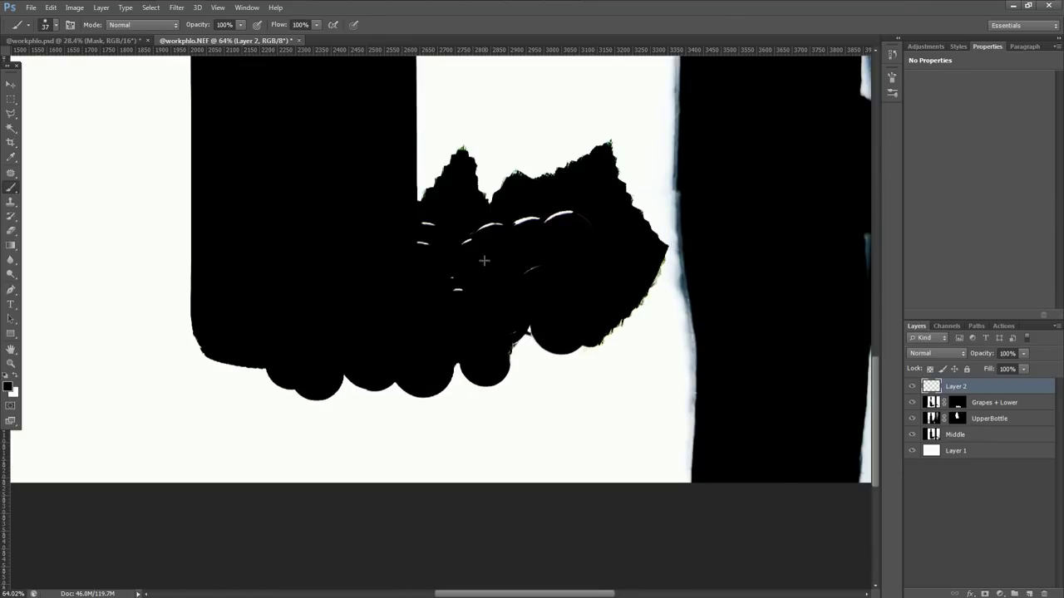
scroll(483, 260, "up", 1)
mouse_move(420, 232)
left_mouse_down()
mouse_move(466, 235)
mouse_move(549, 268)
mouse_move(541, 280)
left_mouse_up()
left_click_drag(490, 211, 620, 200)
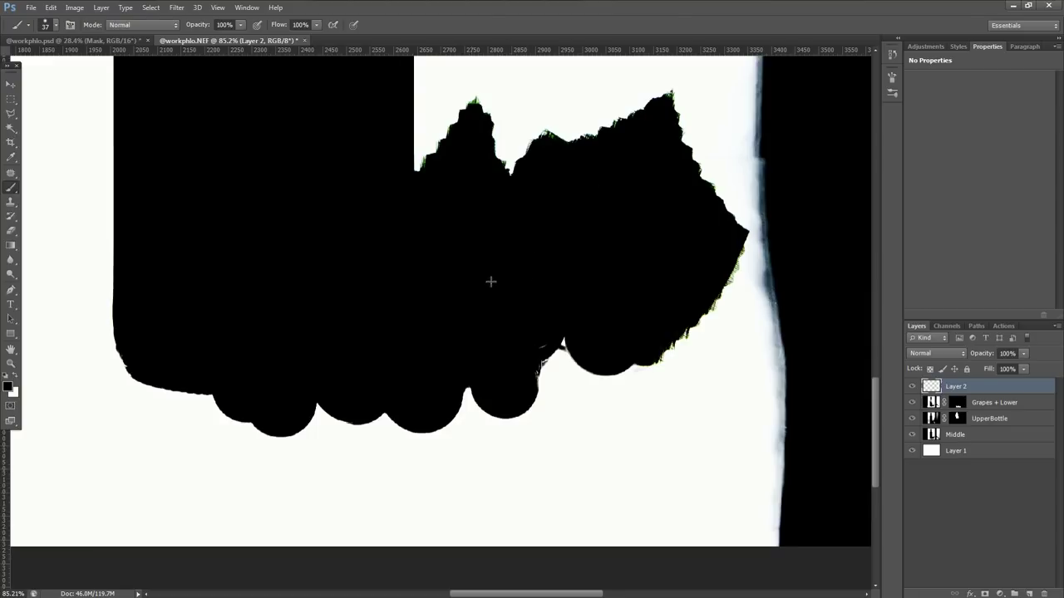
Add another new layer on top and trace a Polygonal Lasso outline down the bottle's right side and loosely around the leaves.
scroll(513, 275, "down", 2)
scroll(498, 316, "up", 3)
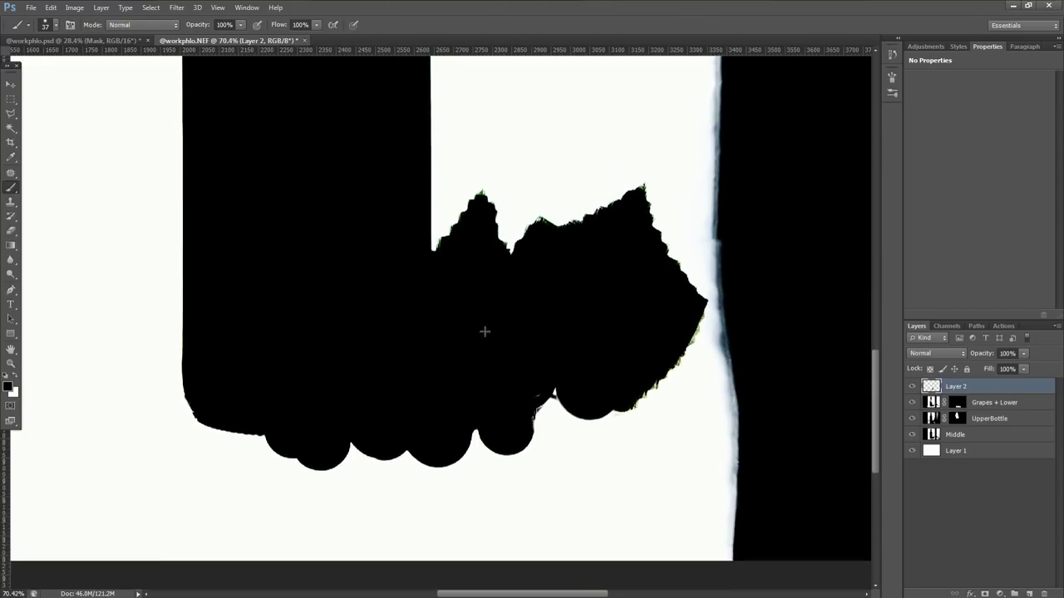
scroll(277, 369, "up", 4)
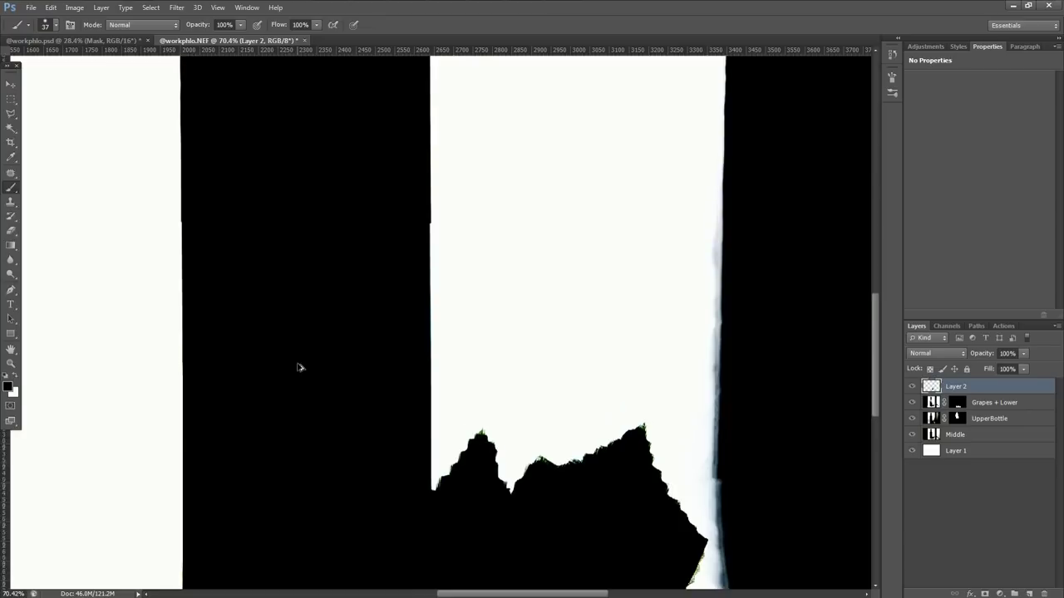
scroll(304, 369, "down", 8)
scroll(449, 308, "up", 9)
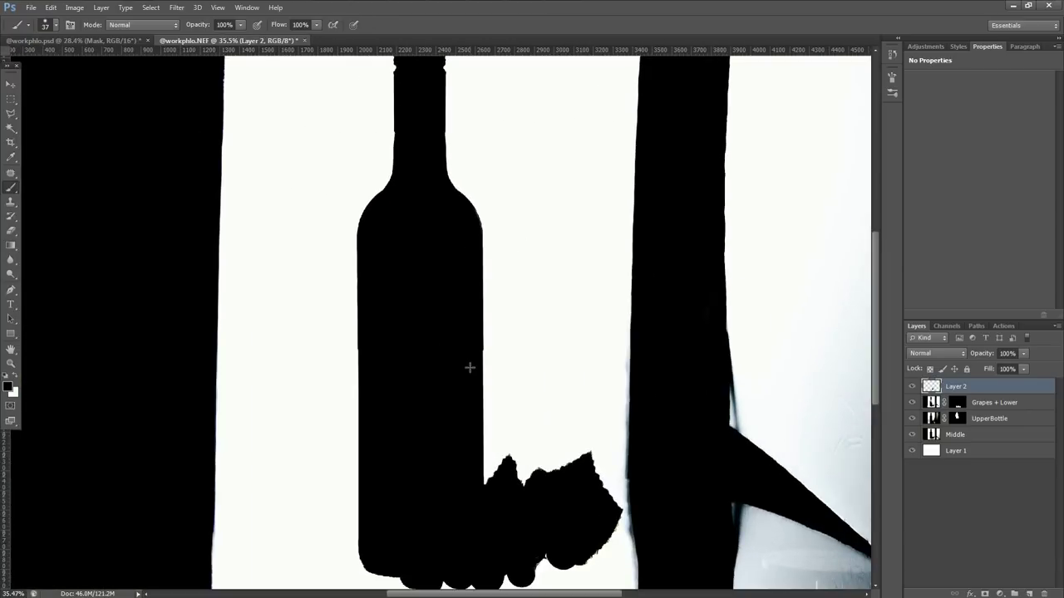
scroll(470, 449, "down", 5)
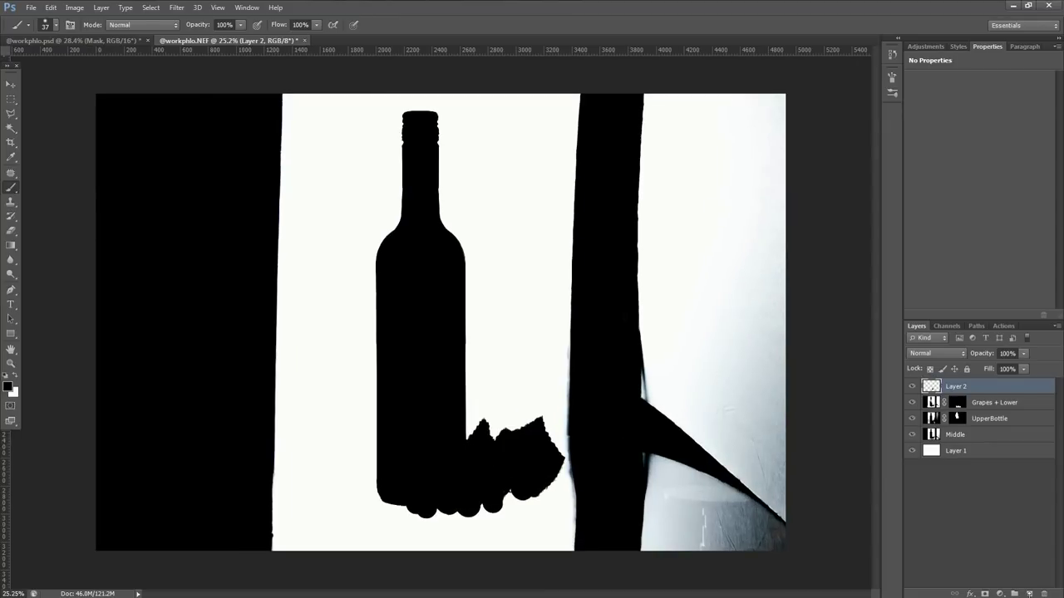
left_click(1029, 594)
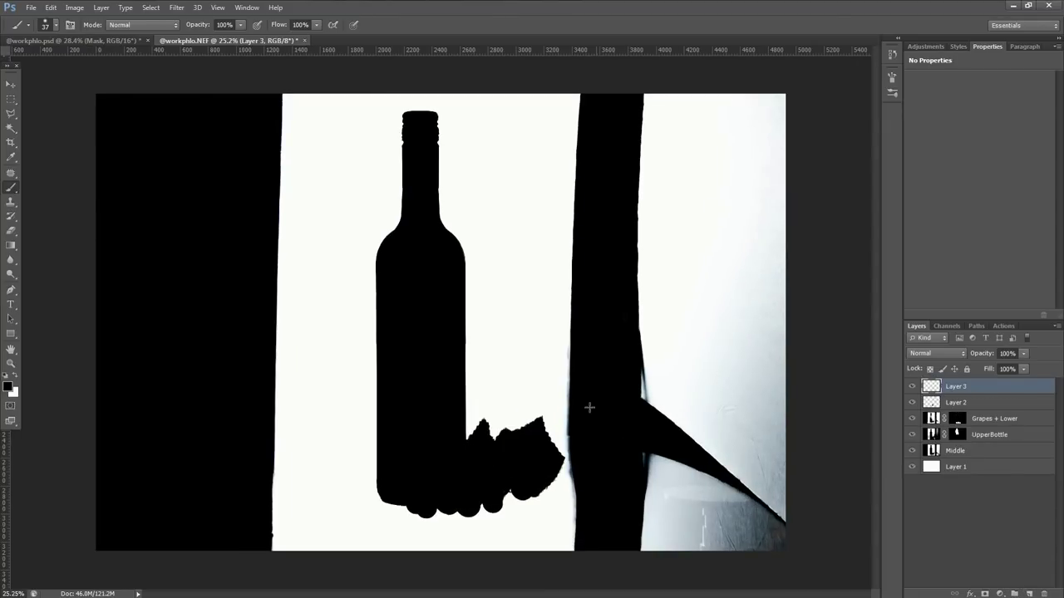
key("l")
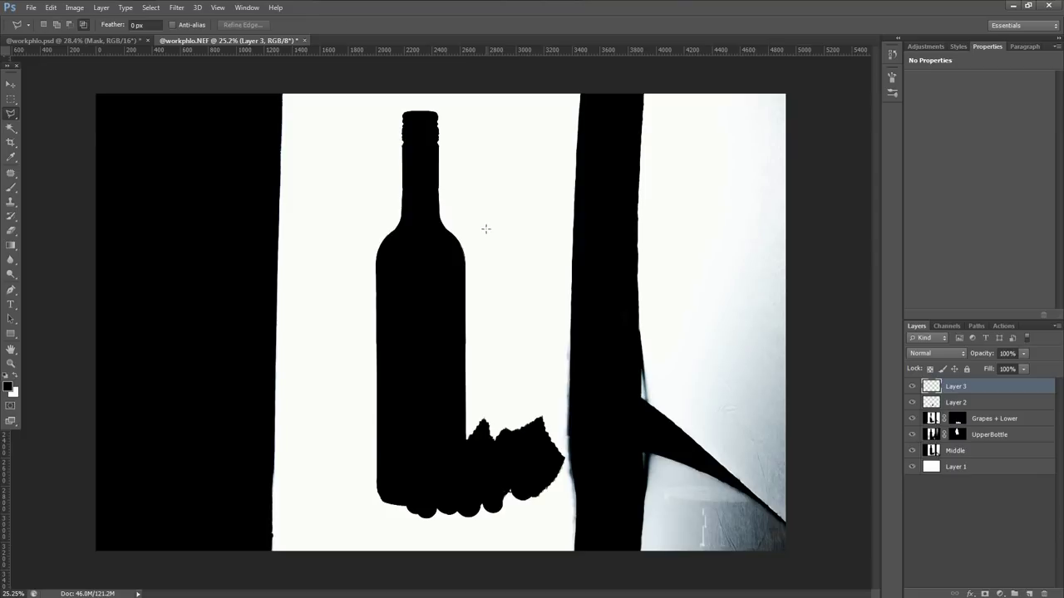
left_click(467, 136)
left_click(490, 253)
left_click(502, 400)
left_click(542, 411)
left_click(563, 483)
Continue the lasso outline beneath the grapes and up the bottle's left side, closing it above the cap at the starting point.
left_click(541, 522)
left_click(407, 542)
left_click(349, 521)
left_click(323, 432)
left_click(331, 278)
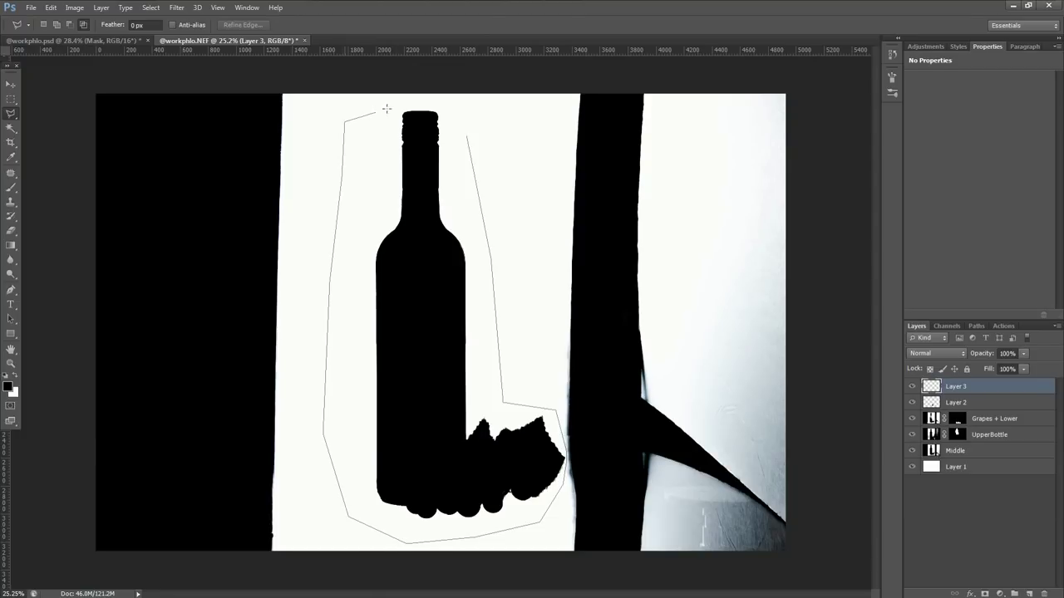
left_click(416, 100)
left_click(460, 105)
left_click(467, 135)
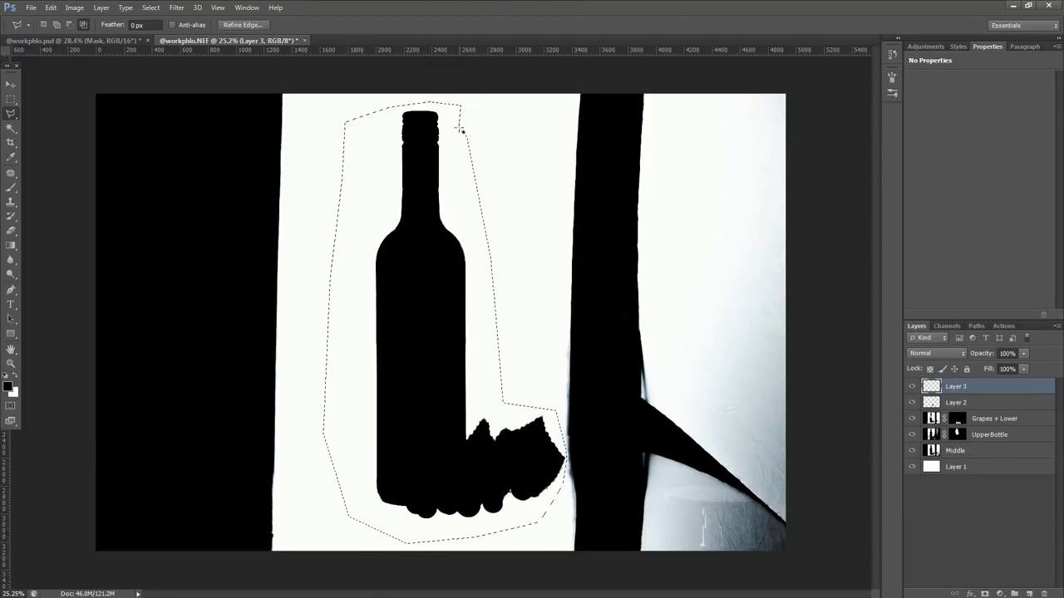
Invert the selection, fill everything outside the outline with white on the new layer and deselect.
key("ctrl+shift+i")
key("x")
key("alt+BackSpace")
key("ctrl+d")
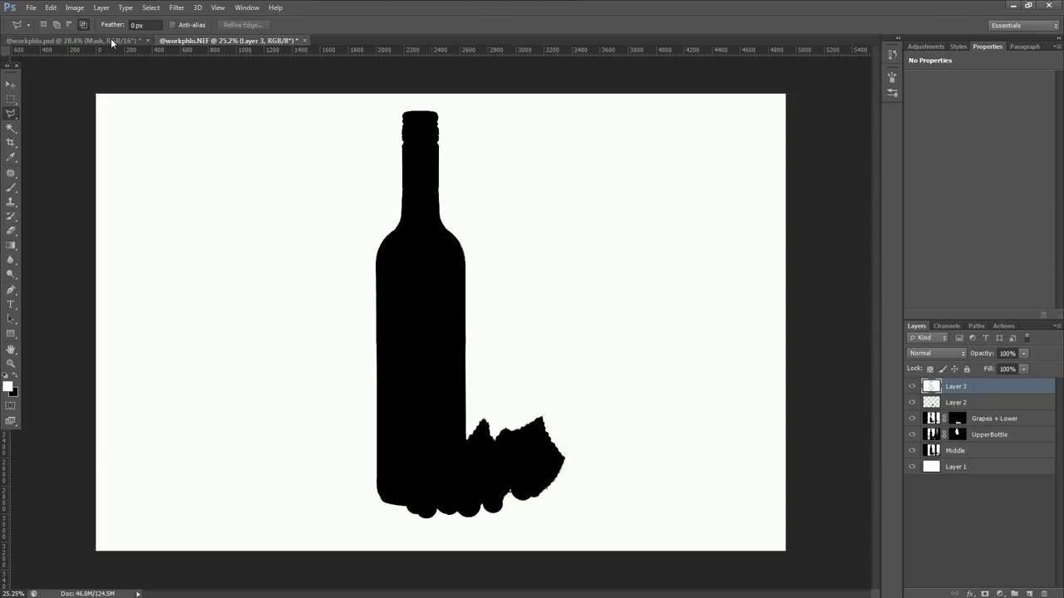
left_click(65, 40)
left_click(11, 85)
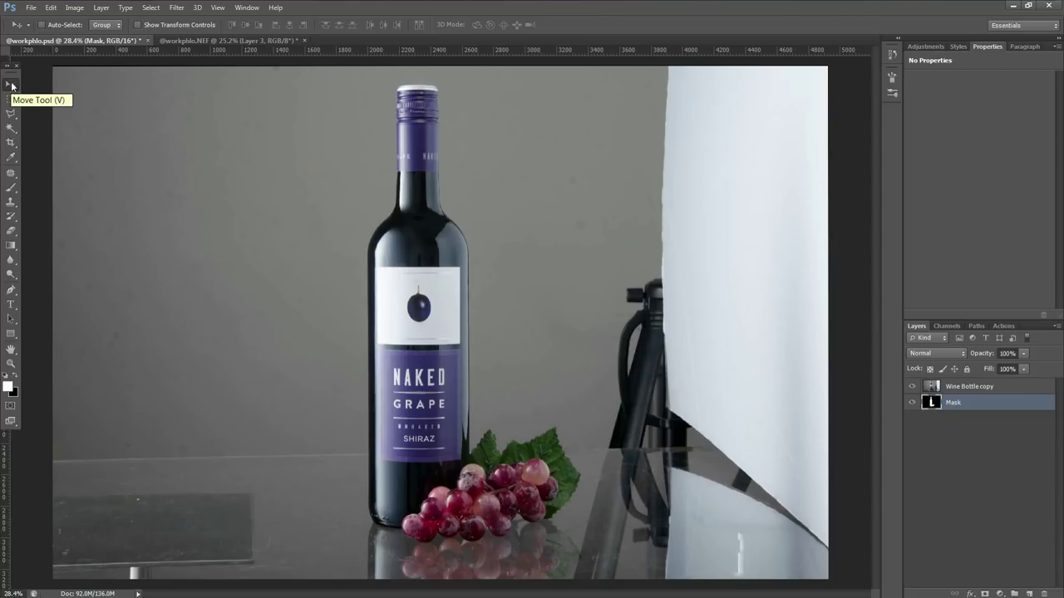
scroll(373, 340, "down", 3)
scroll(396, 328, "up", 1)
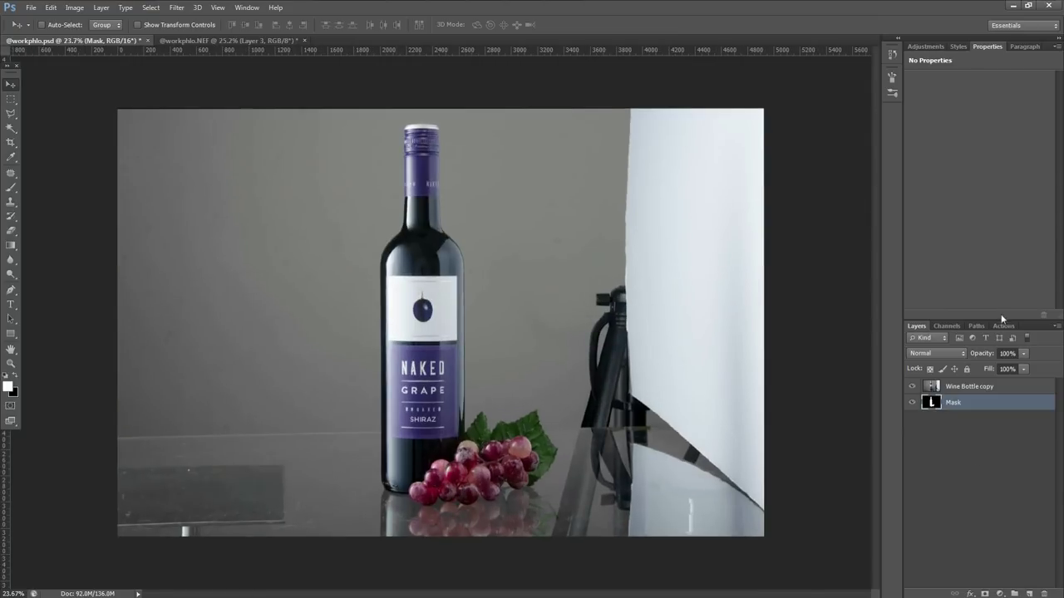
left_click(962, 439)
left_click(914, 388)
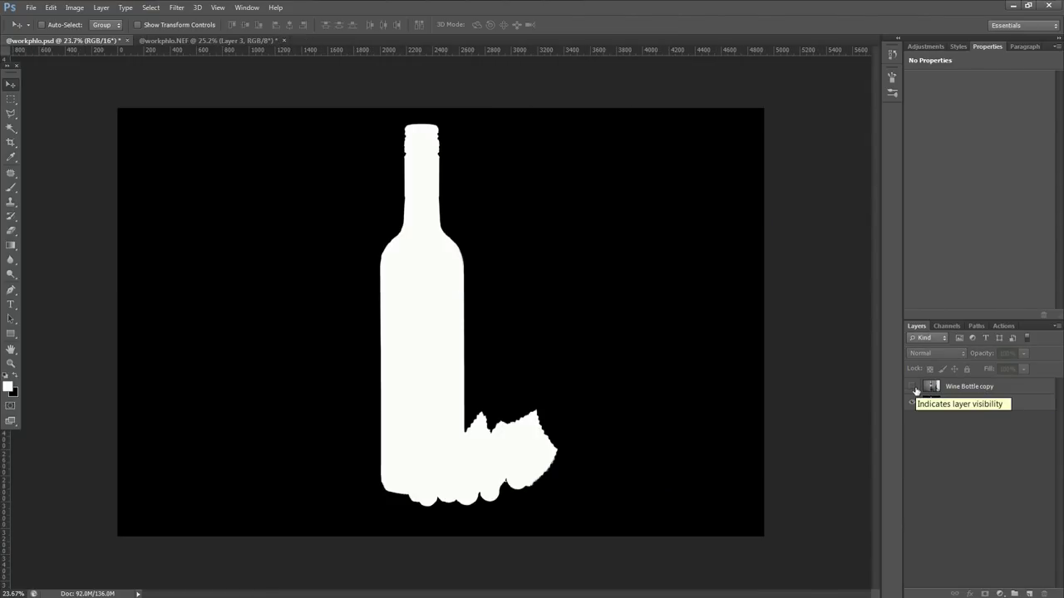
left_click(914, 389)
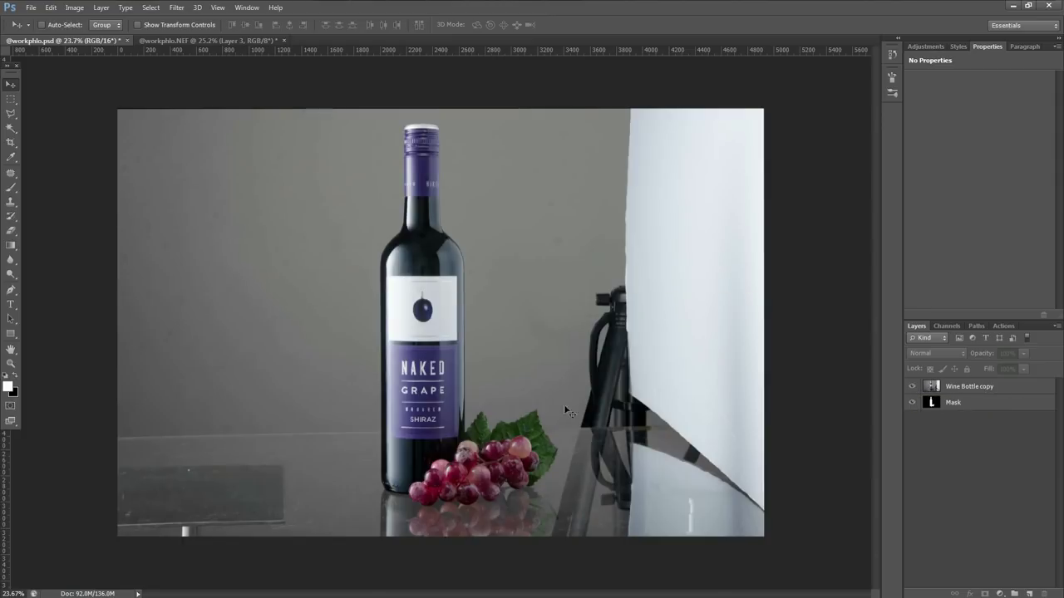
scroll(385, 277, "up", 3)
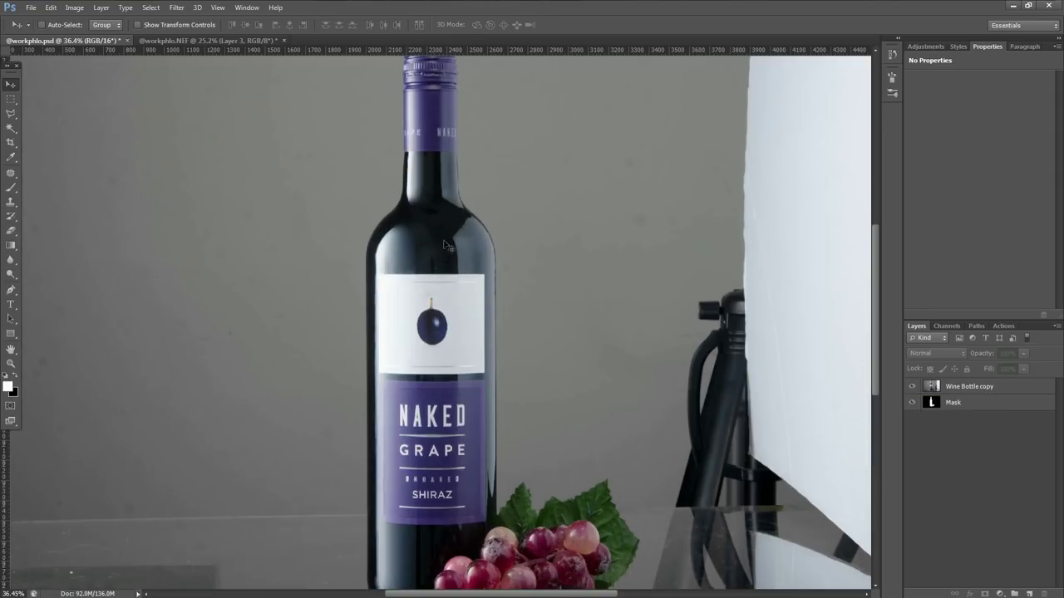
scroll(422, 244, "down", 2)
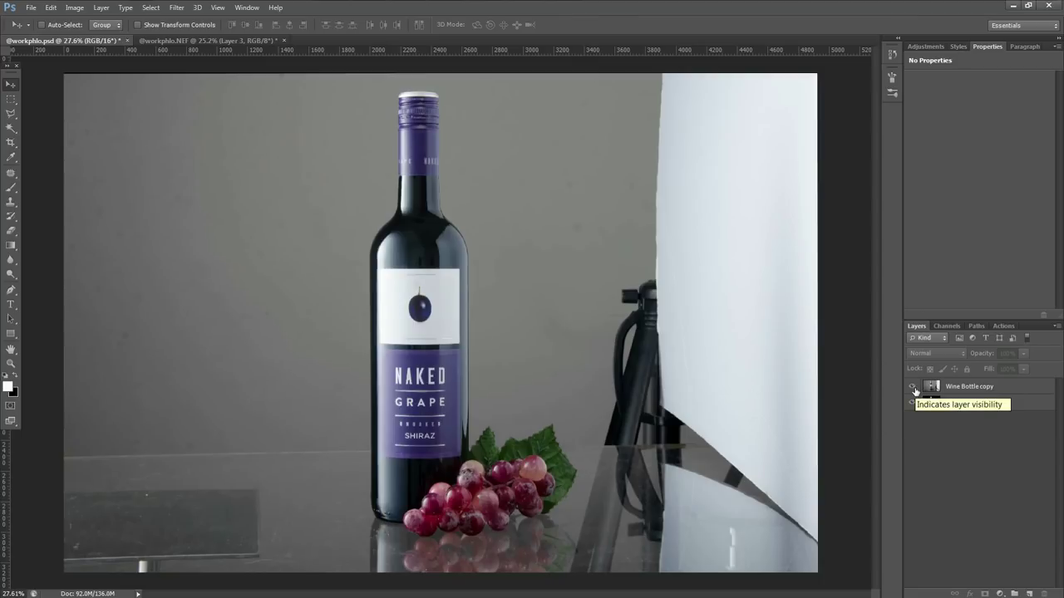
Load the Mask layer's contents as a selection while Wine Bottle copy is hidden, deselect and show that layer again.
left_click(912, 387)
left_click(934, 403)
left_click(934, 403, "ctrl")
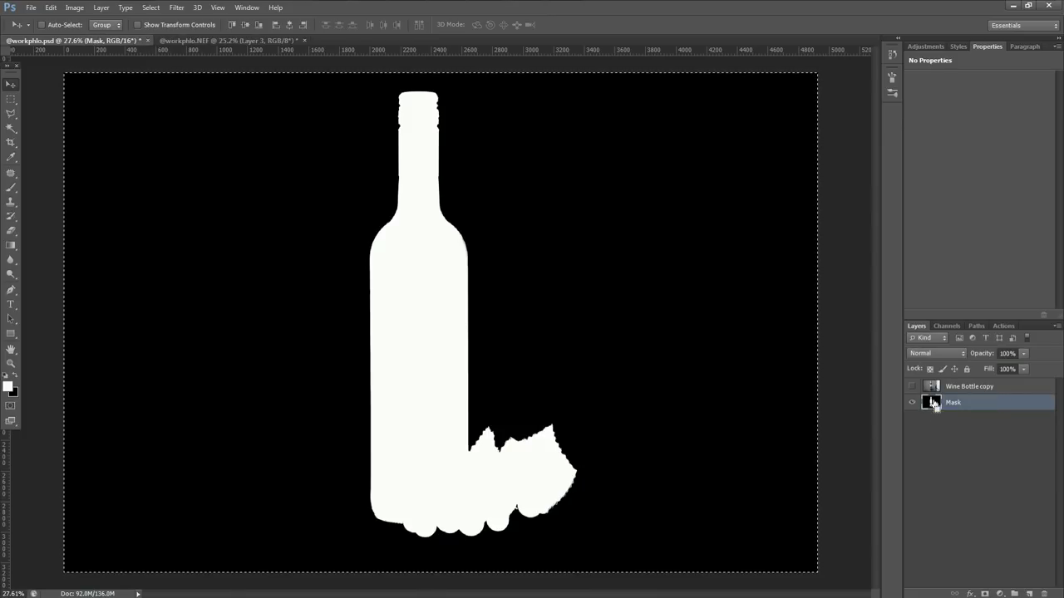
key("ctrl+d")
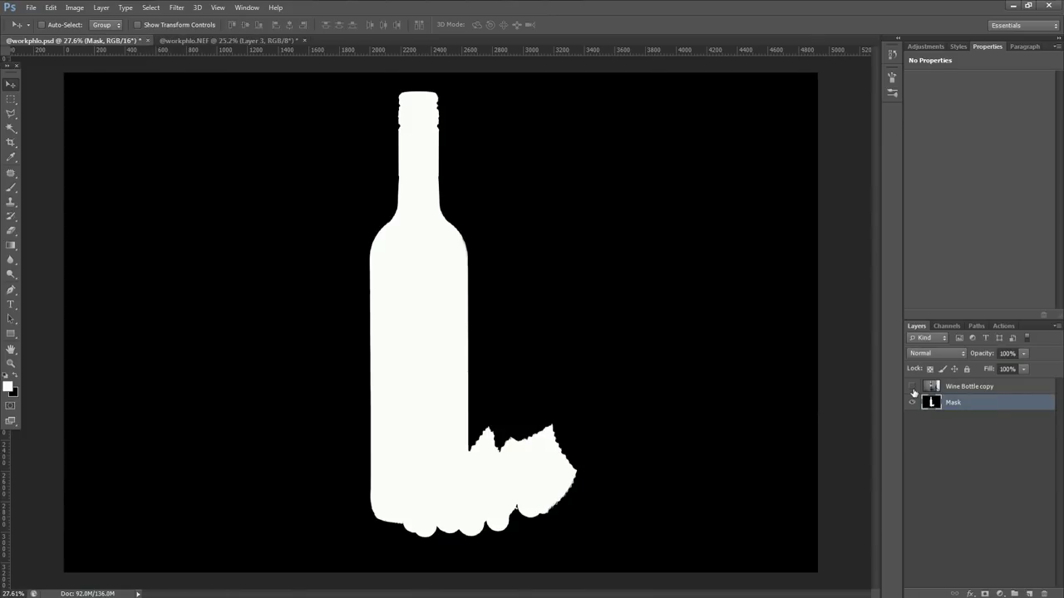
left_click(912, 387)
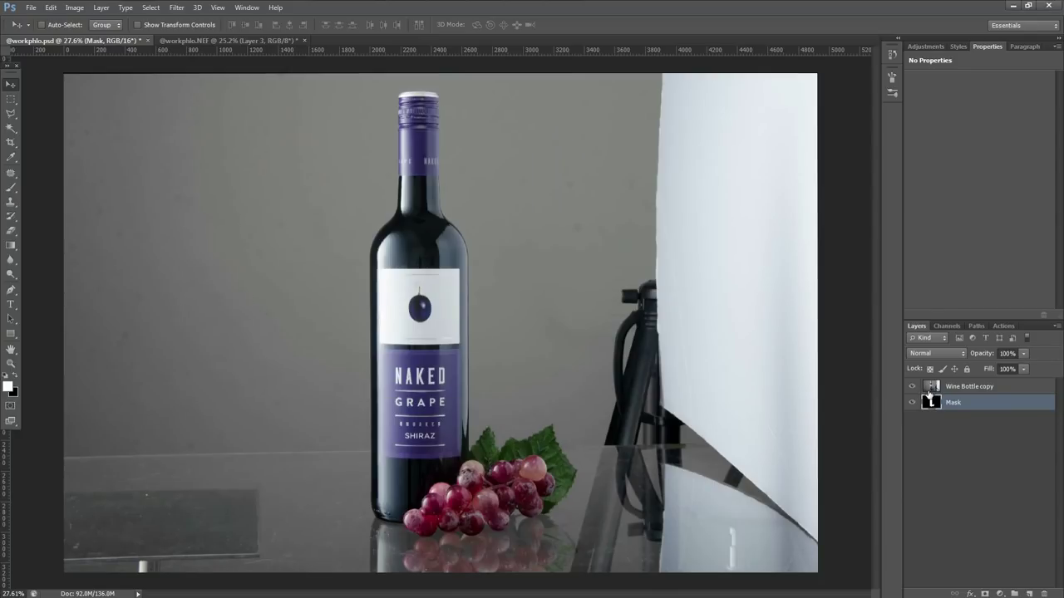
Put Wine Bottle copy in a group, add a white layer mask to the group and display that mask on the canvas.
left_click(930, 391)
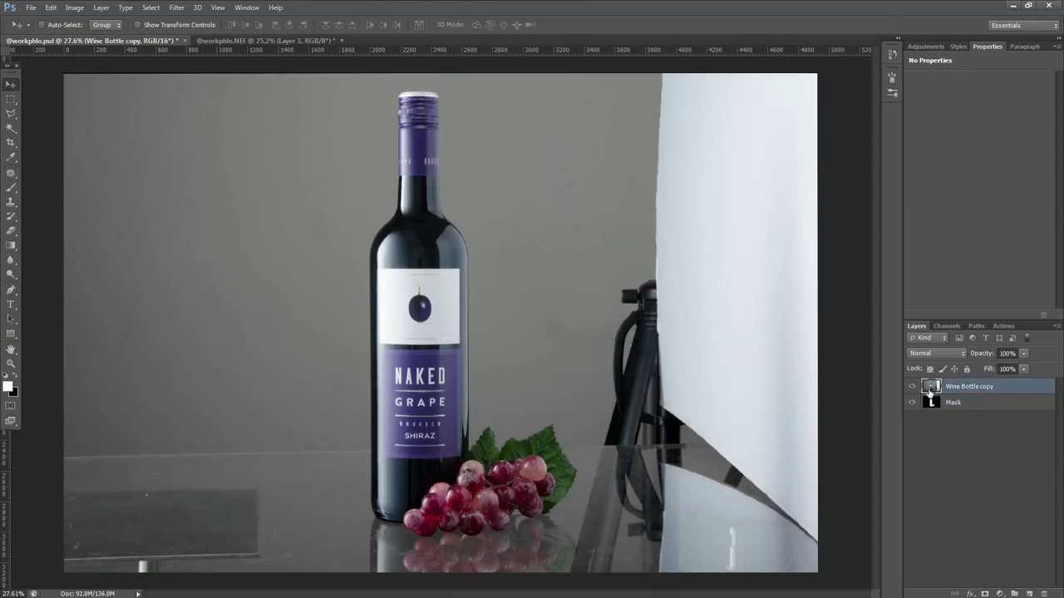
key("ctrl+g")
left_click(985, 594)
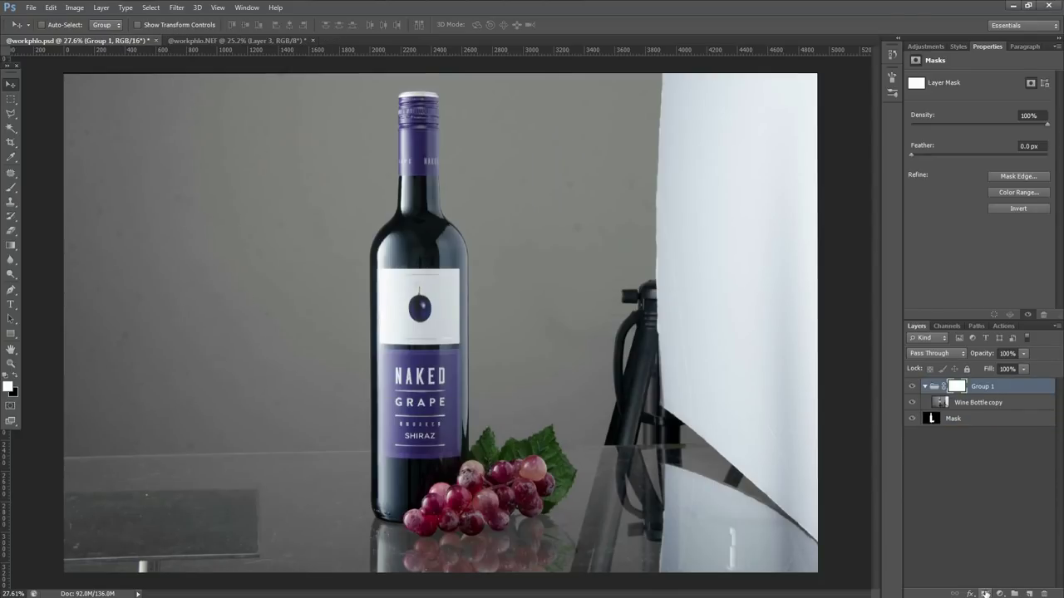
left_click(957, 388, "alt")
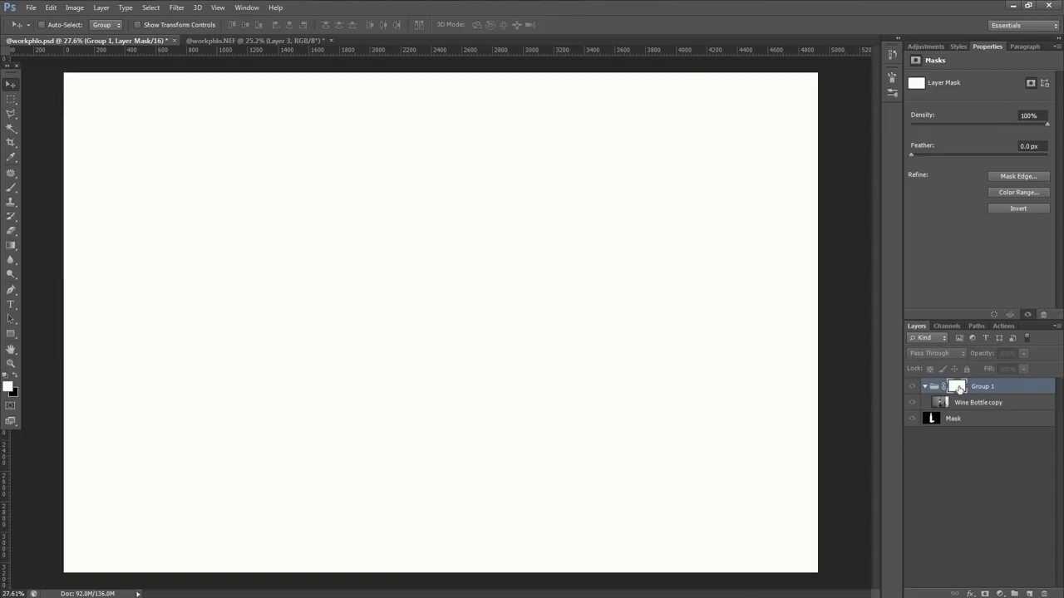
Paste the copied bottle-and-grapes silhouette into Group 1's mask, return the canvas to the image view and deselect.
key("ctrl+v")
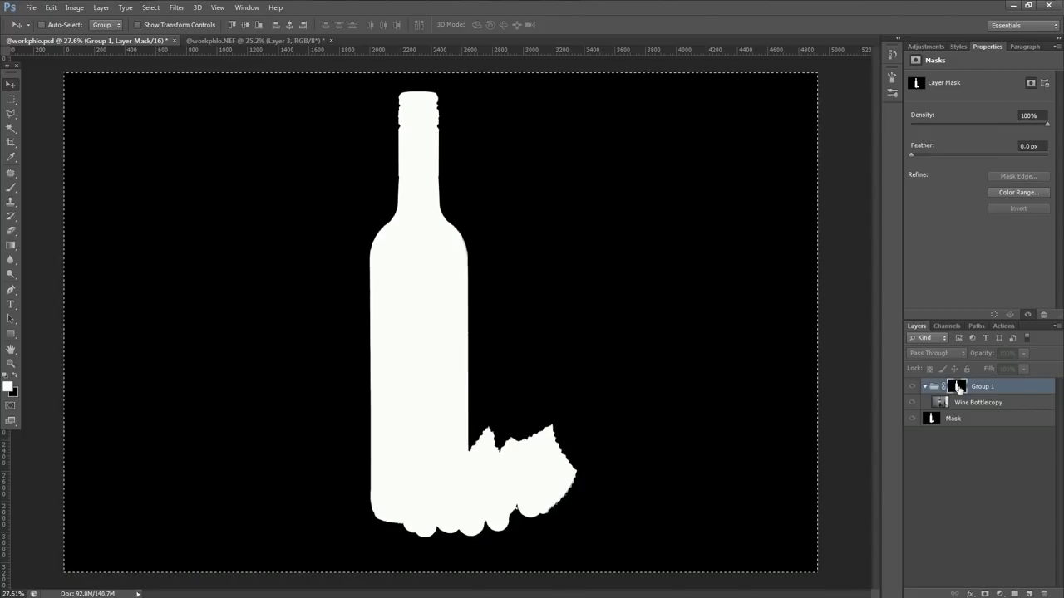
left_click(957, 387, "alt")
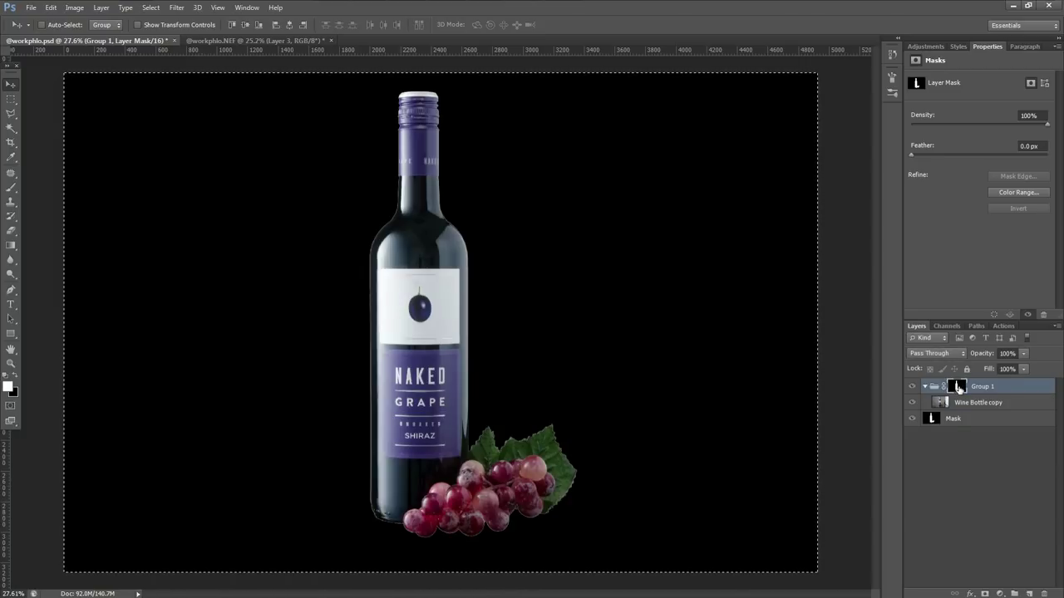
key("ctrl+d")
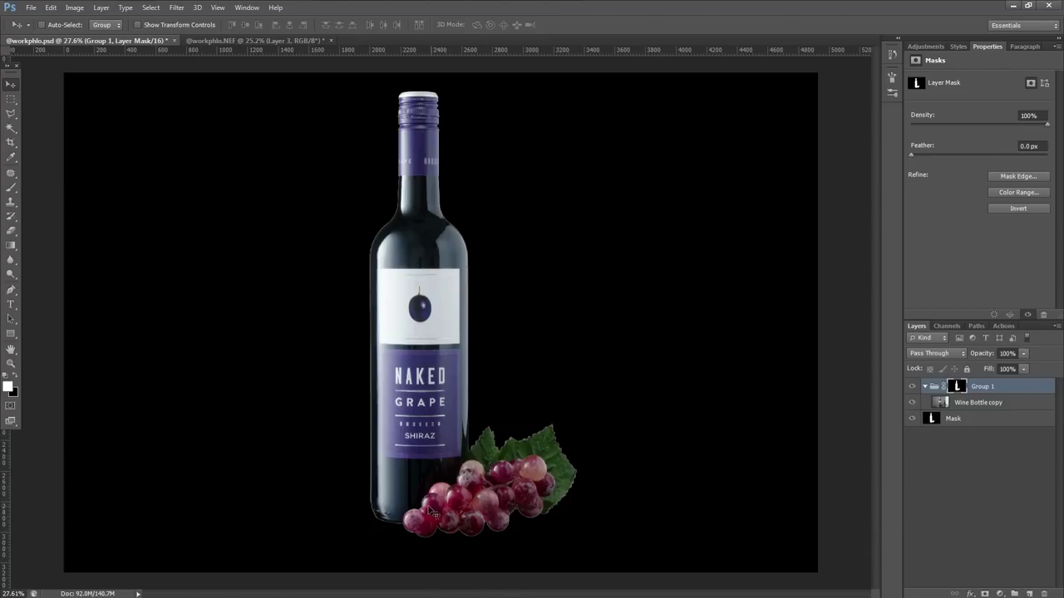
key("ctrl+minus")
scroll(418, 447, "up", 2)
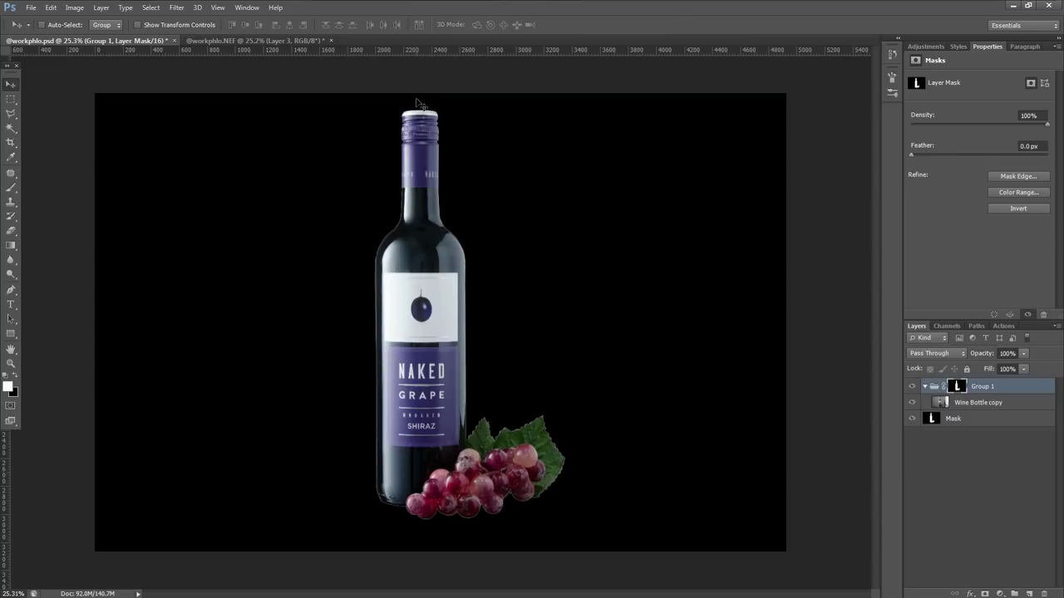
Add a new layer between Group 1 and the Mask layer and fill it with black.
left_click(1001, 424)
left_click(1028, 593)
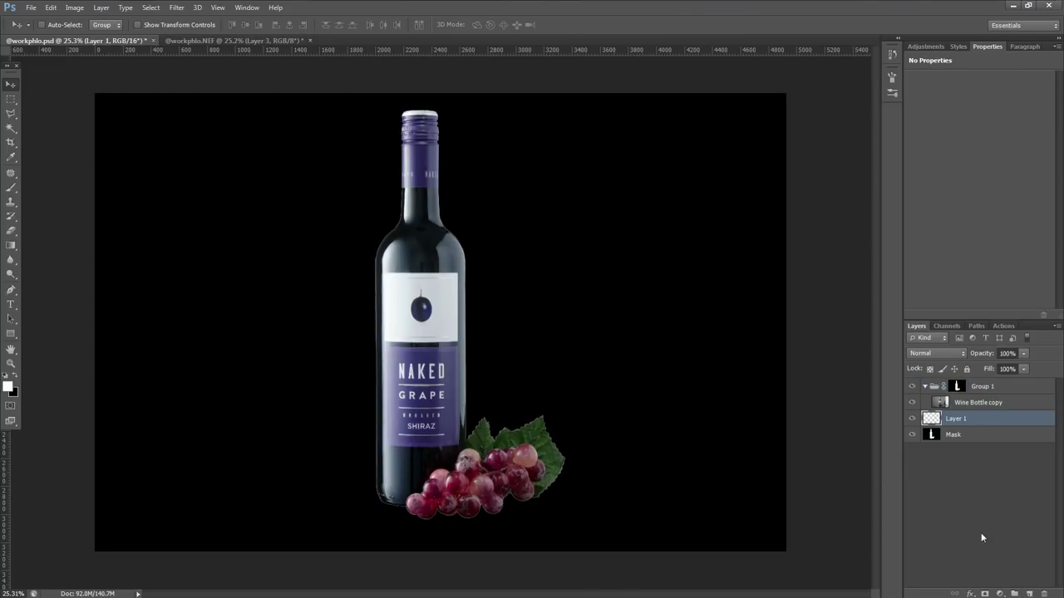
key("d")
key("alt+BackSpace")
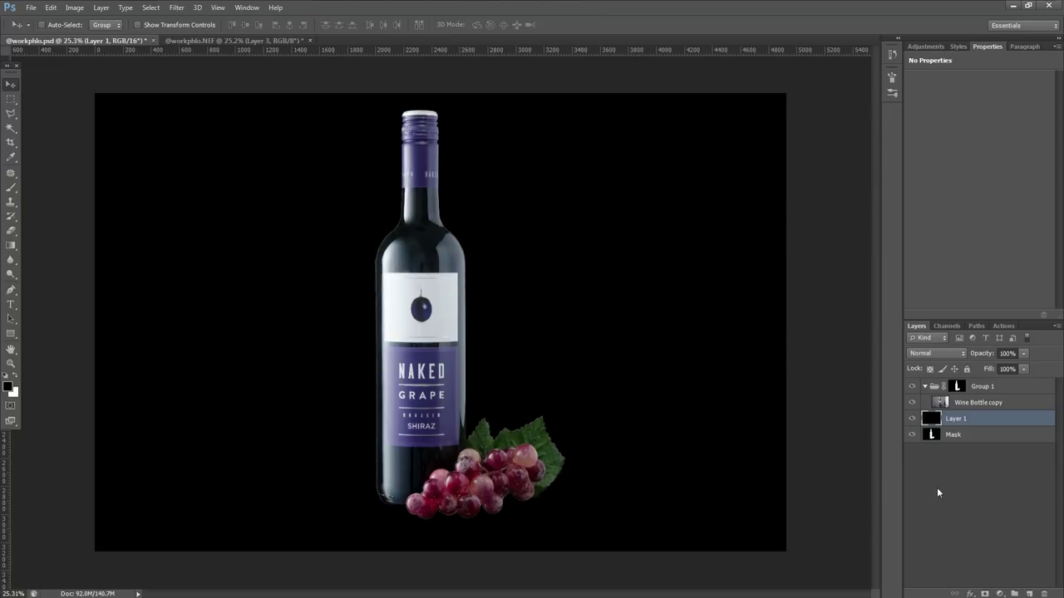
scroll(457, 260, "up", 3)
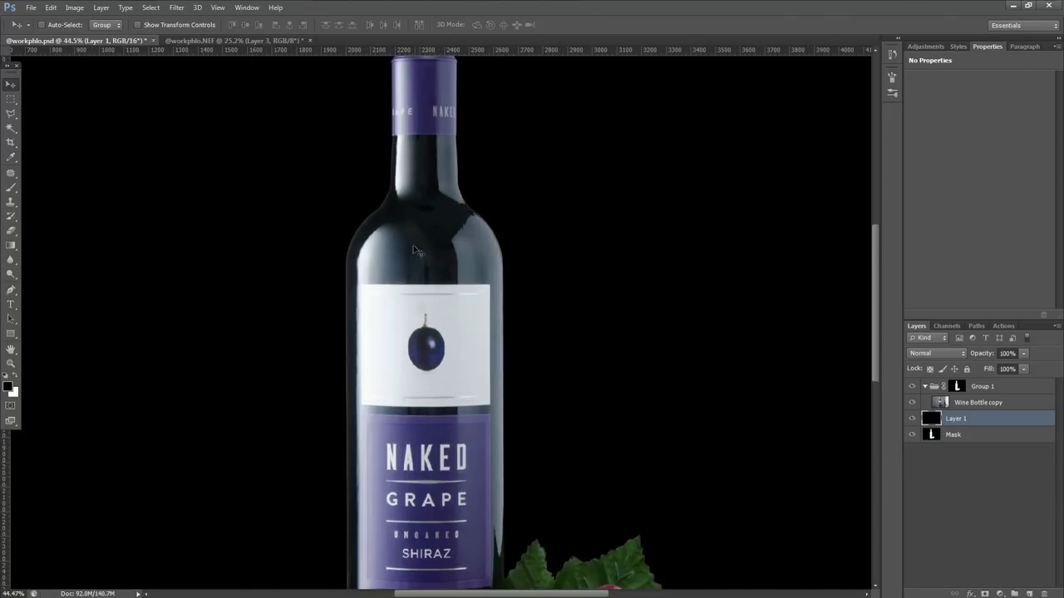
Add a Curves adjustment above Wine Bottle copy inside Group 1 and darken the midtones with a point at input 149, output 93.
left_click(957, 387)
left_click(1000, 593)
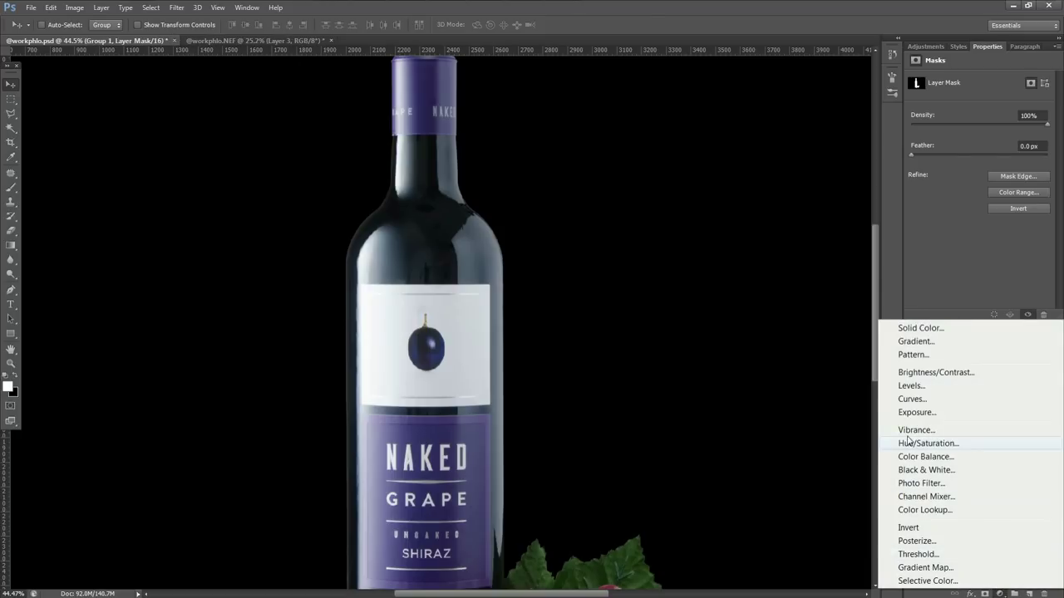
left_click(914, 401)
left_click_drag(983, 171, 998, 177)
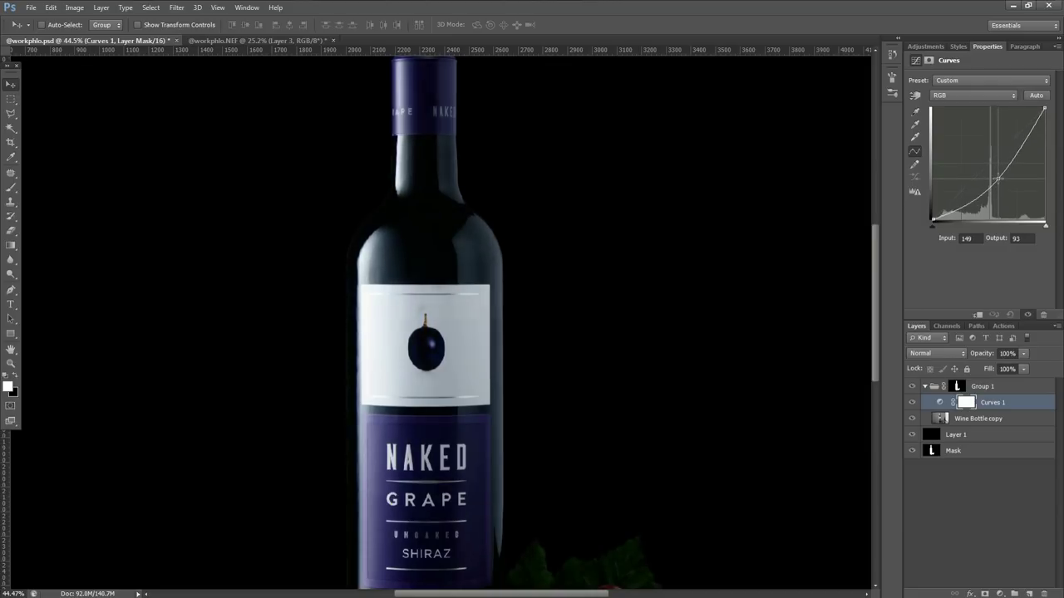
scroll(566, 349, "down", 3)
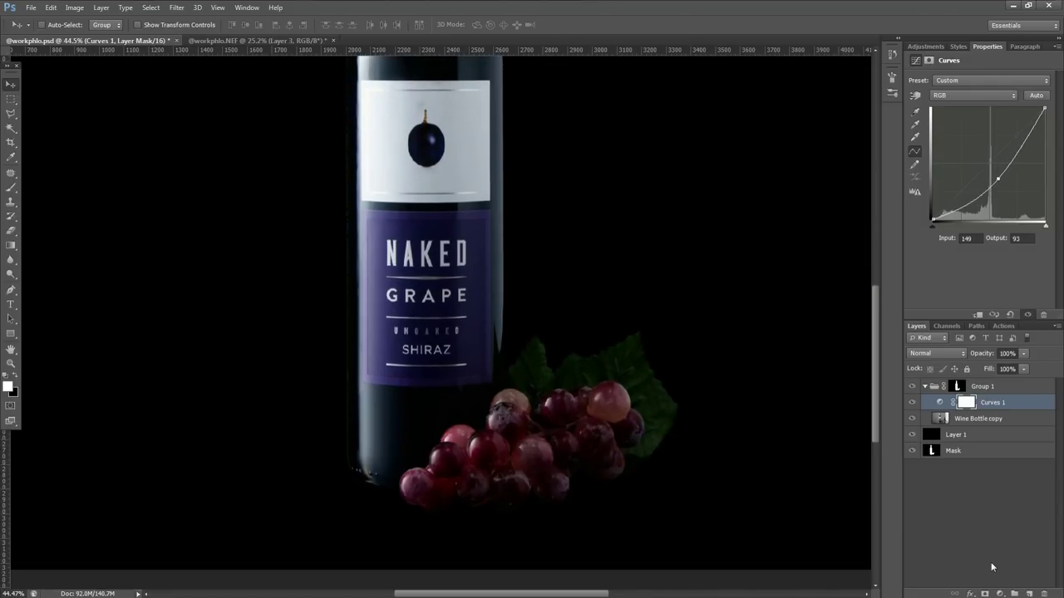
Paint black over the grapes and leaves on the Curves mask with a 356 px brush at 14% opacity to lighten them.
left_click(966, 405)
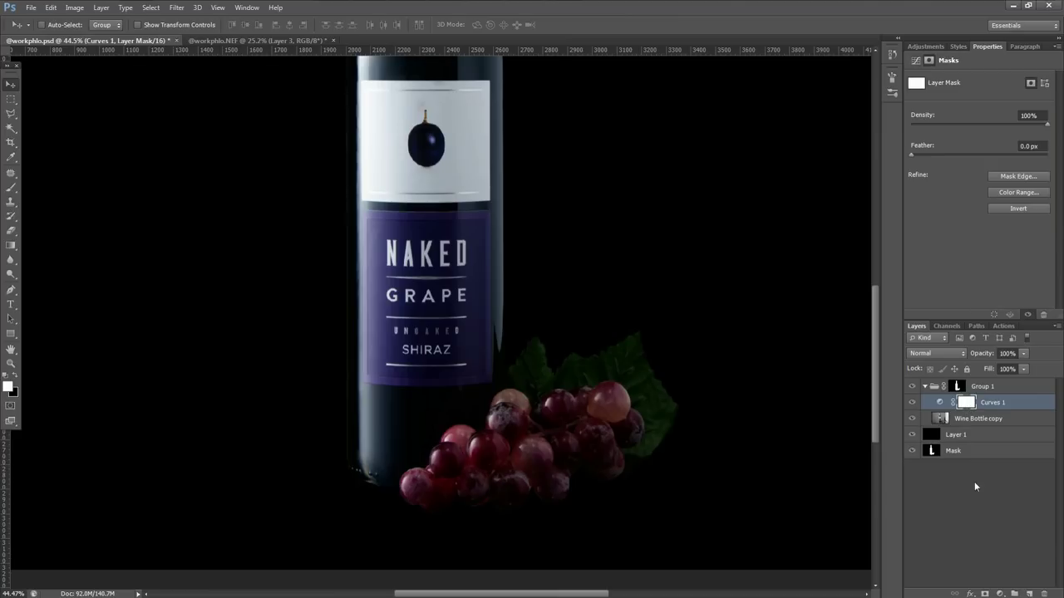
key("b")
key("alt")
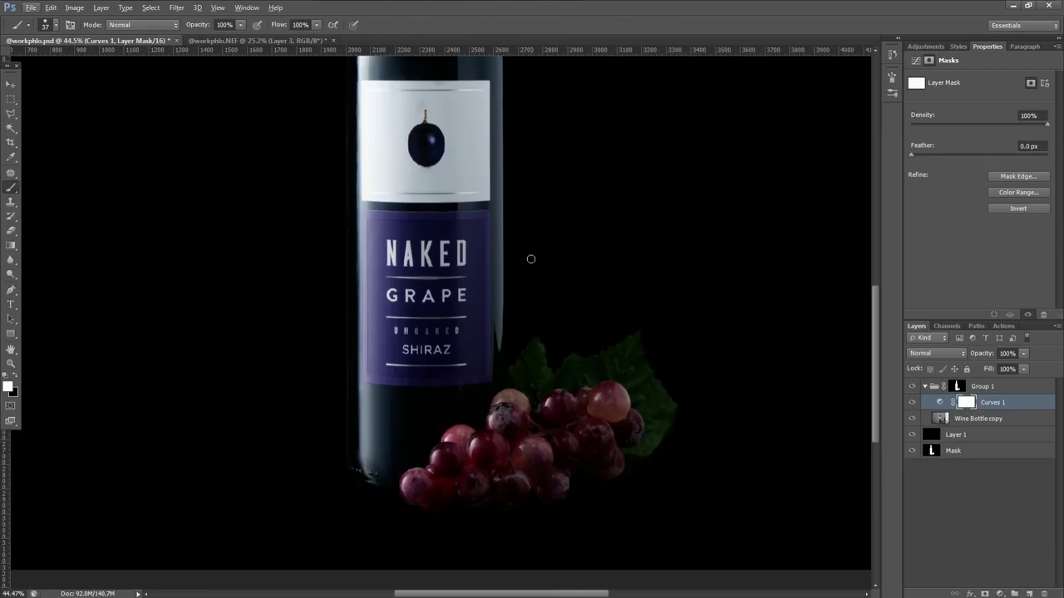
left_click(239, 25)
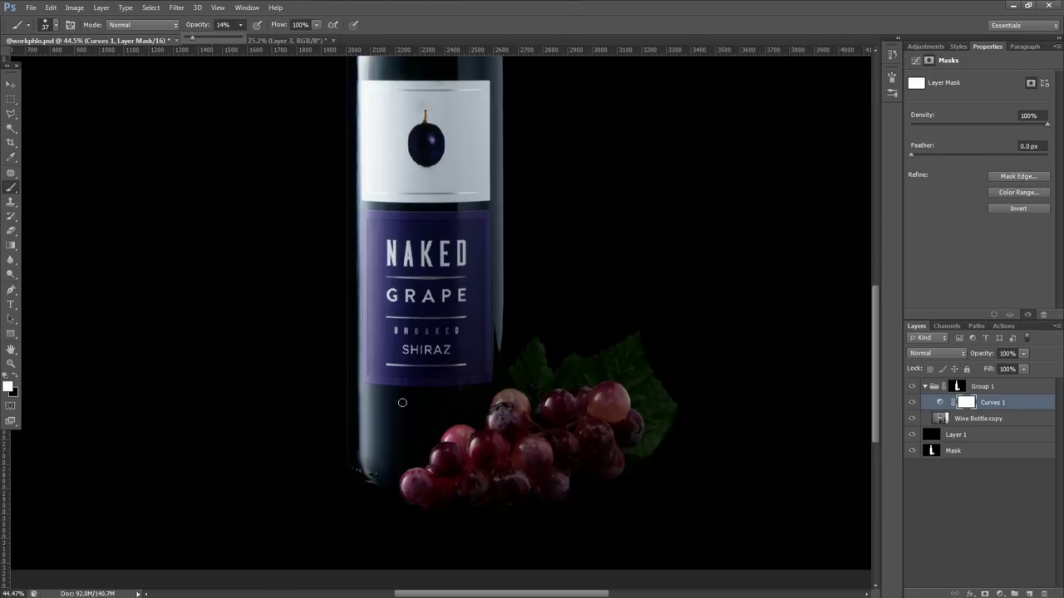
key("x")
key("bracketright")
key("bracketright")
key("bracketright")
key("bracketright")
key("bracketright")
key("bracketright")
key("bracketright")
key("bracketright")
key("bracketright")
mouse_move(608, 417)
left_mouse_down()
mouse_move(551, 430)
mouse_move(598, 429)
mouse_move(624, 364)
mouse_move(585, 380)
mouse_move(562, 449)
mouse_move(576, 398)
mouse_move(564, 482)
mouse_move(514, 486)
mouse_move(524, 469)
mouse_move(477, 487)
mouse_move(589, 442)
mouse_move(590, 458)
mouse_move(597, 415)
mouse_move(568, 393)
mouse_move(607, 398)
mouse_move(580, 449)
mouse_move(622, 404)
left_mouse_up()
mouse_move(518, 504)
left_mouse_down()
mouse_move(536, 467)
mouse_move(459, 525)
mouse_move(577, 471)
mouse_move(583, 456)
mouse_move(584, 425)
left_mouse_up()
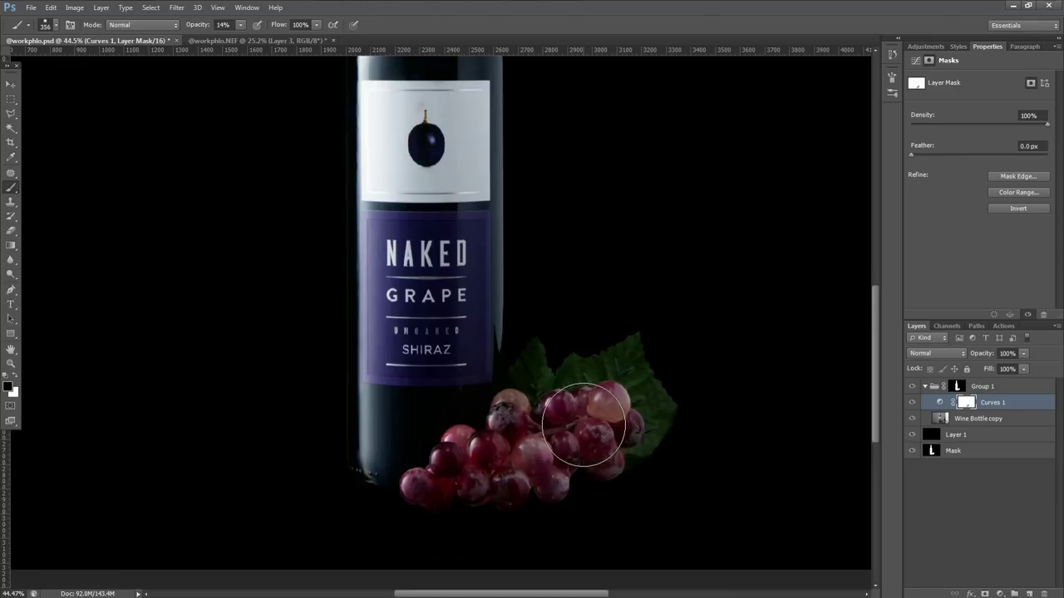
scroll(577, 423, "up", 2)
scroll(502, 252, "up", 2)
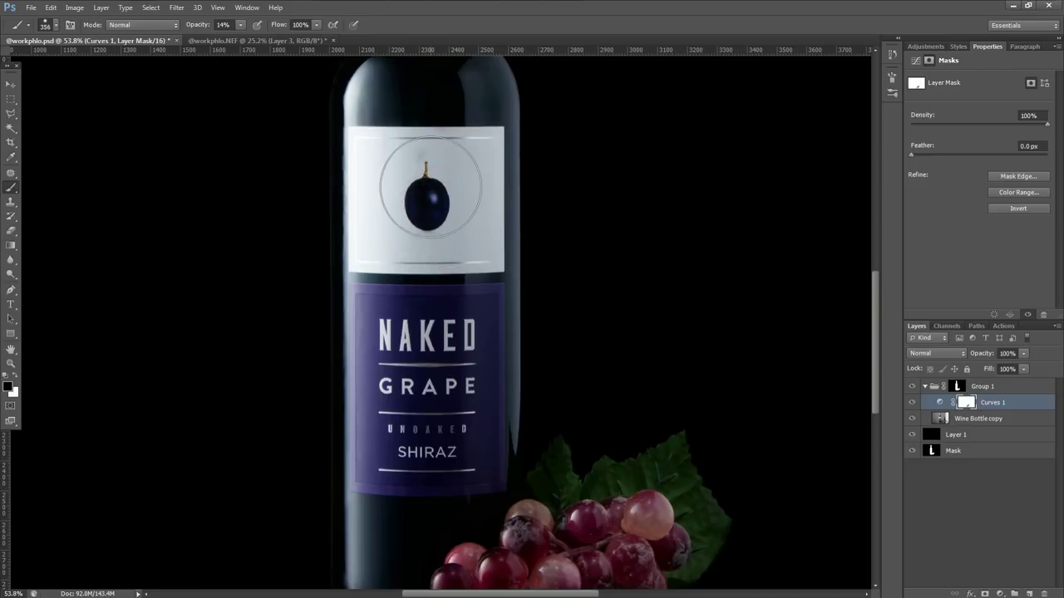
scroll(431, 188, "down", 3)
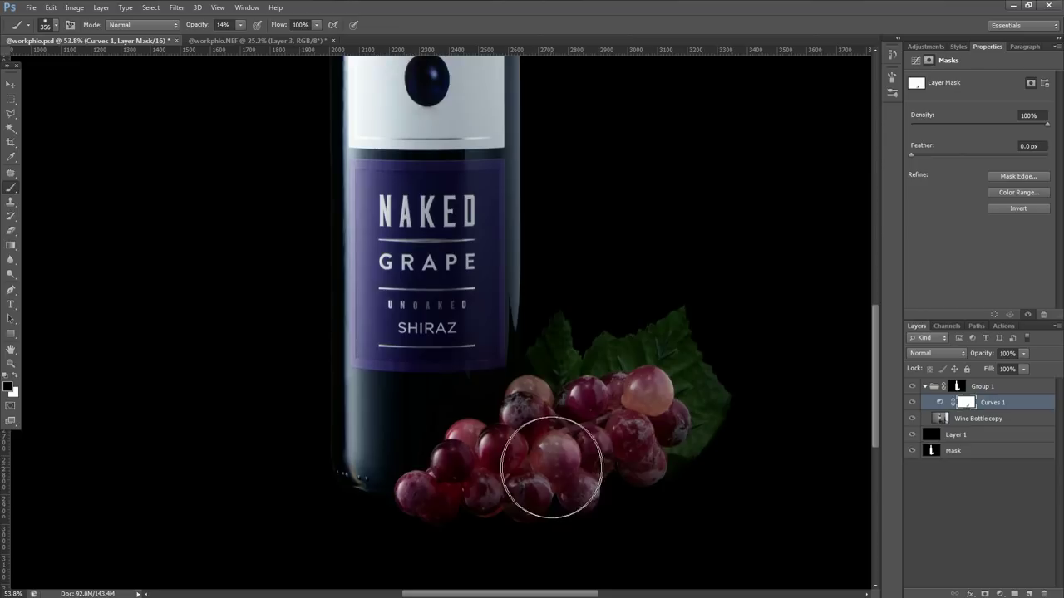
scroll(490, 424, "down", 3)
scroll(482, 422, "up", 1)
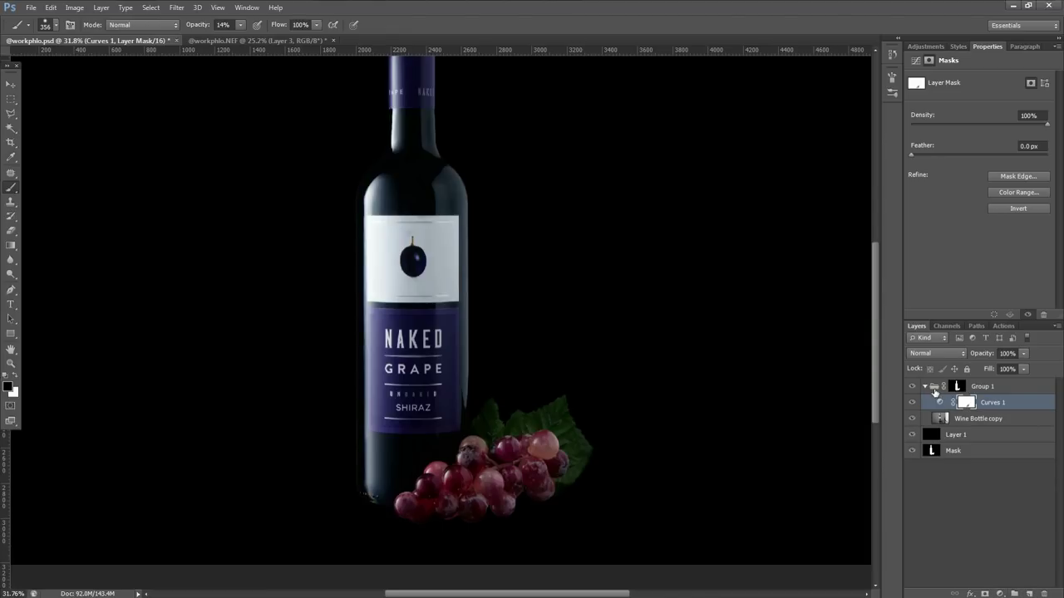
Select Layer 1 and sample the dark blue of the grape printed on the bottle label as the foreground color.
left_click(935, 391)
key("i")
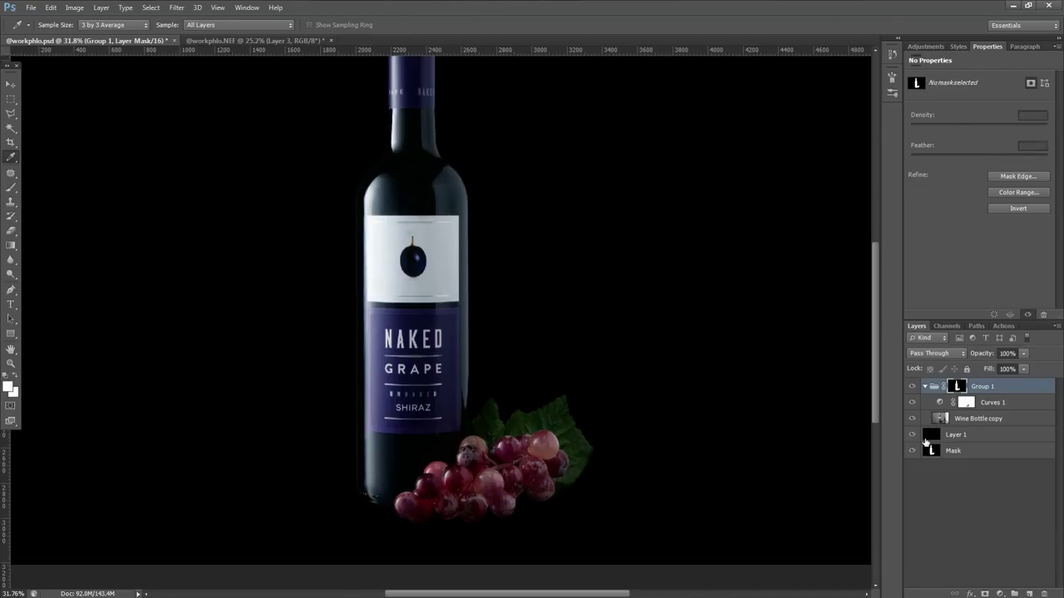
left_click(925, 442)
scroll(423, 252, "up", 5)
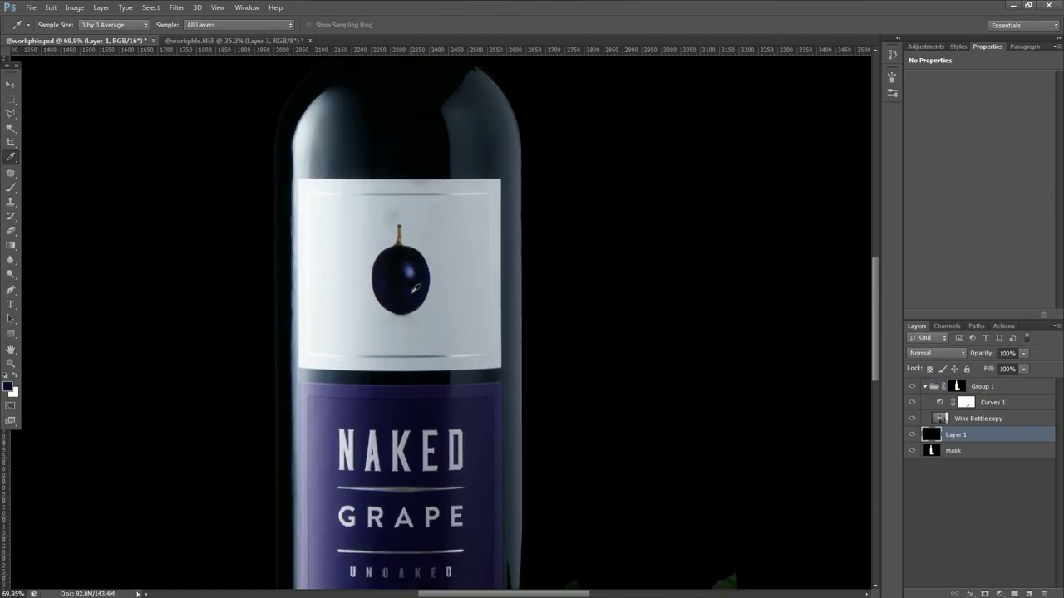
scroll(532, 366, "down", 5)
scroll(587, 487, "up", 3)
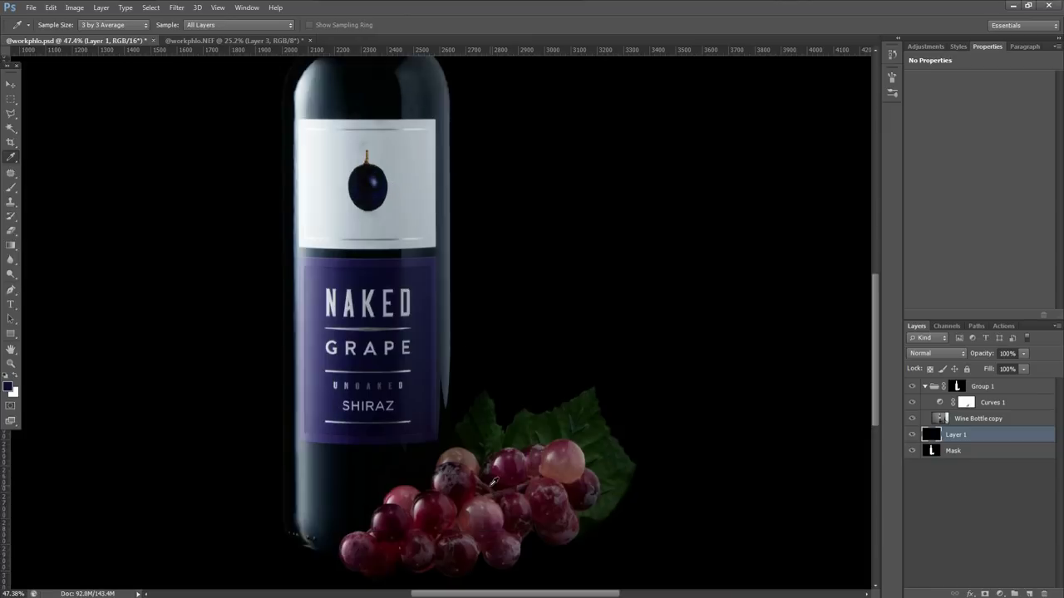
Add a new layer directly above Wine Bottle copy inside Group 1 and fill it with the sampled dark blue.
left_click(1028, 593)
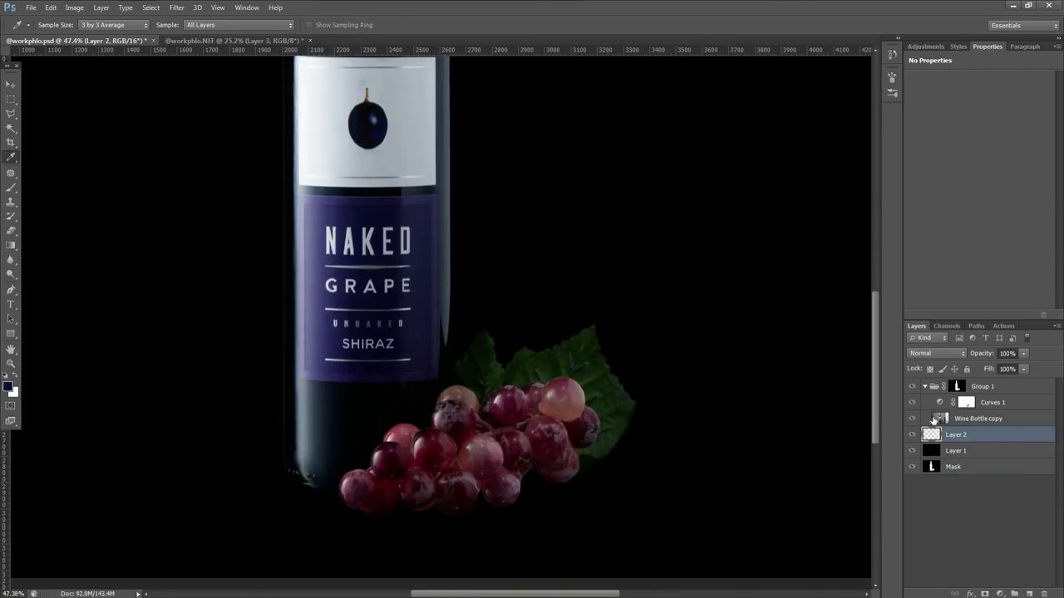
mouse_move(934, 434)
left_mouse_down()
mouse_move(935, 421)
mouse_move(948, 422)
left_mouse_up()
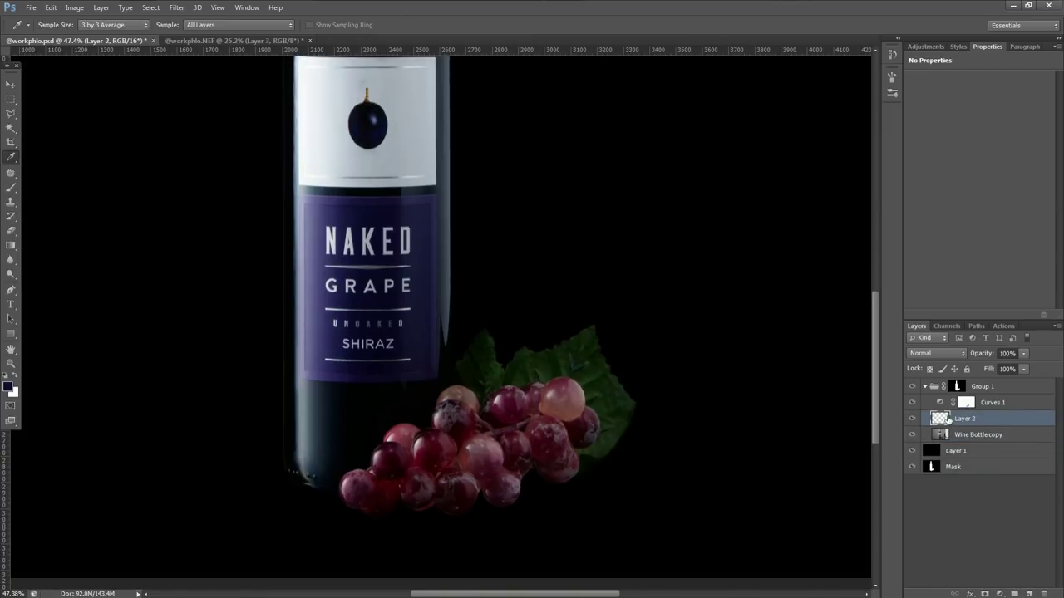
key("alt+BackSpace")
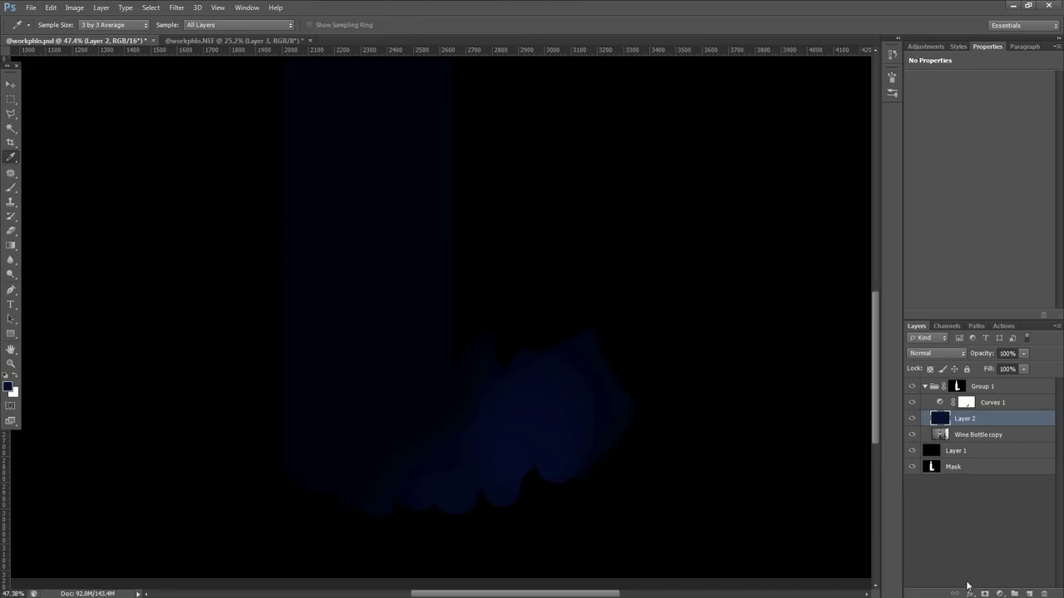
left_click(958, 556)
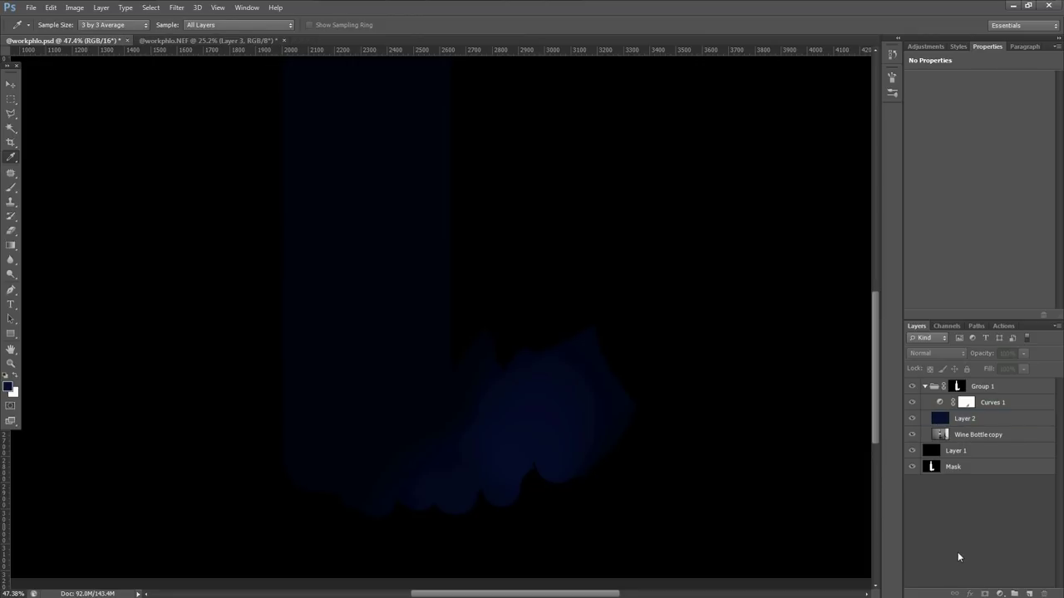
Toggle the Curves layer's visibility and set the dark blue layer's blend mode to Color.
left_click(912, 403)
left_click(911, 403)
left_click(933, 419)
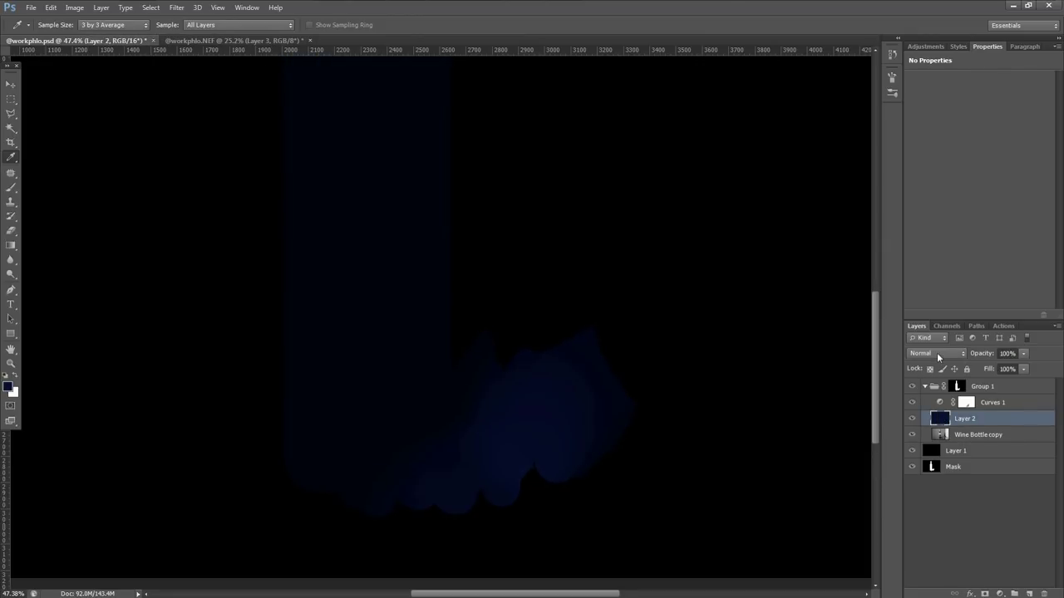
left_click(939, 357)
left_click(937, 340)
left_click(965, 511)
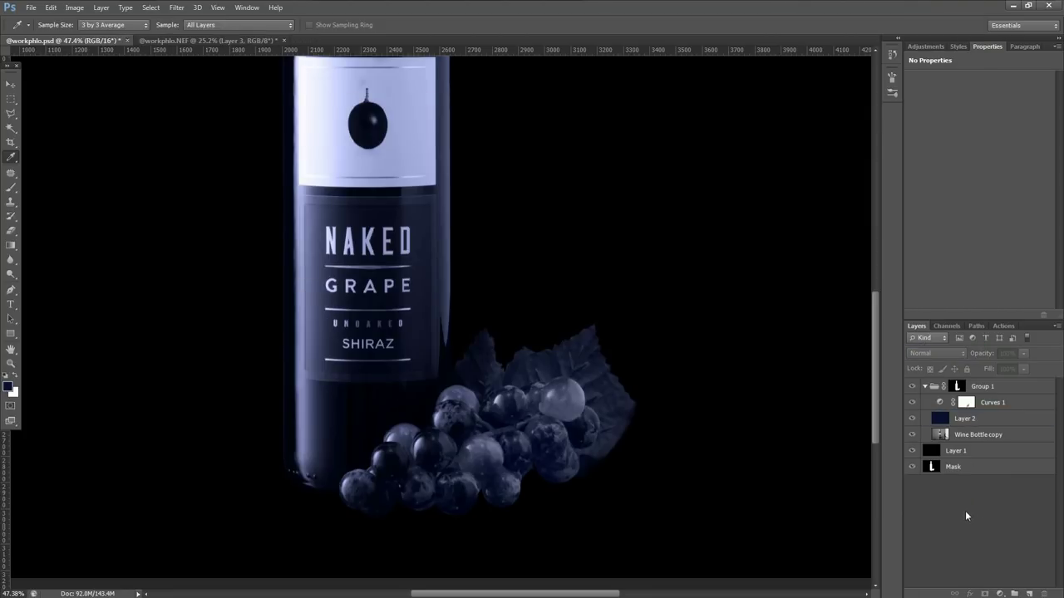
Add a black layer mask to the dark blue layer to hide its tint.
left_click(943, 422)
left_click(984, 593)
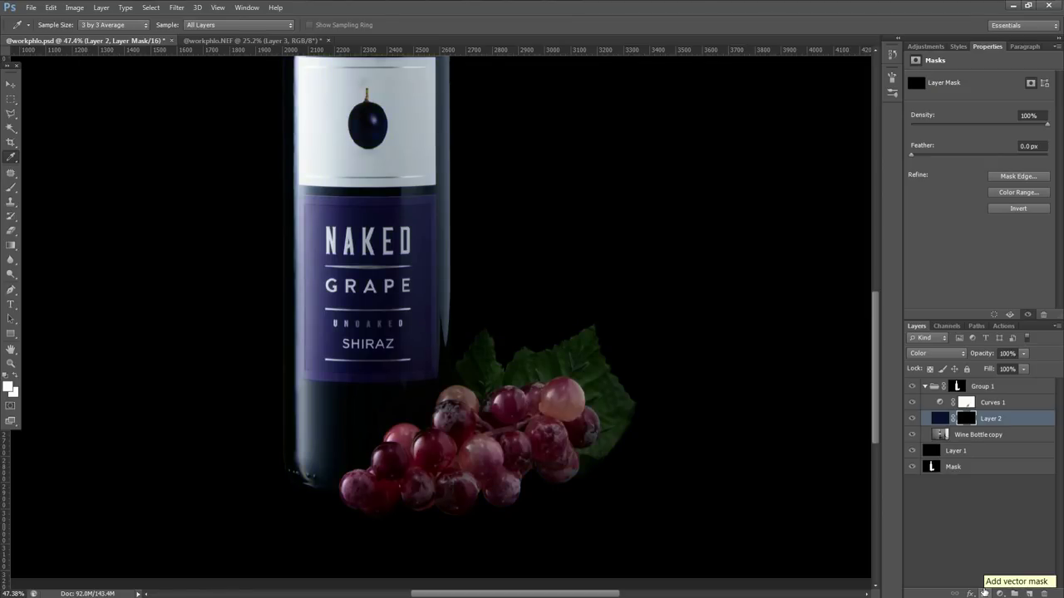
left_click(936, 497)
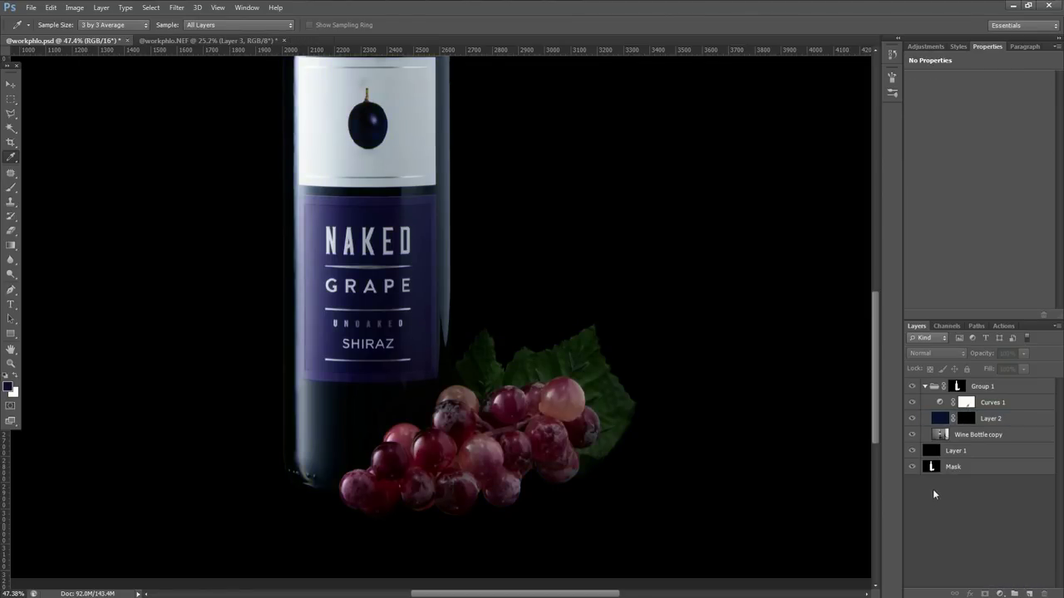
key("b")
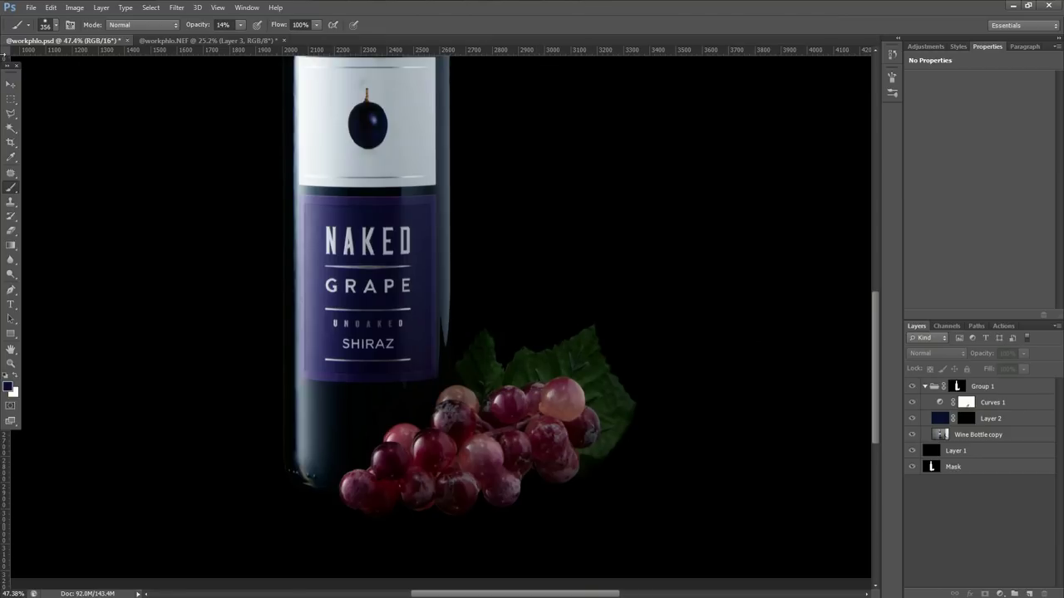
left_click(11, 85)
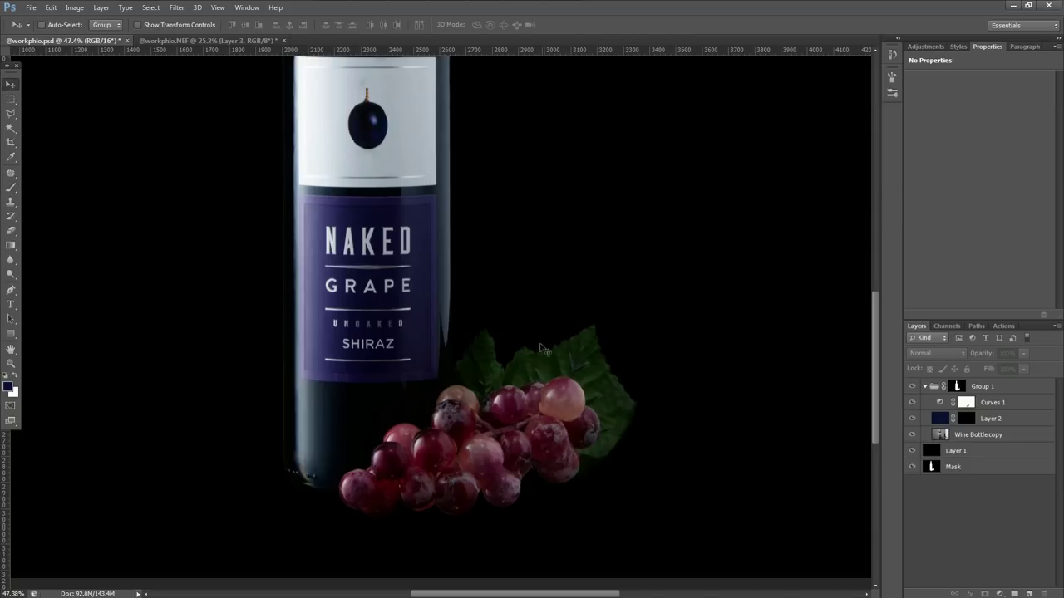
left_click(641, 530)
left_click(526, 247)
key("i")
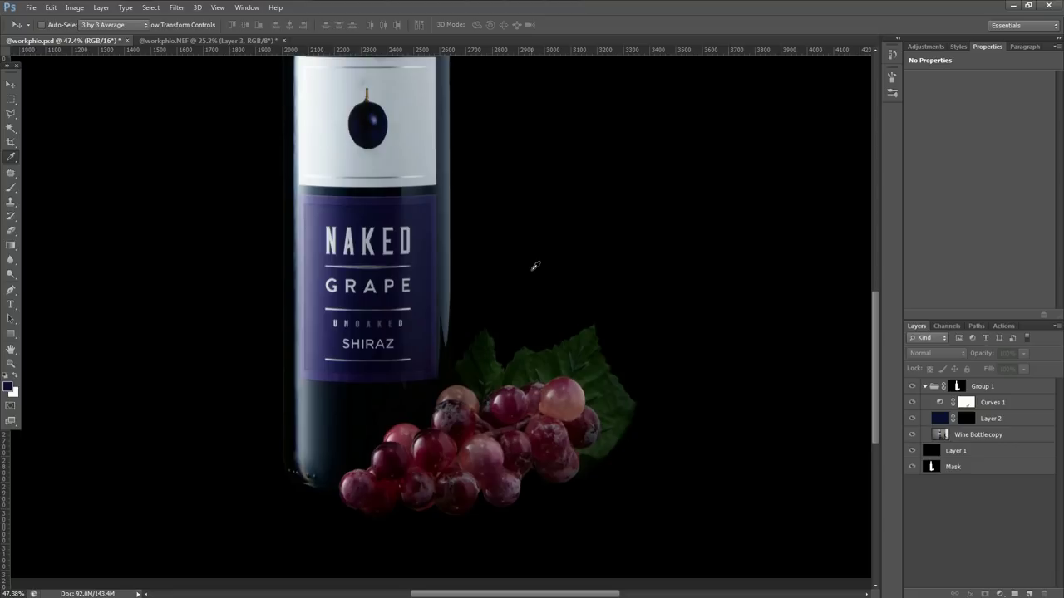
Set the brush opacity to 100% and paint white in Layer 2's mask over the lower middle grapes to reveal the blue tint.
key("b")
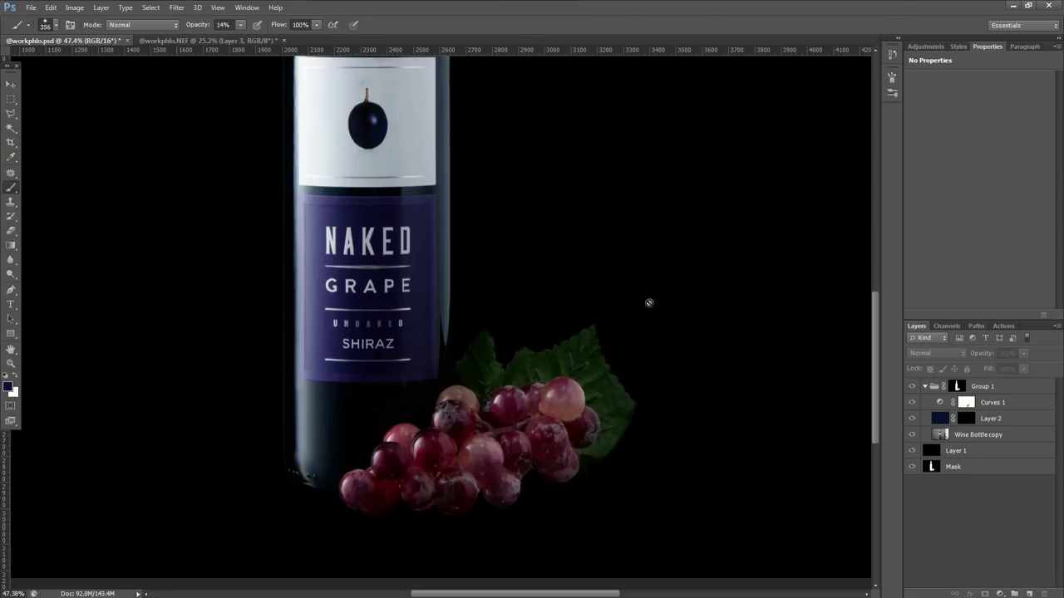
left_click(940, 418)
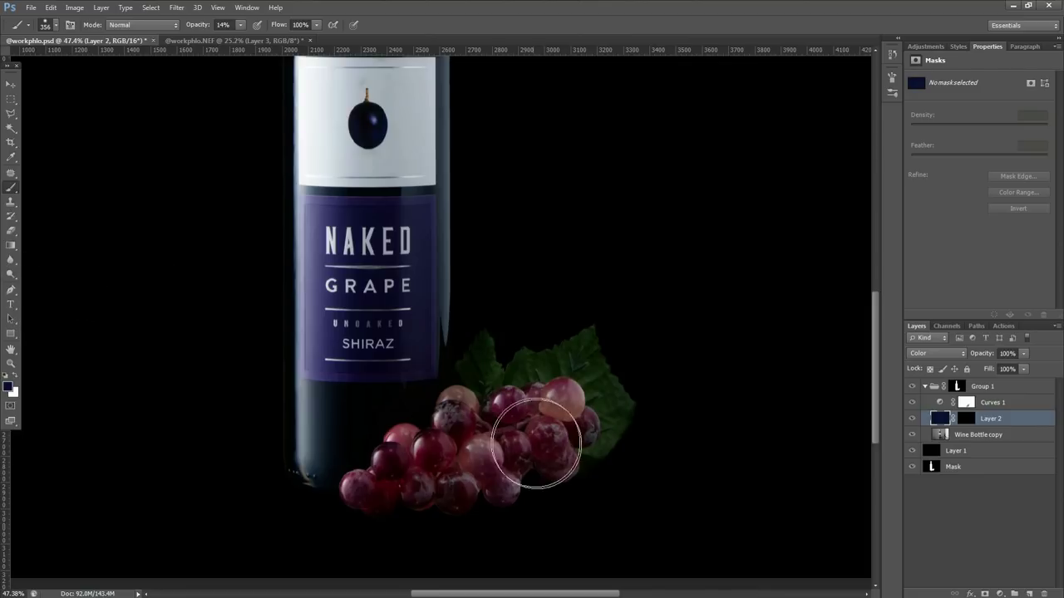
scroll(475, 432, "down", 1)
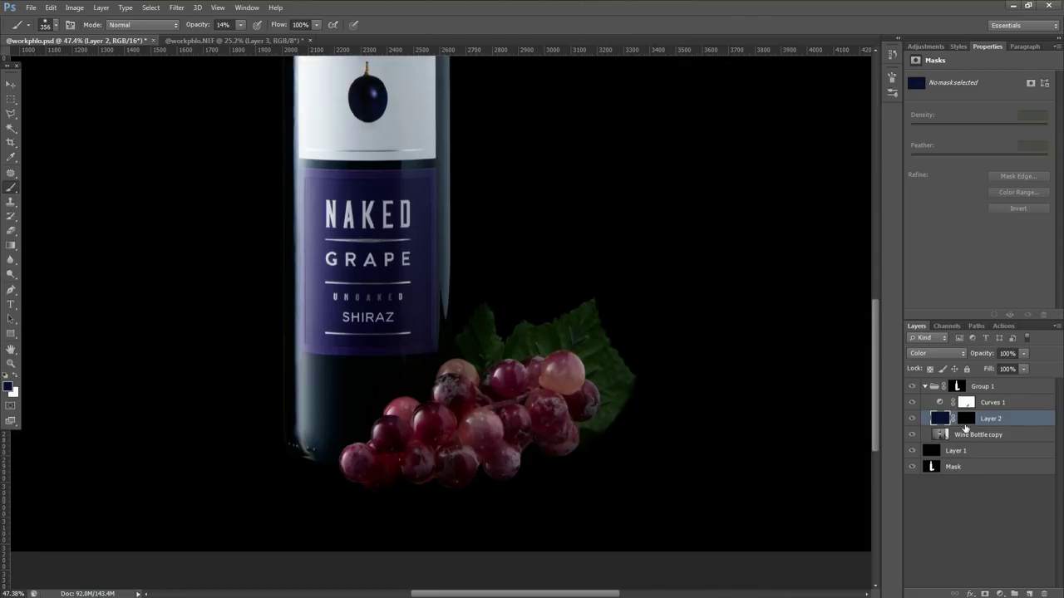
left_click(964, 420)
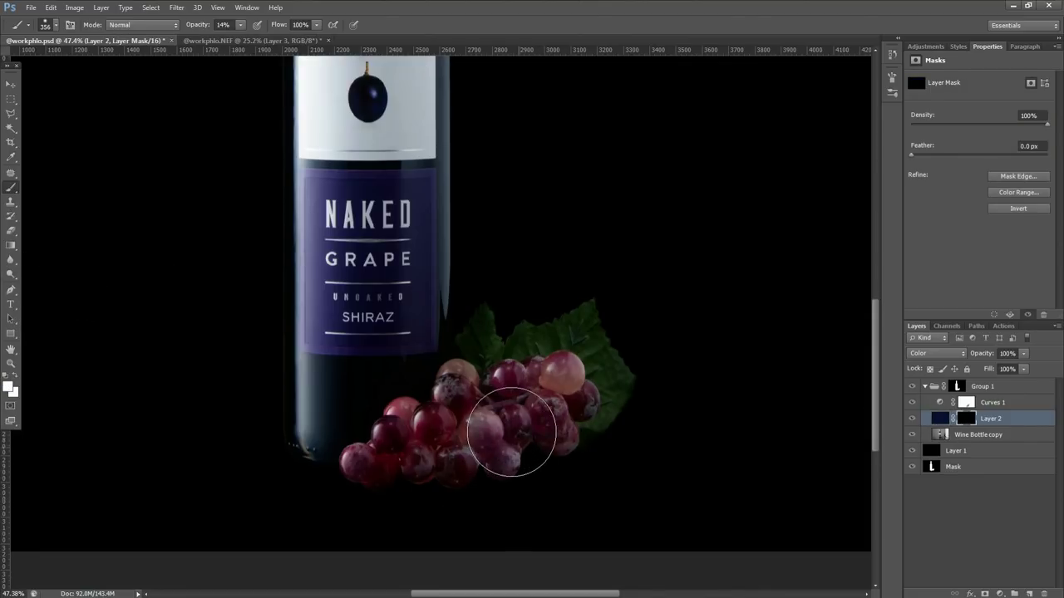
left_click_drag(240, 24, 293, 37)
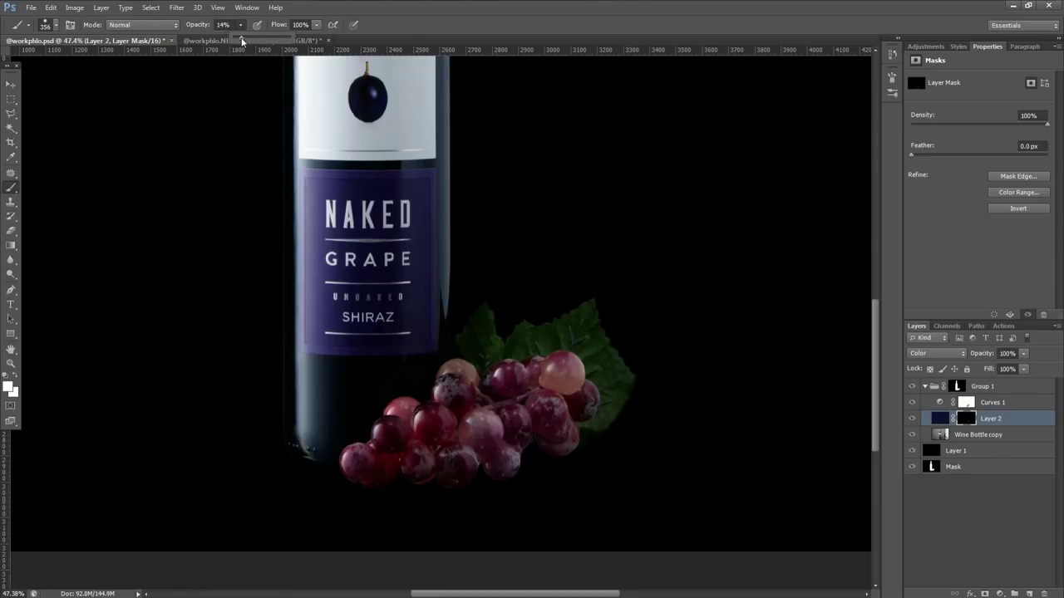
left_click_drag(499, 427, 446, 483)
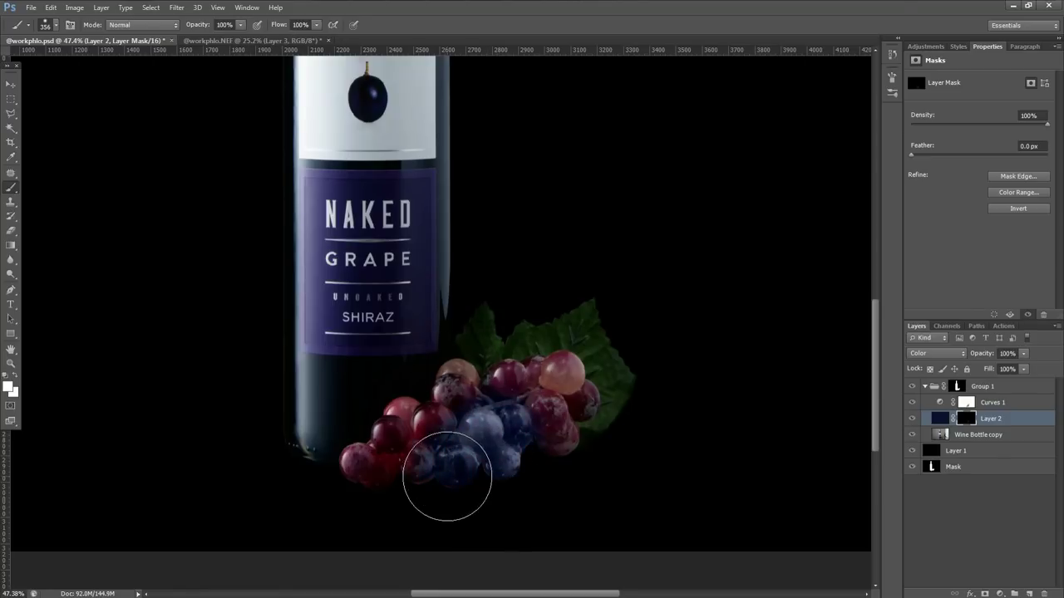
Reduce Layer 2's fill to 55% and paint white in its mask over the rest of the grape cluster.
left_click(1024, 374)
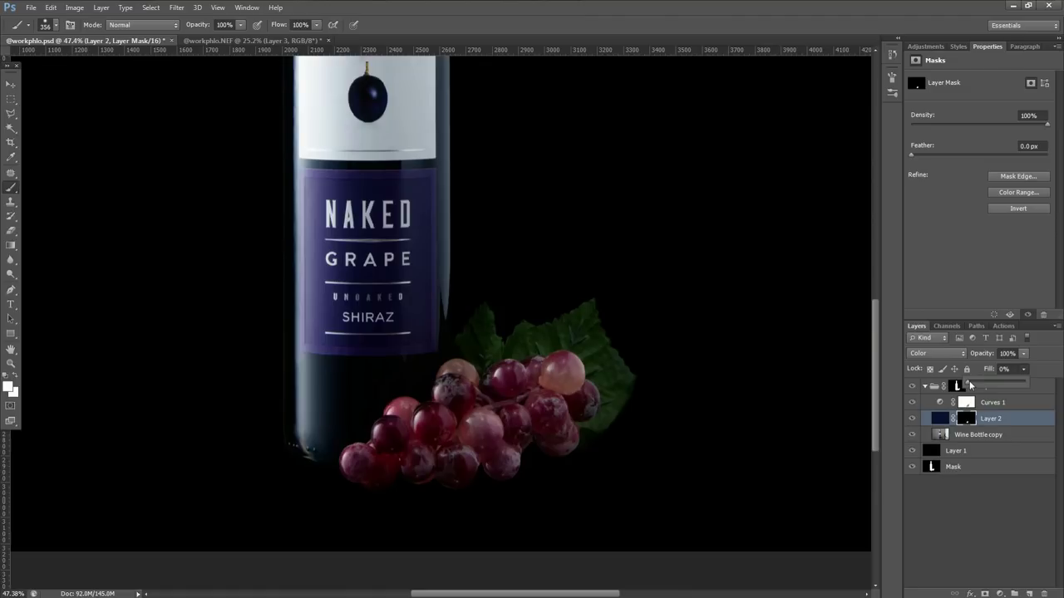
left_click_drag(992, 384, 1000, 384)
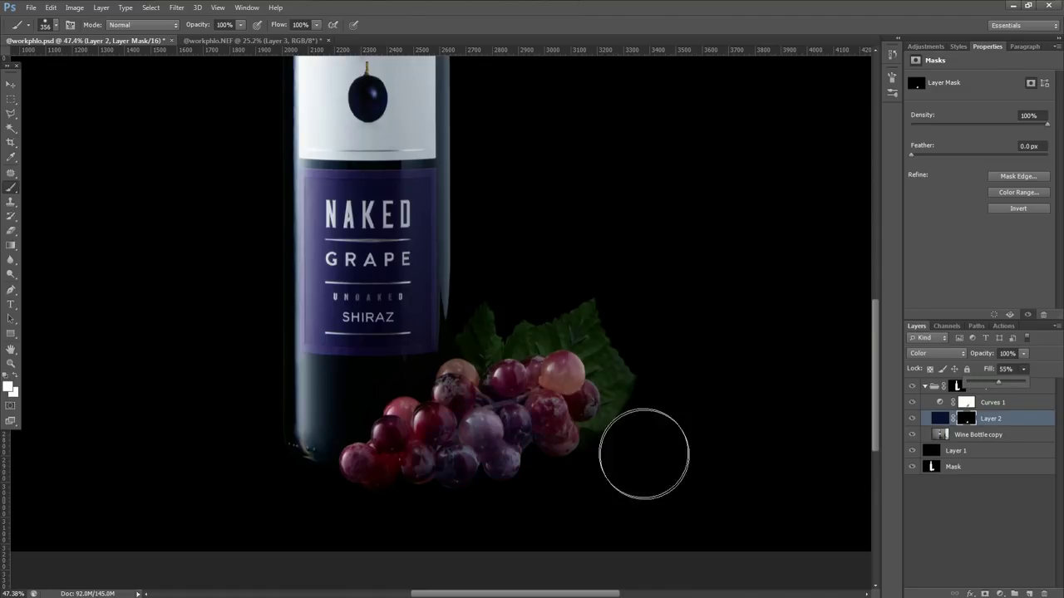
mouse_move(541, 413)
left_mouse_down()
mouse_move(476, 448)
mouse_move(420, 449)
mouse_move(438, 479)
mouse_move(413, 471)
mouse_move(374, 483)
mouse_move(398, 463)
mouse_move(418, 411)
mouse_move(458, 419)
mouse_move(464, 393)
mouse_move(443, 423)
mouse_move(475, 422)
mouse_move(512, 391)
mouse_move(504, 428)
mouse_move(558, 380)
mouse_move(538, 409)
mouse_move(551, 389)
mouse_move(534, 450)
mouse_move(459, 420)
mouse_move(455, 389)
mouse_move(389, 486)
left_mouse_up()
Toggle Layer 2's visibility to compare the whole image with and without the grape tint.
scroll(389, 486, "down", 3)
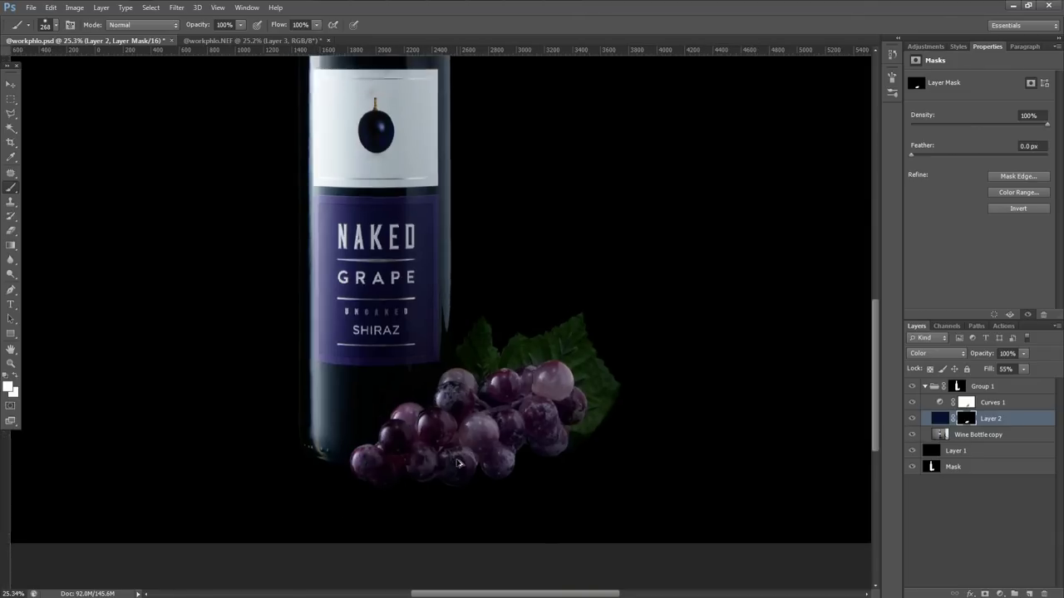
left_click(911, 419)
left_click(911, 421)
left_click(911, 420)
left_click(911, 420)
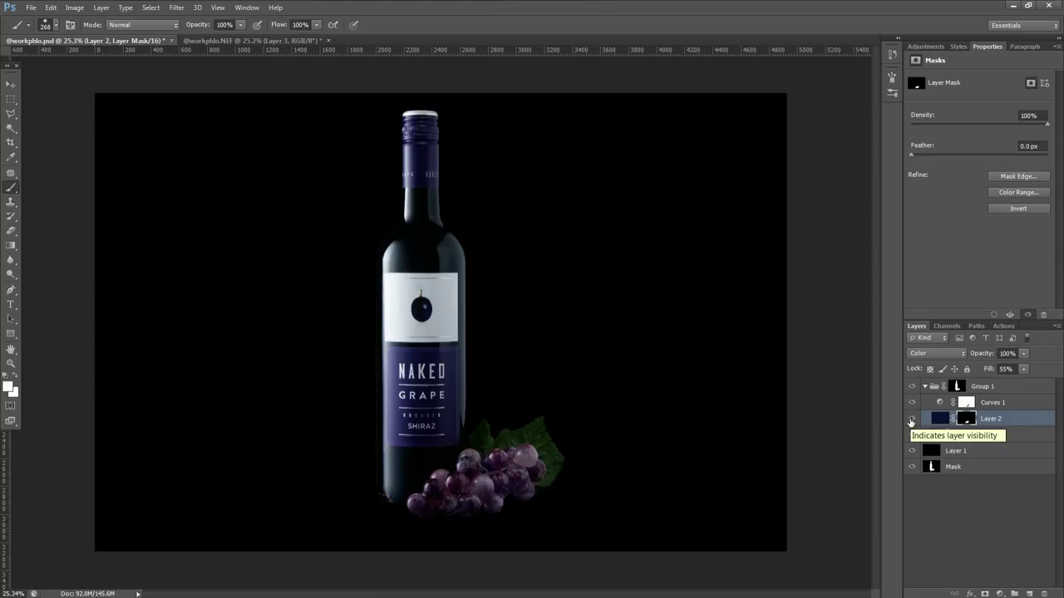
Add a Selective Color adjustment layer directly above Curves 1 inside Group 1.
scroll(380, 274, "up", 5)
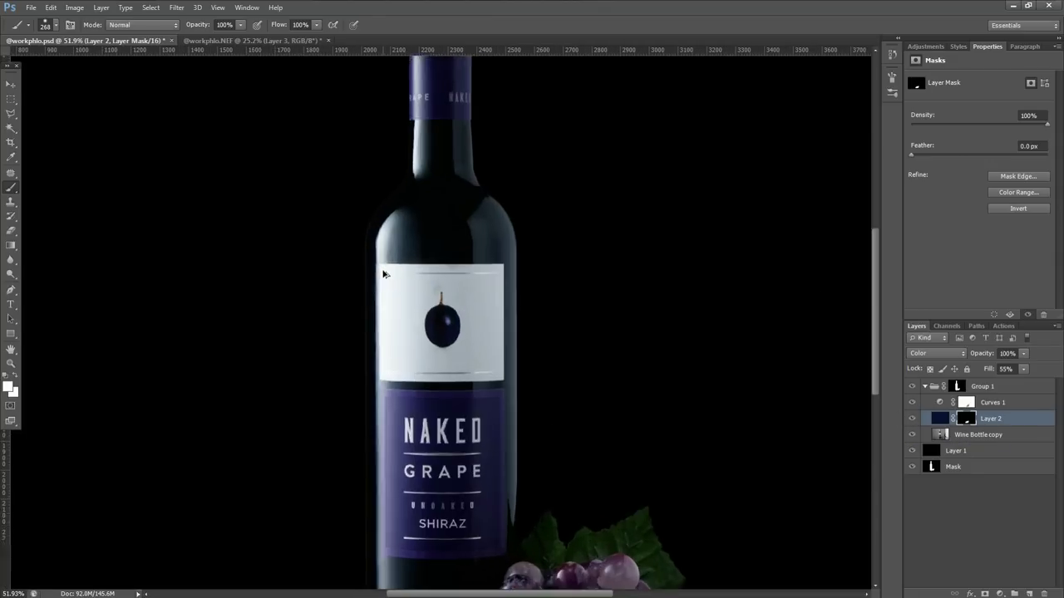
scroll(383, 268, "down", 3)
scroll(383, 267, "up", 4)
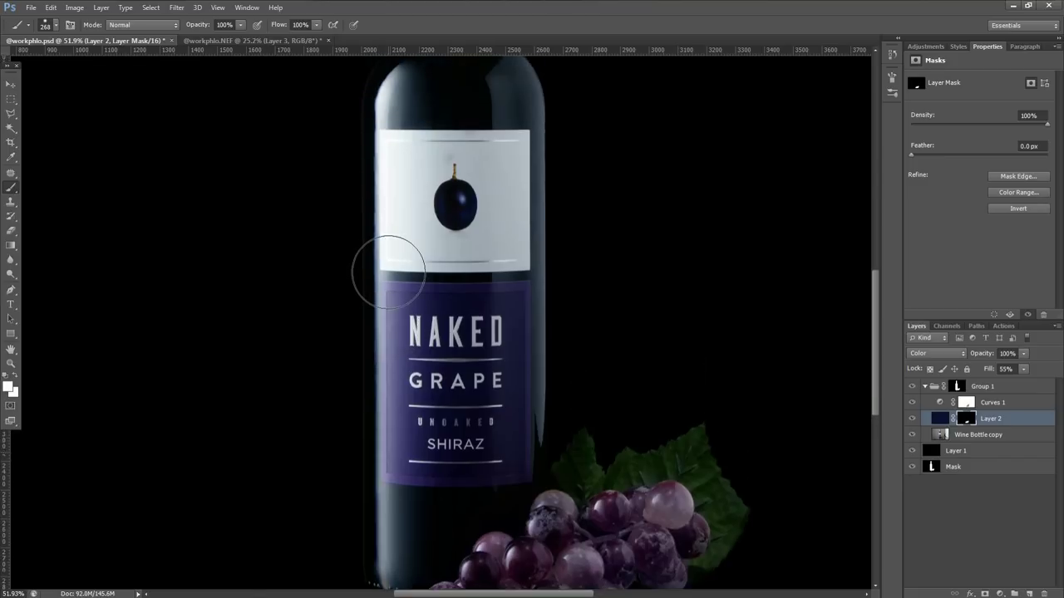
scroll(386, 272, "down", 1)
left_click(1023, 406)
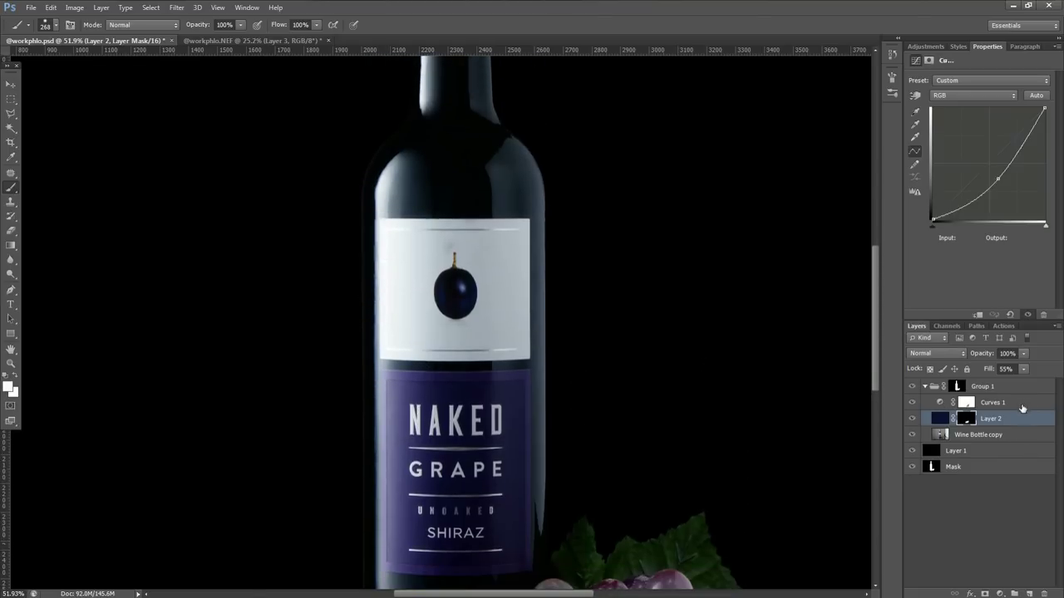
left_click(1001, 594)
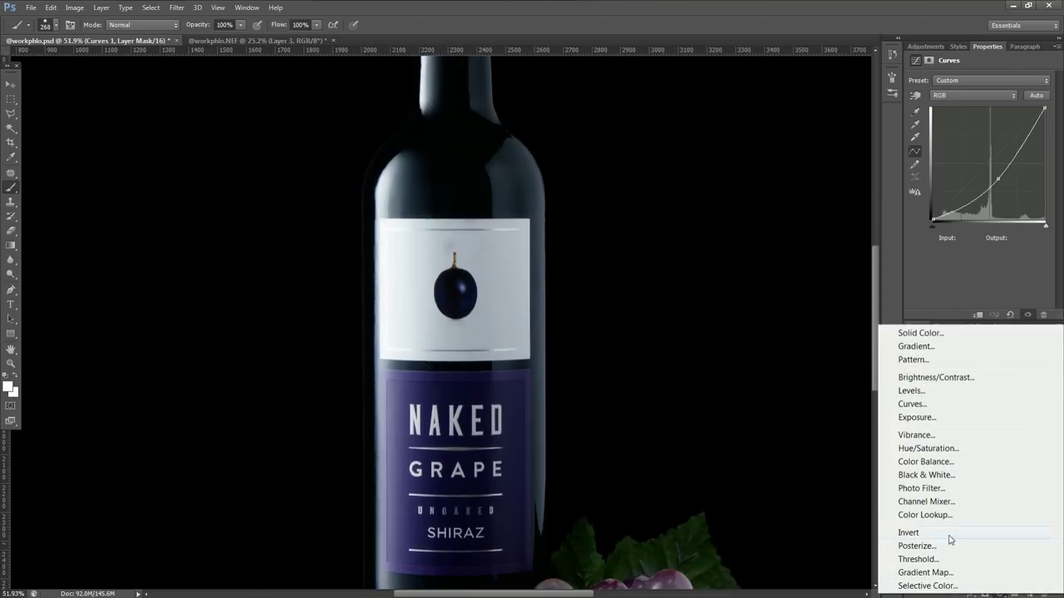
left_click(927, 585)
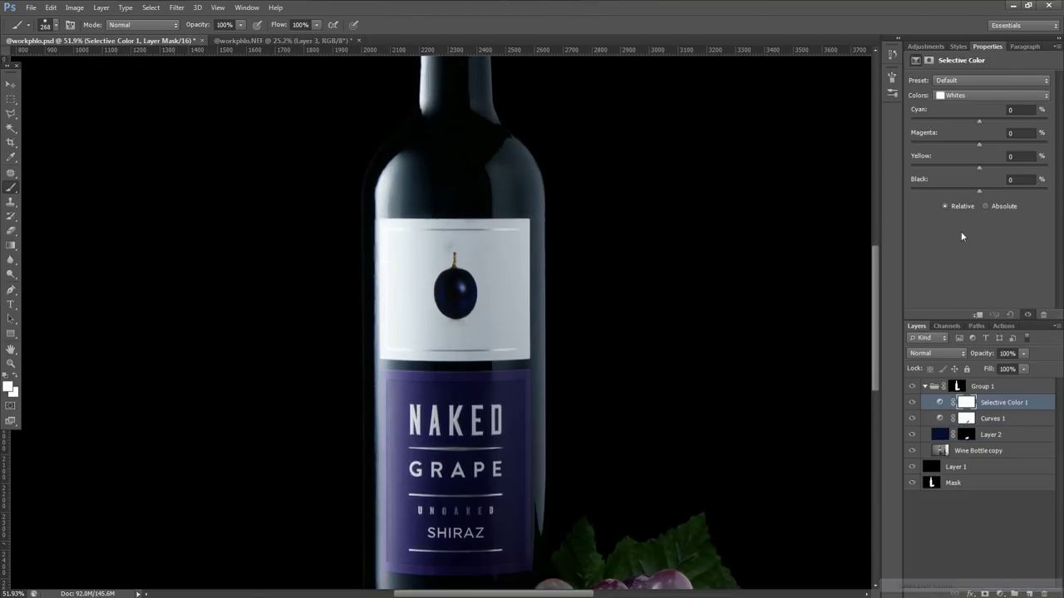
Set cyan, magenta and yellow to -100% for the Whites in the Selective Color adjustment.
left_click(962, 98)
left_click(964, 172)
left_click_drag(964, 122, 911, 122)
left_click_drag(978, 144, 911, 144)
left_click_drag(978, 168, 965, 168)
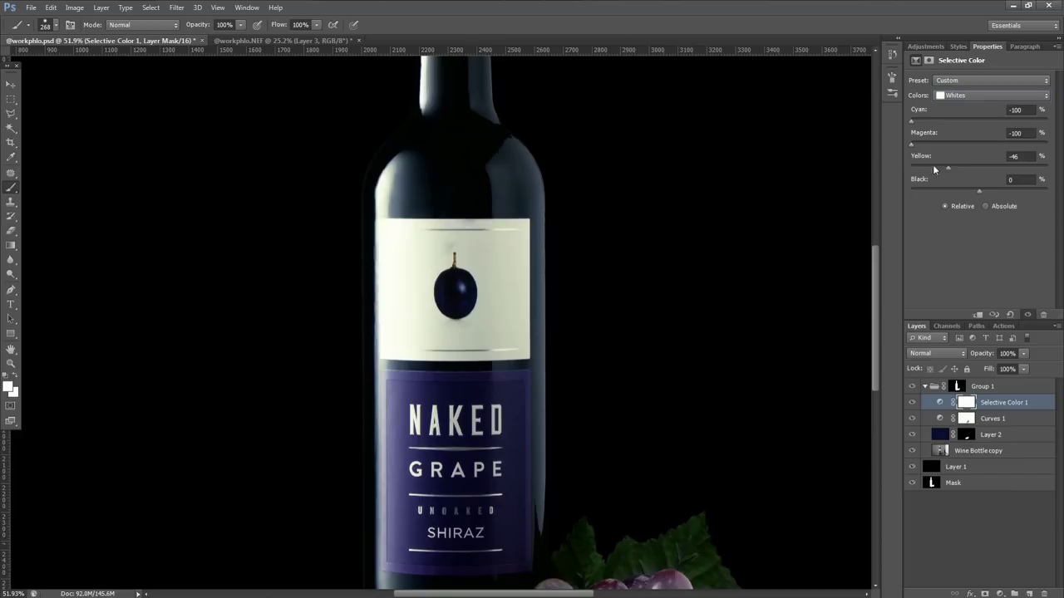
Toggle the Selective Color layer's visibility to compare the bottle label before and after the adjustment.
left_click(972, 504)
left_click(912, 403)
left_click(912, 403)
left_click(912, 403)
left_click(912, 403)
Duplicate the Selective Color layer, invert the copy's mask to black and paint white over the UNOAKED SHIRAZ text on the label.
left_click(1007, 405)
key("ctrl+j")
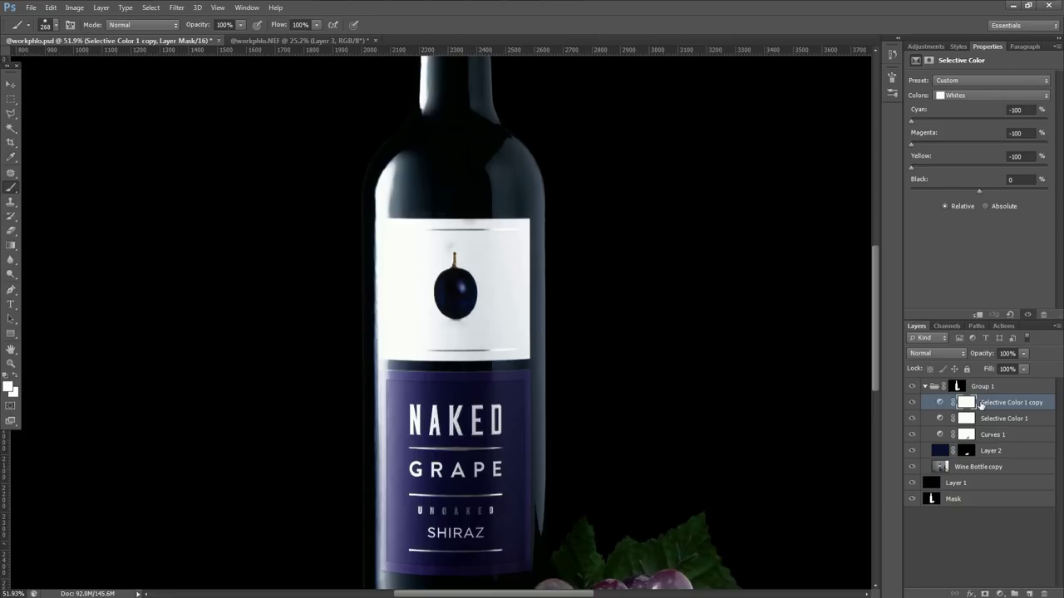
key("ctrl+i")
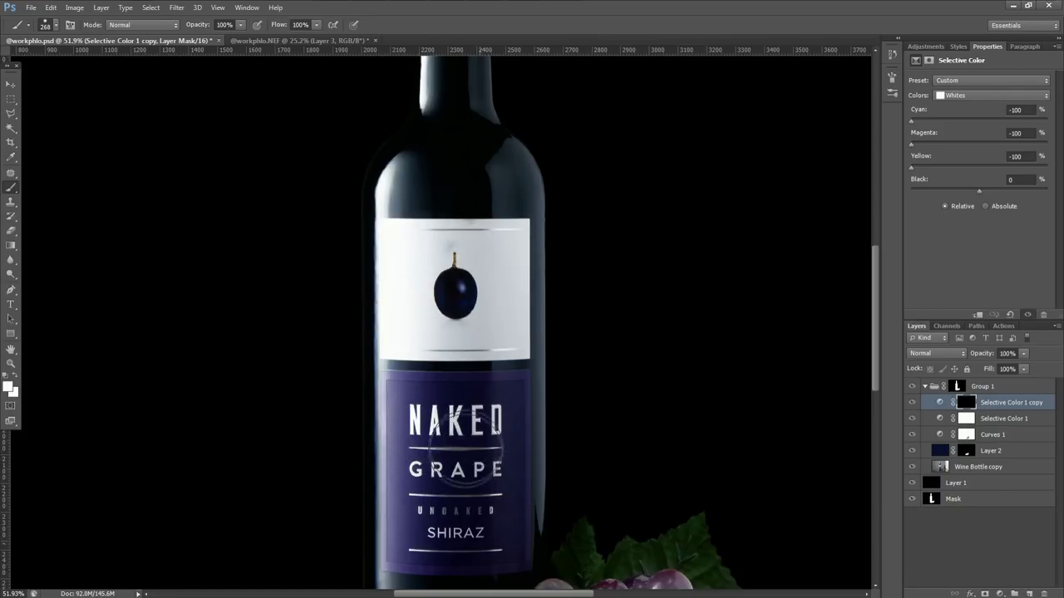
left_click(456, 521)
scroll(456, 521, "up", 5)
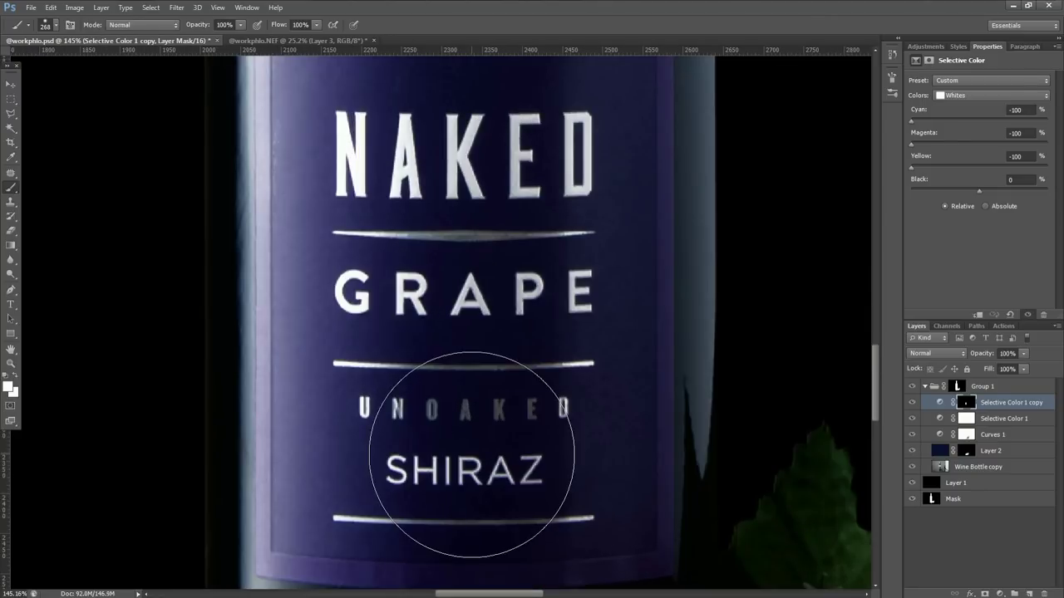
Examine the whole image, then the bottle's base, labels, shoulders and neck at closer zoom levels.
scroll(443, 434, "down", 8)
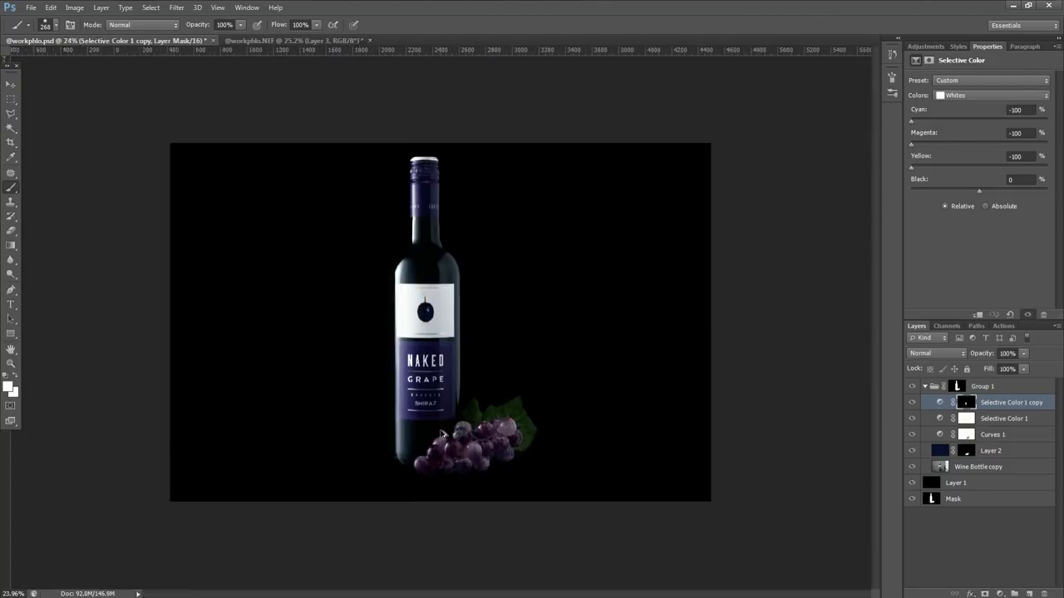
scroll(442, 432, "up", 3)
scroll(441, 433, "down", 3)
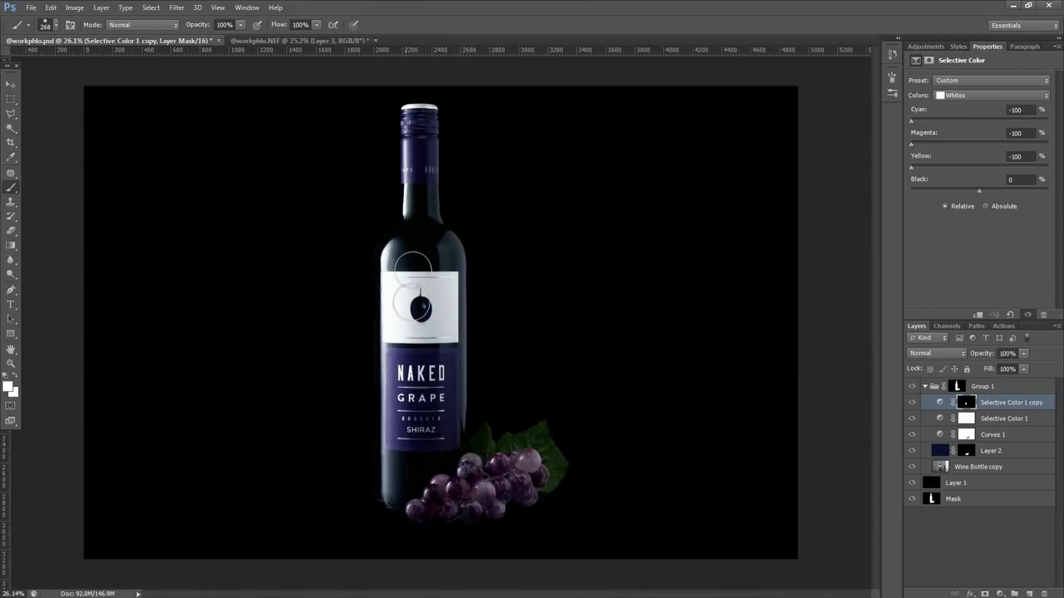
scroll(375, 432, "up", 2)
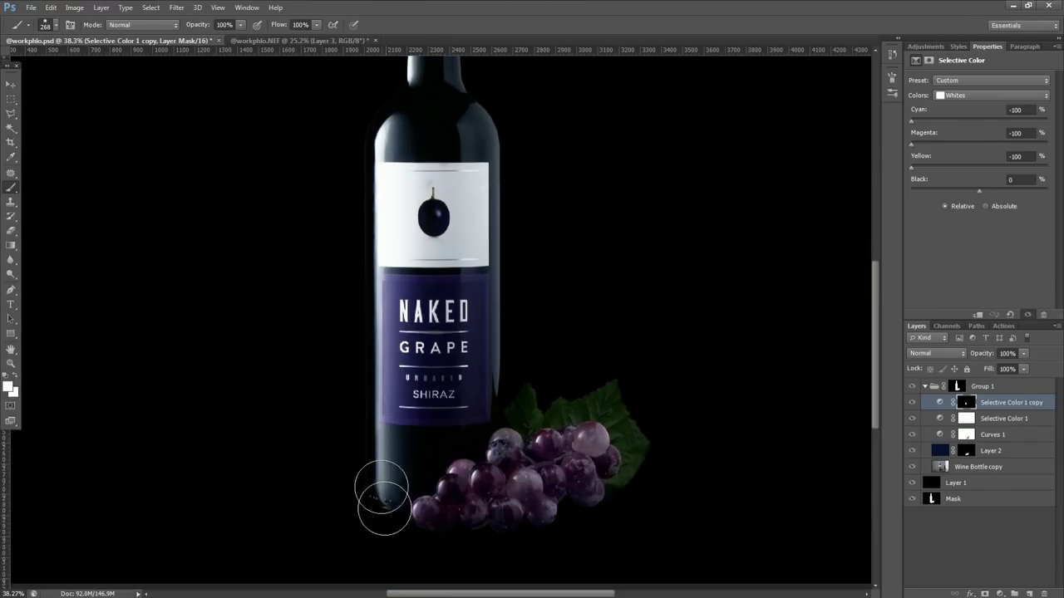
scroll(349, 509, "up", 4)
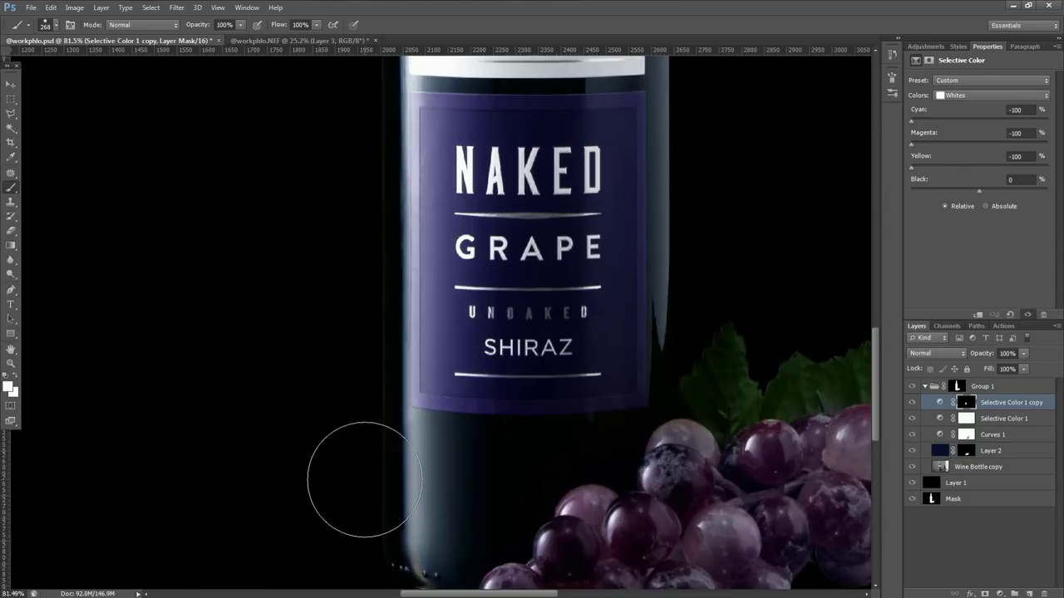
scroll(364, 479, "up", 10)
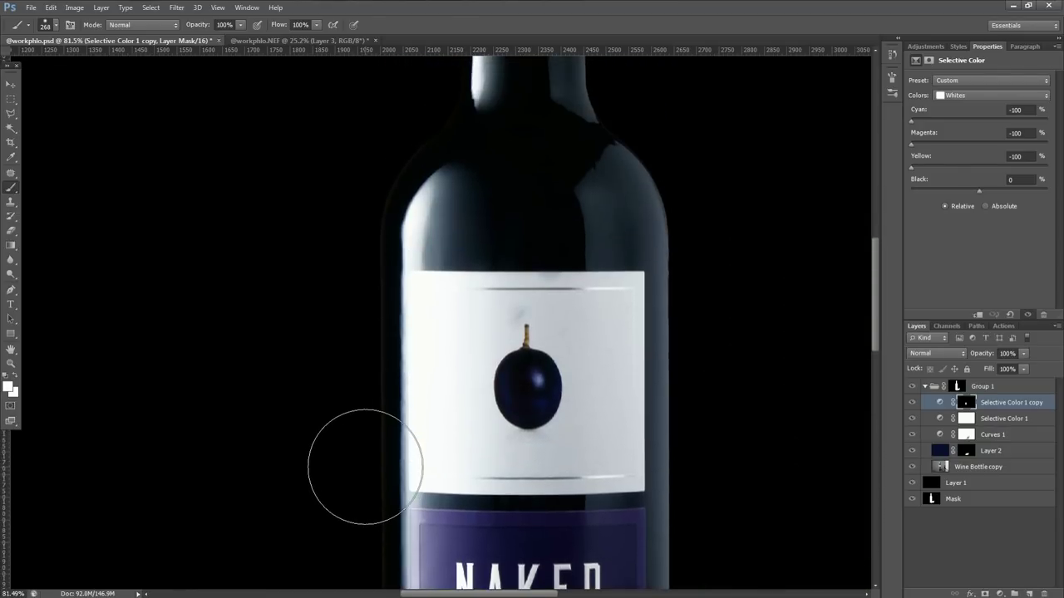
scroll(369, 399, "up", 2)
scroll(387, 299, "up", 3)
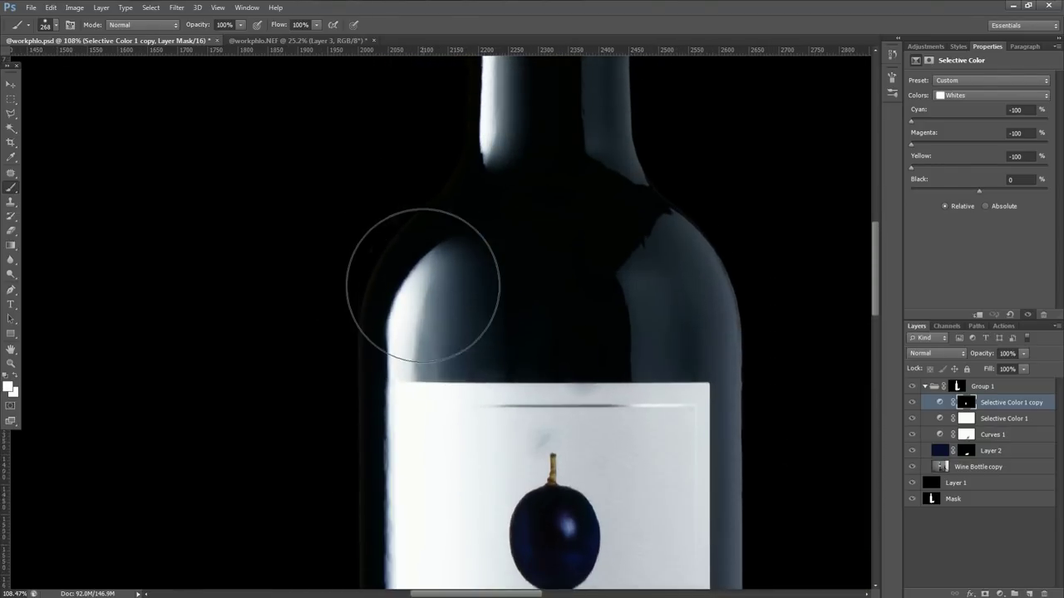
scroll(423, 284, "down", 4)
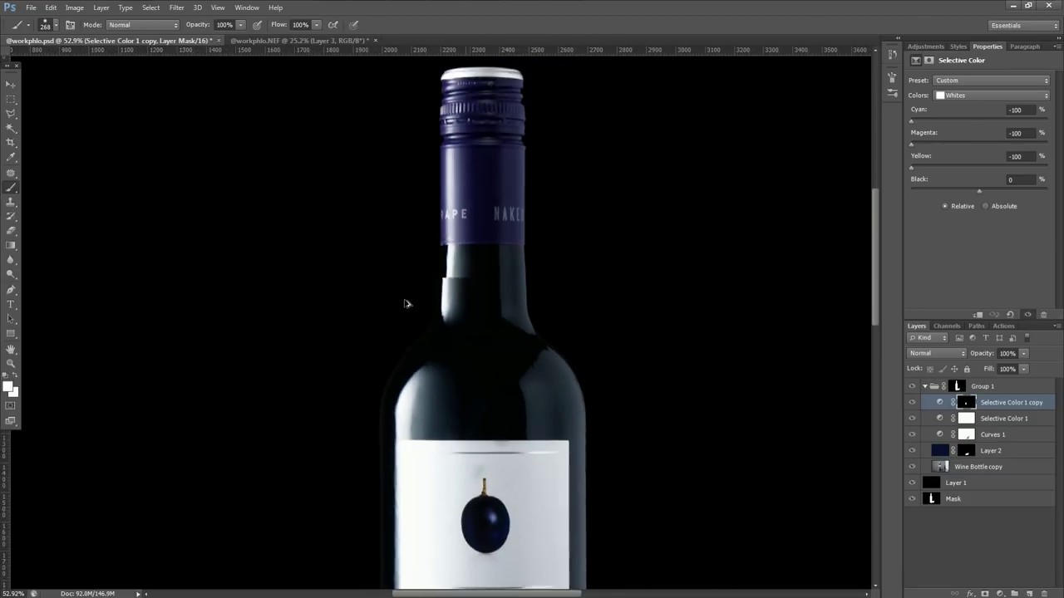
scroll(407, 304, "down", 3)
scroll(360, 212, "up", 5)
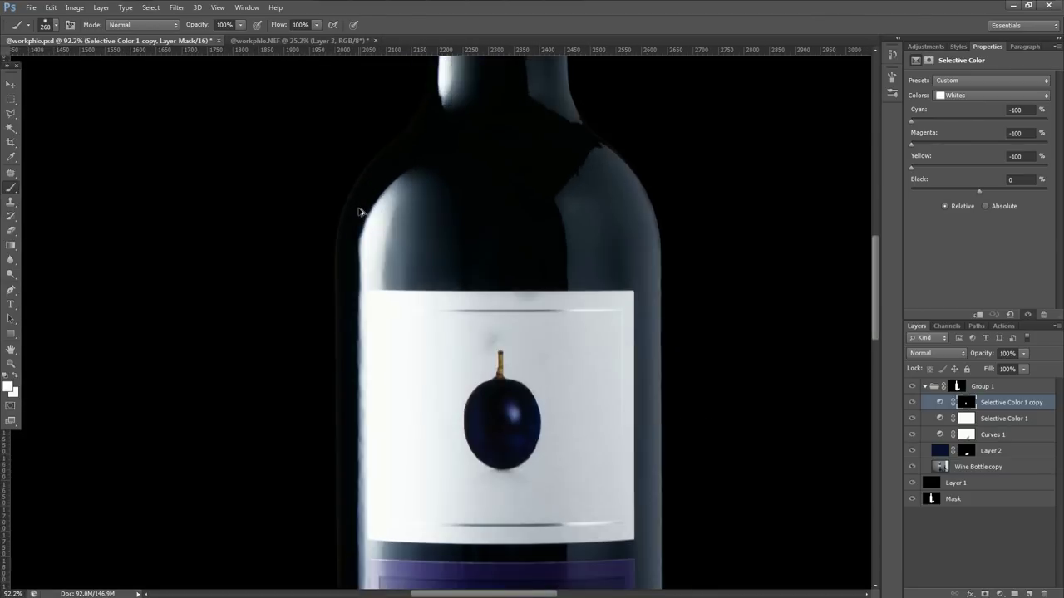
scroll(360, 212, "down", 1)
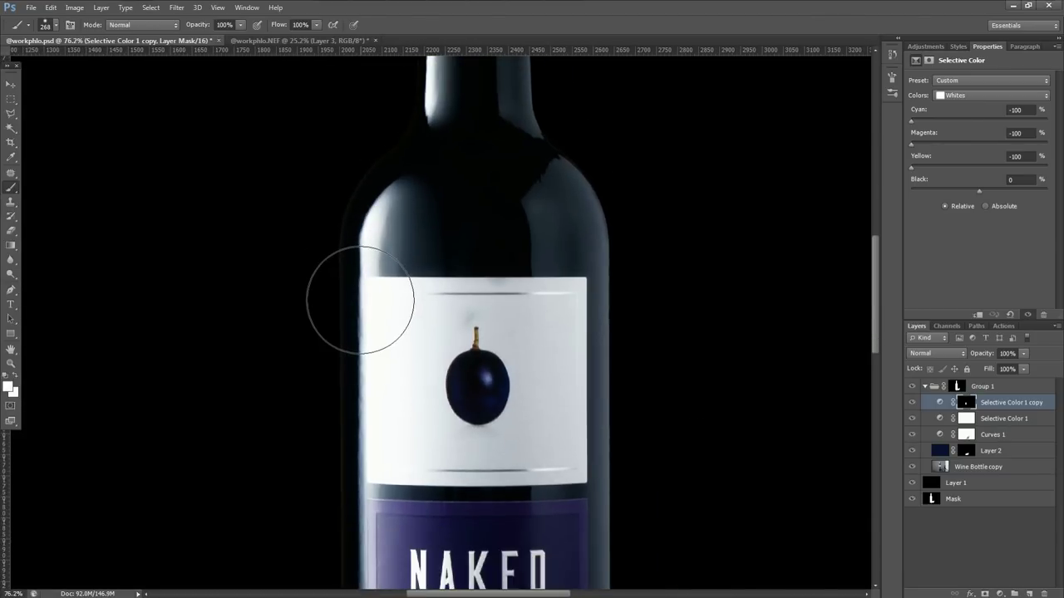
Examine the highlight on the bottle's shoulder, both labels and the grapes up close, and the image as a whole.
key("bracketleft")
key("bracketleft")
key("bracketleft")
key("bracketleft")
key("bracketleft")
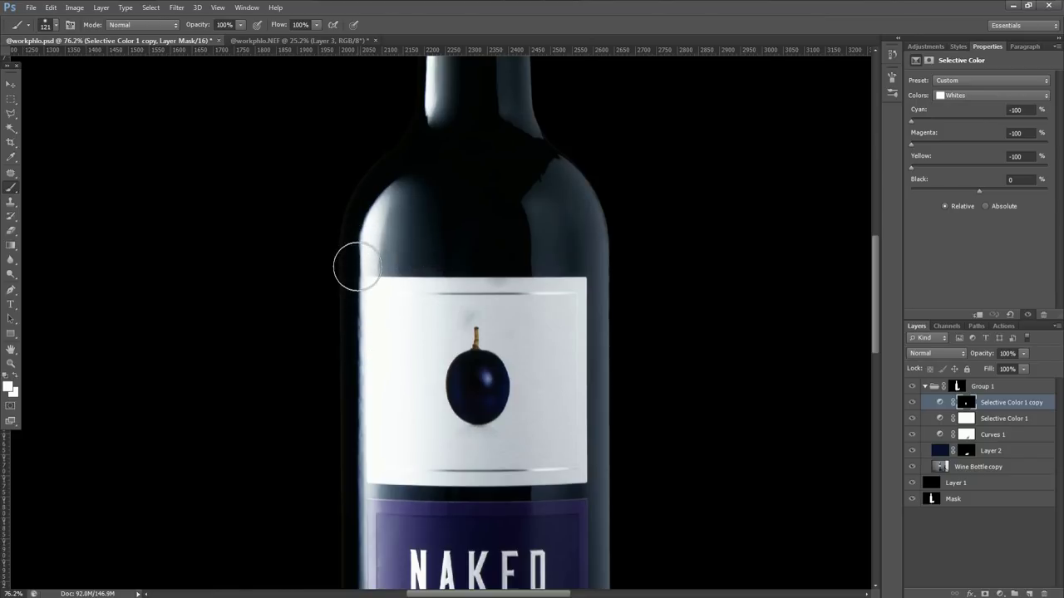
scroll(379, 204, "up", 1)
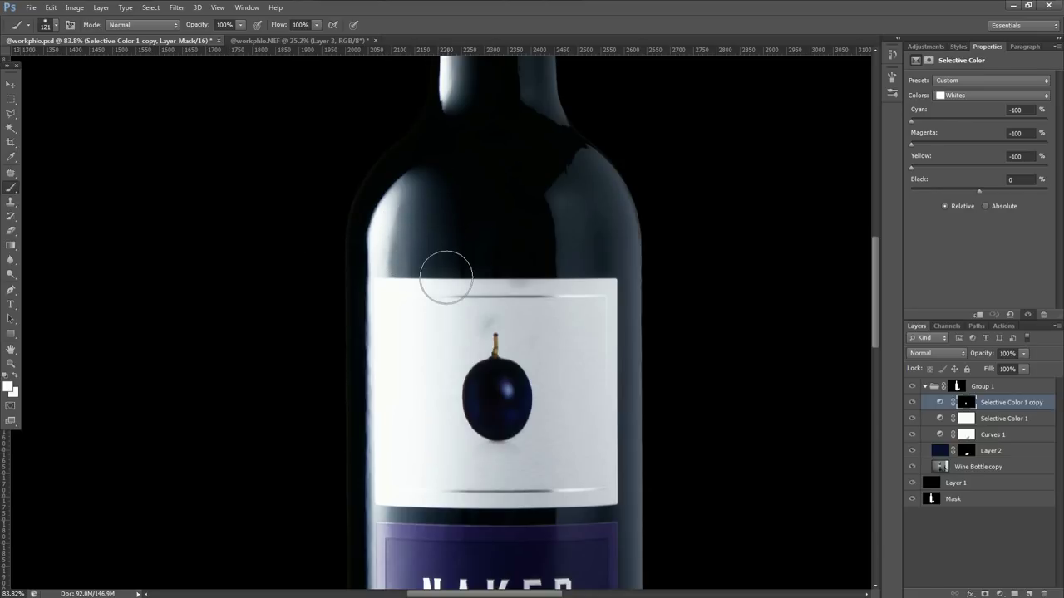
scroll(384, 250, "up", 4)
mouse_move(408, 189)
left_mouse_down()
mouse_move(380, 178)
mouse_move(404, 225)
mouse_move(399, 185)
mouse_move(407, 195)
mouse_move(399, 297)
mouse_move(416, 161)
mouse_move(408, 304)
mouse_move(413, 173)
mouse_move(399, 309)
left_mouse_up()
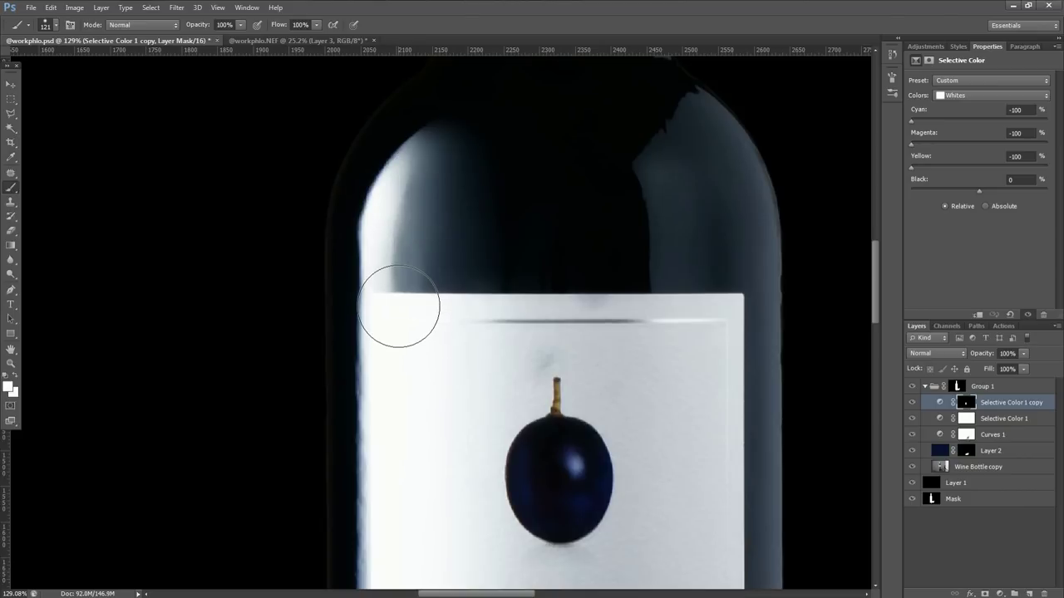
scroll(409, 299, "down", 3)
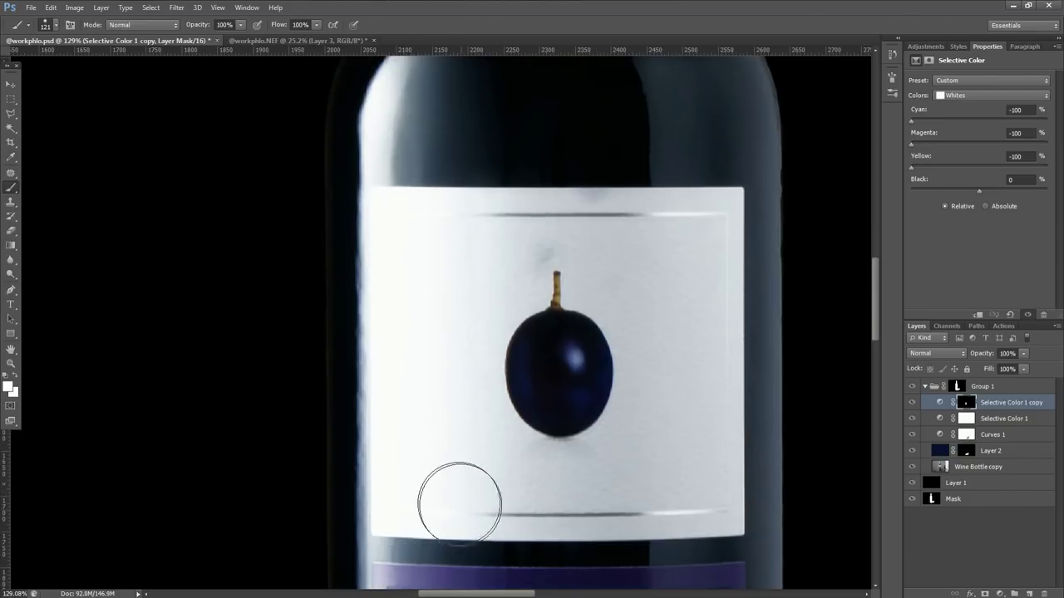
scroll(568, 331, "down", 2)
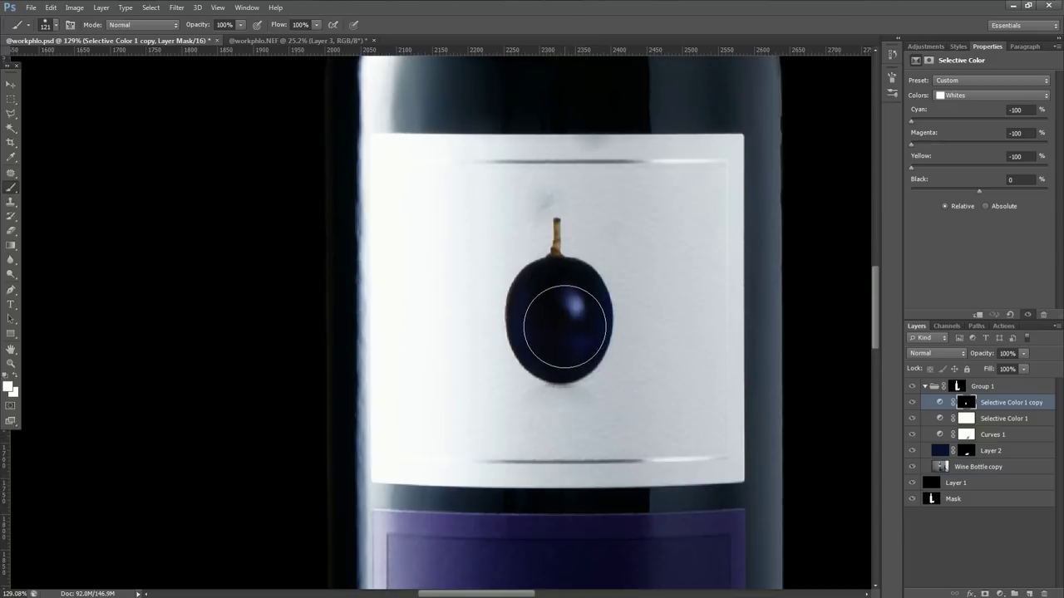
scroll(556, 314, "down", 3)
scroll(555, 314, "down", 10)
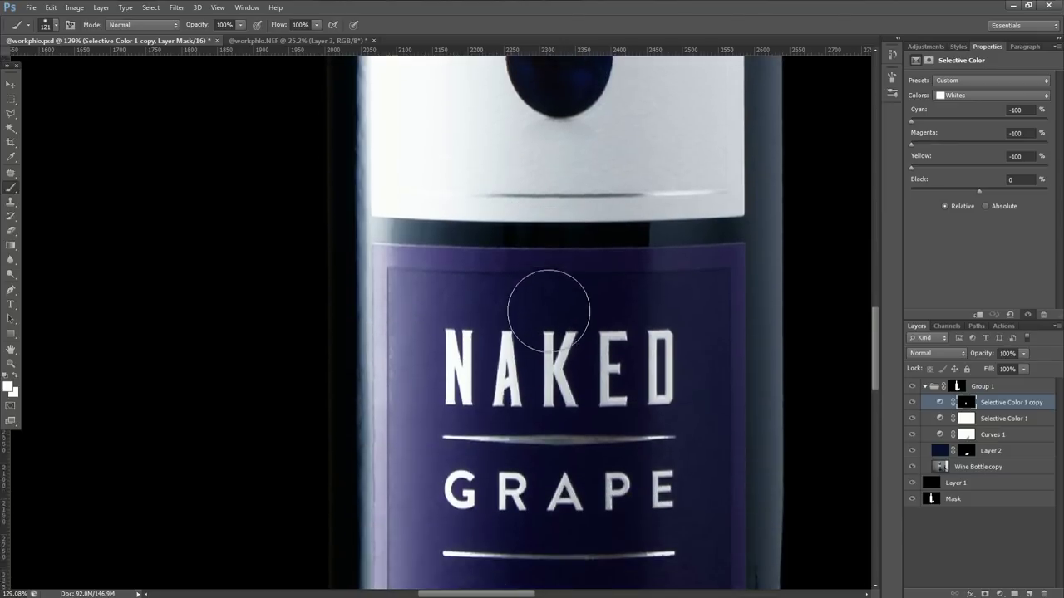
scroll(534, 300, "down", 8)
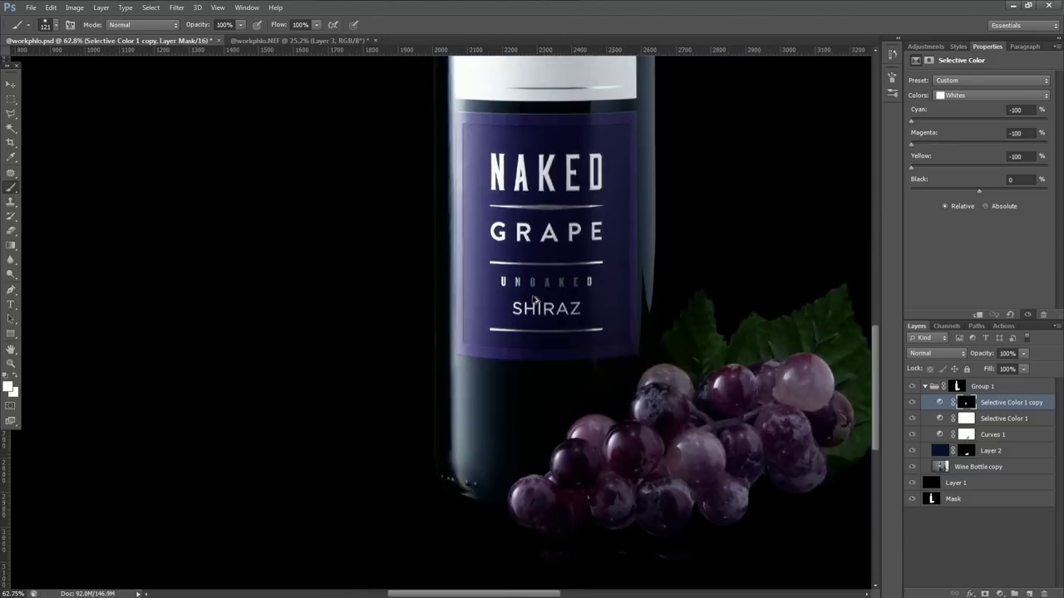
key("ctrl+0")
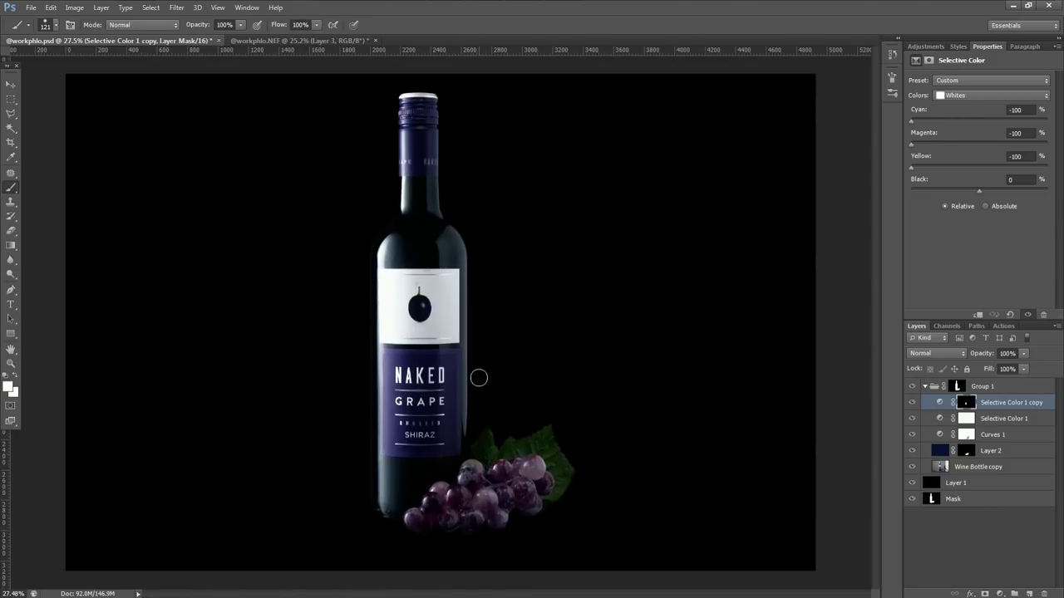
Add a new empty layer directly above the black Layer 1, below the bottle group.
left_click(958, 486)
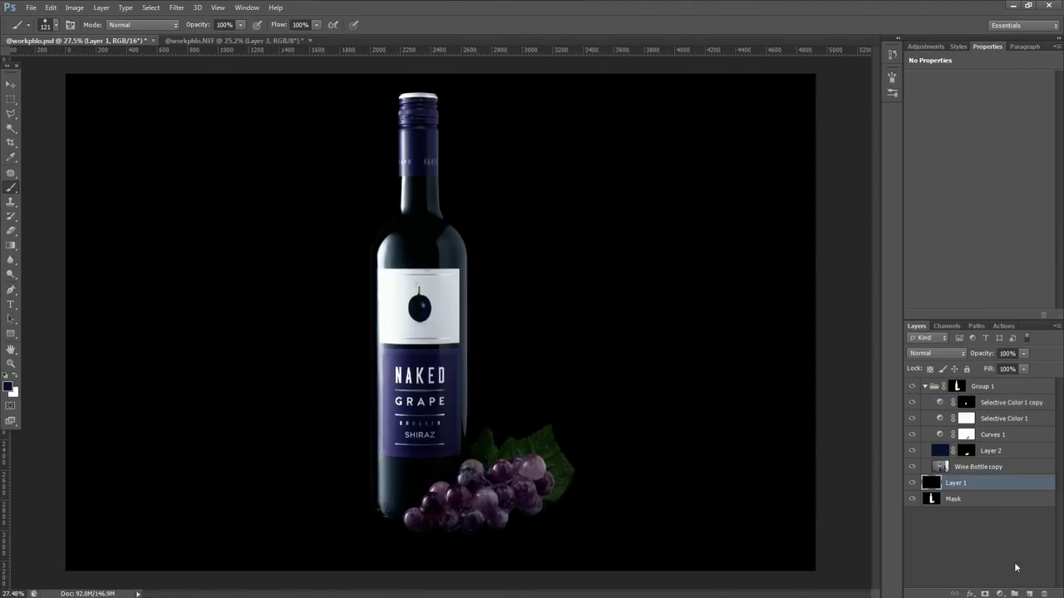
left_click(1029, 594)
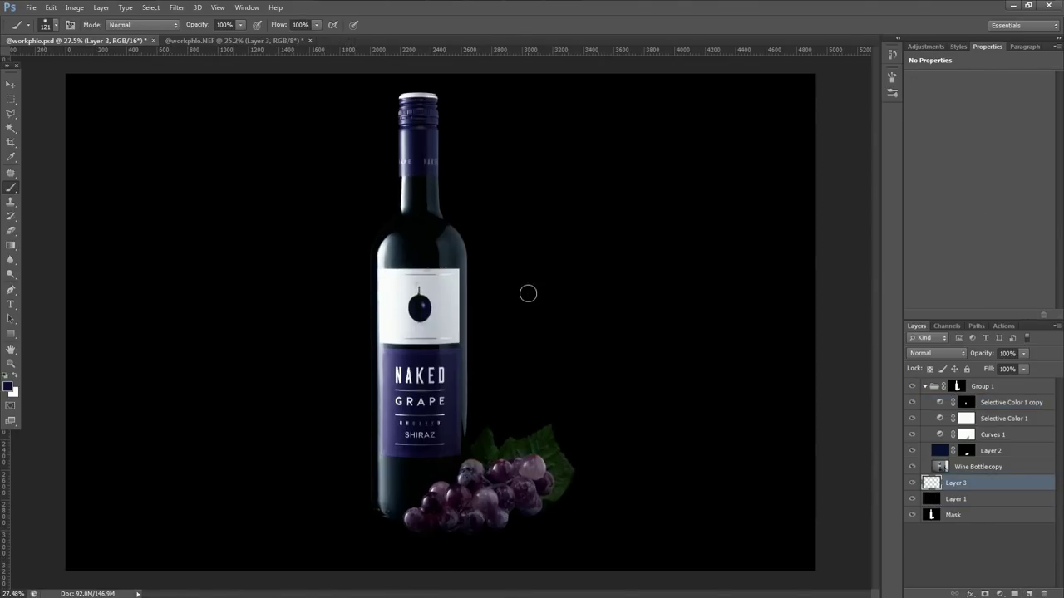
Try a freehand dark blue brush stroke and a dark blue radial gradient behind the bottle on the new layer, undoing each.
mouse_move(508, 301)
left_mouse_down()
mouse_move(353, 320)
mouse_move(391, 438)
mouse_move(601, 455)
mouse_move(188, 502)
mouse_move(213, 404)
left_mouse_up()
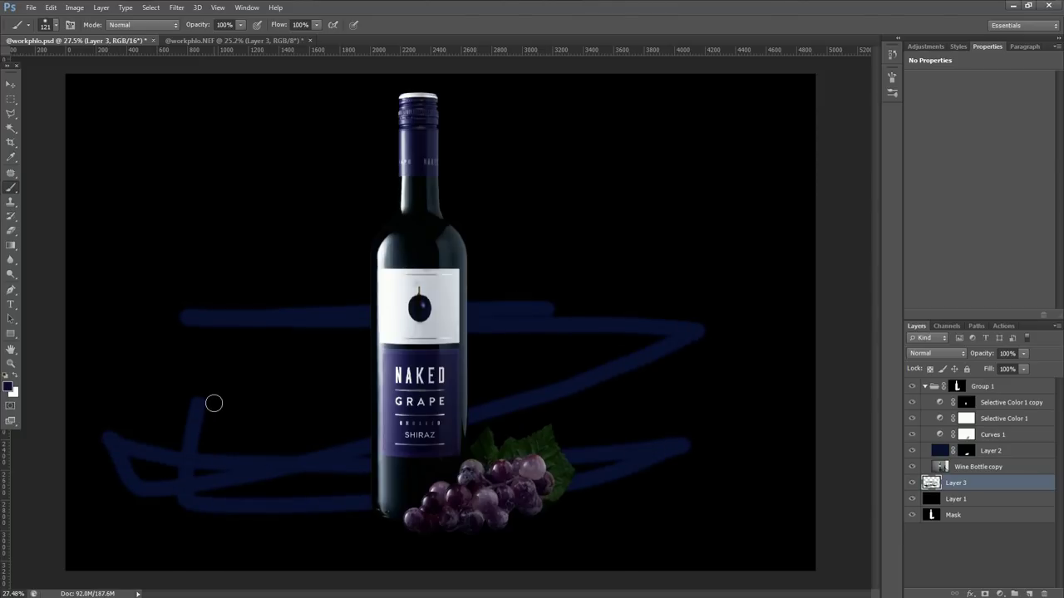
key("ctrl+z")
key("g")
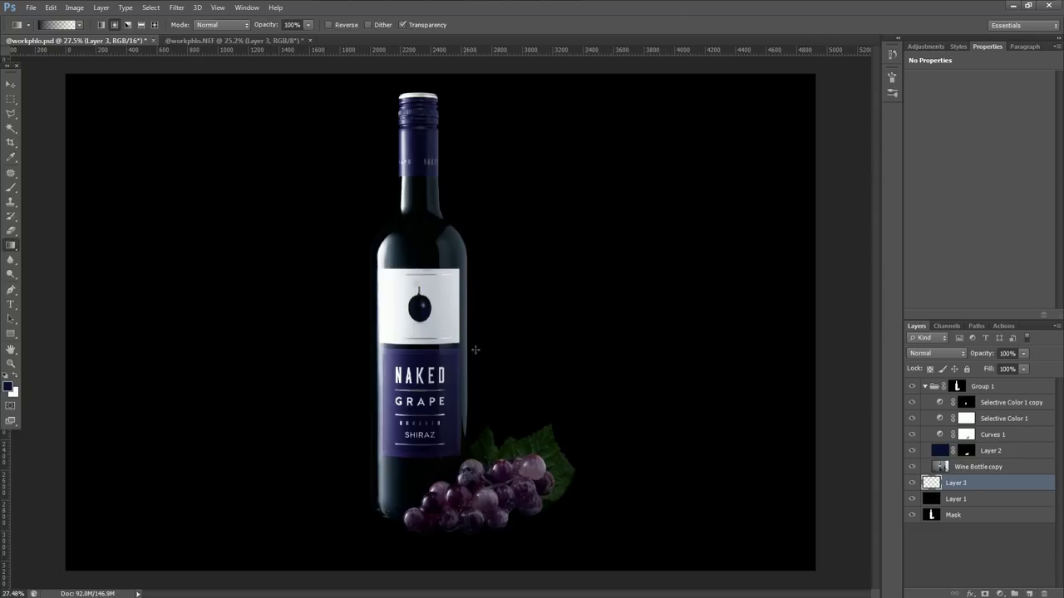
left_click_drag(423, 337, 667, 350)
scroll(419, 368, "down", 3)
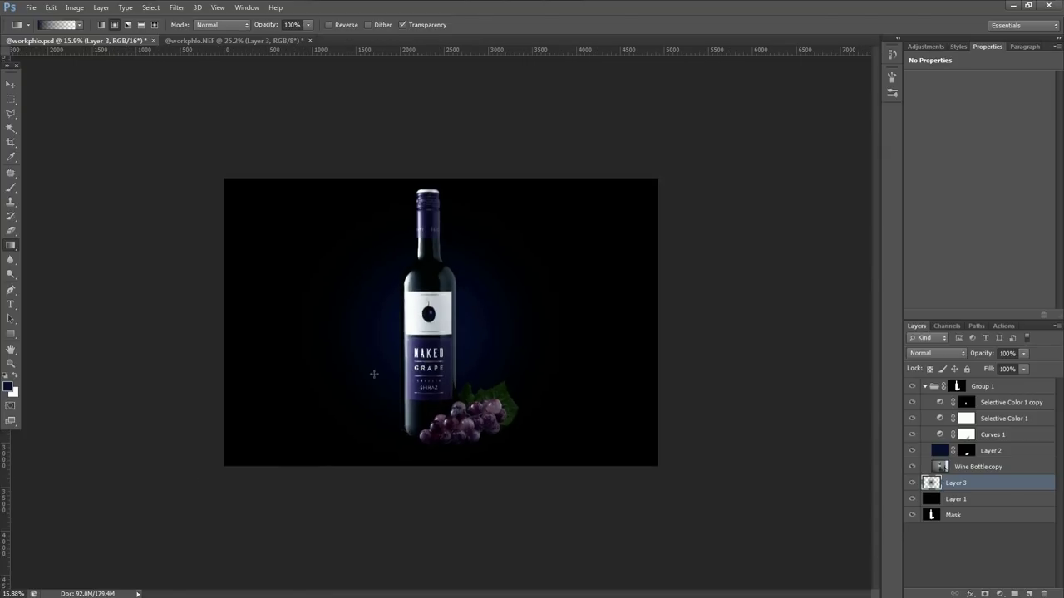
key("ctrl+z")
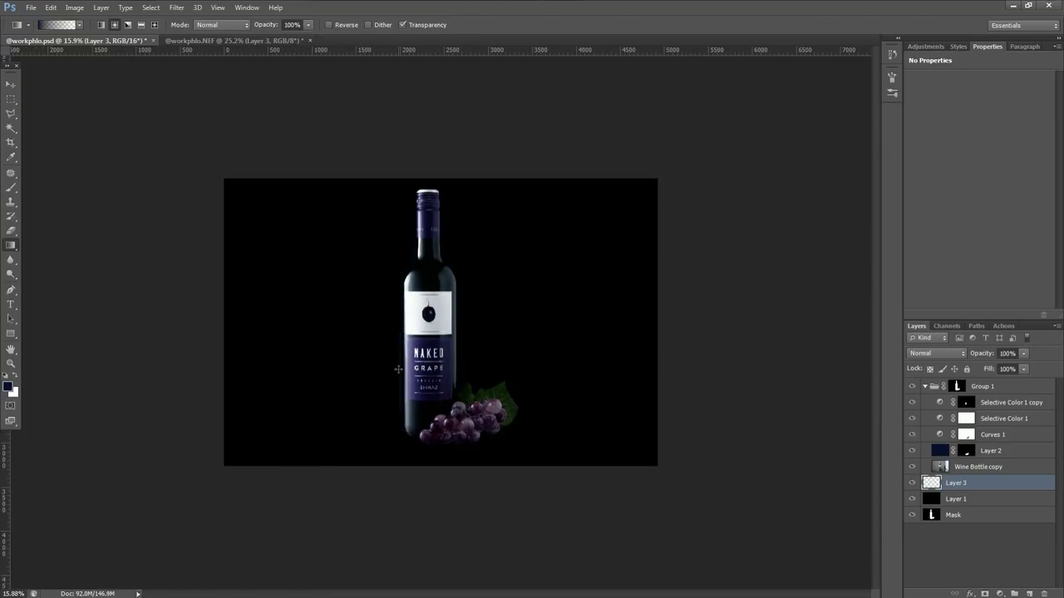
Sample the bottle's purple and change the foreground color to a saturated dark magenta.
key("i")
scroll(426, 280, "up", 4)
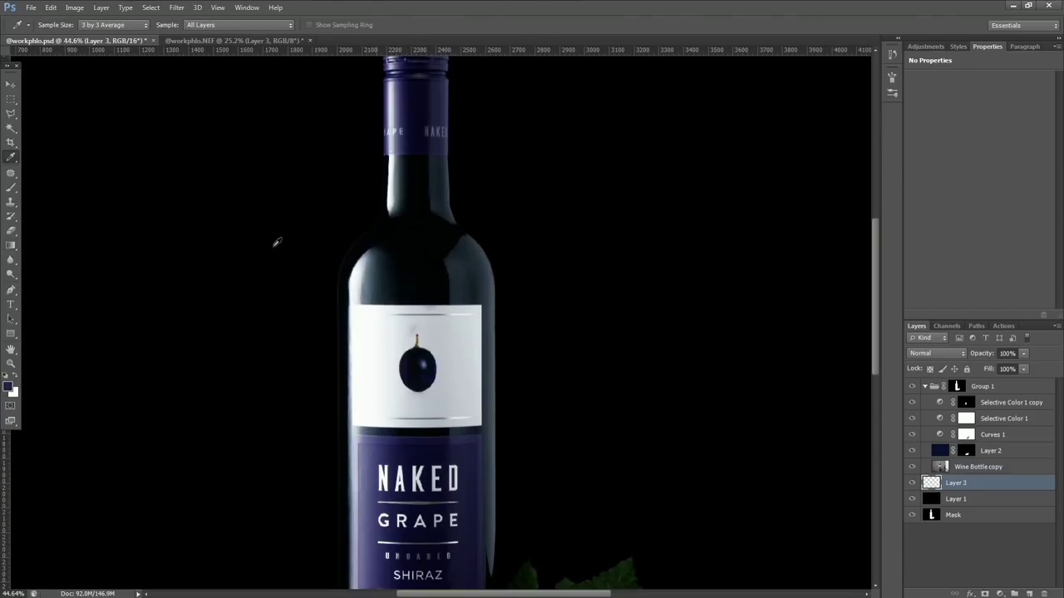
left_click(9, 387)
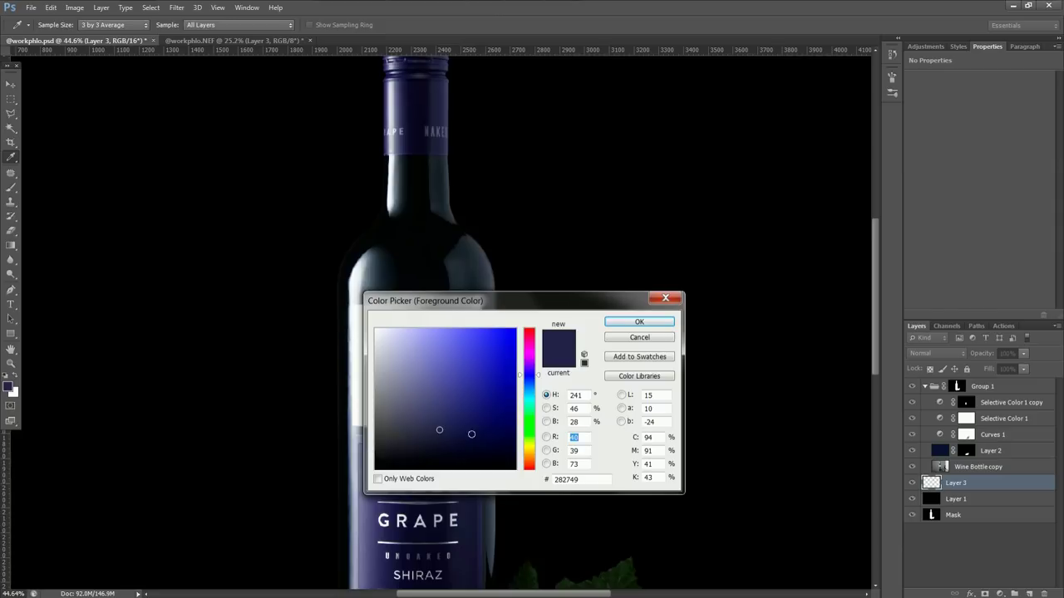
left_click(503, 430)
left_click_drag(531, 376, 529, 352)
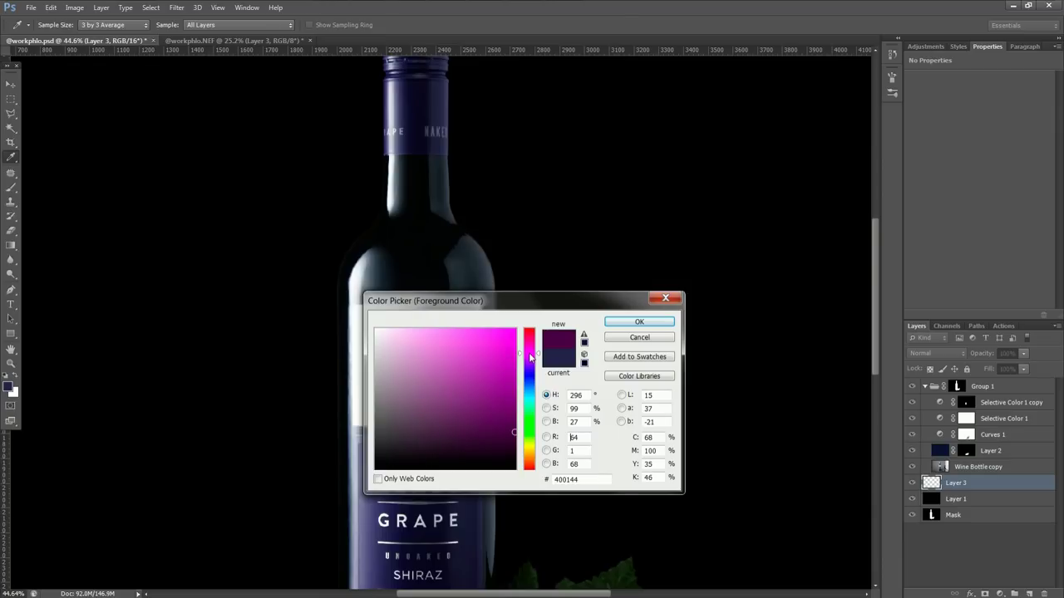
left_click_drag(531, 354, 533, 350)
left_click(632, 325)
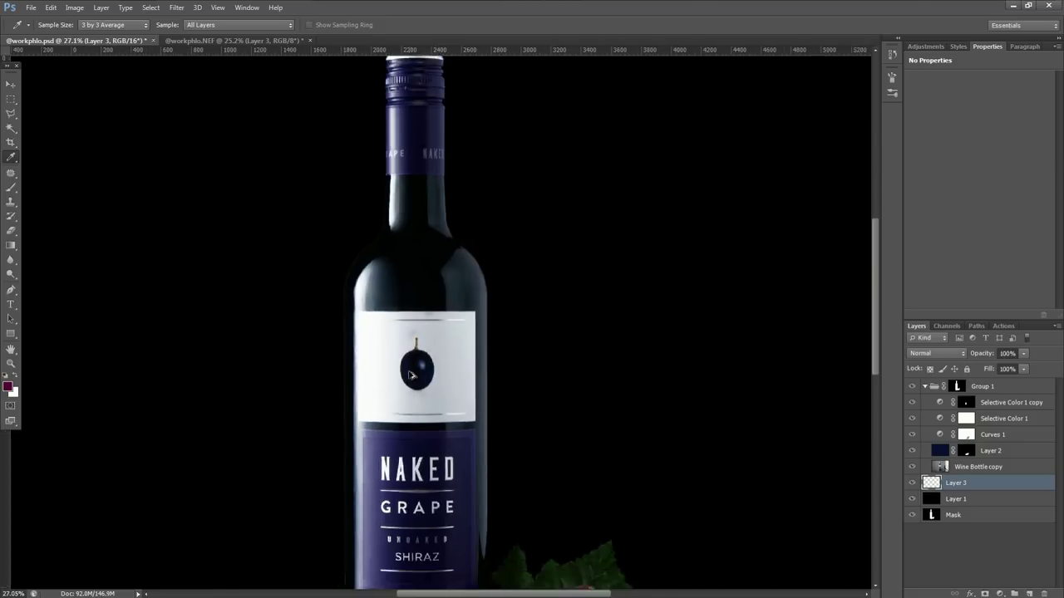
Draw a dark magenta radial gradient on Layer 3, from the bottle's center outward, as a glow behind the bottle.
scroll(470, 376, "down", 5)
key("g")
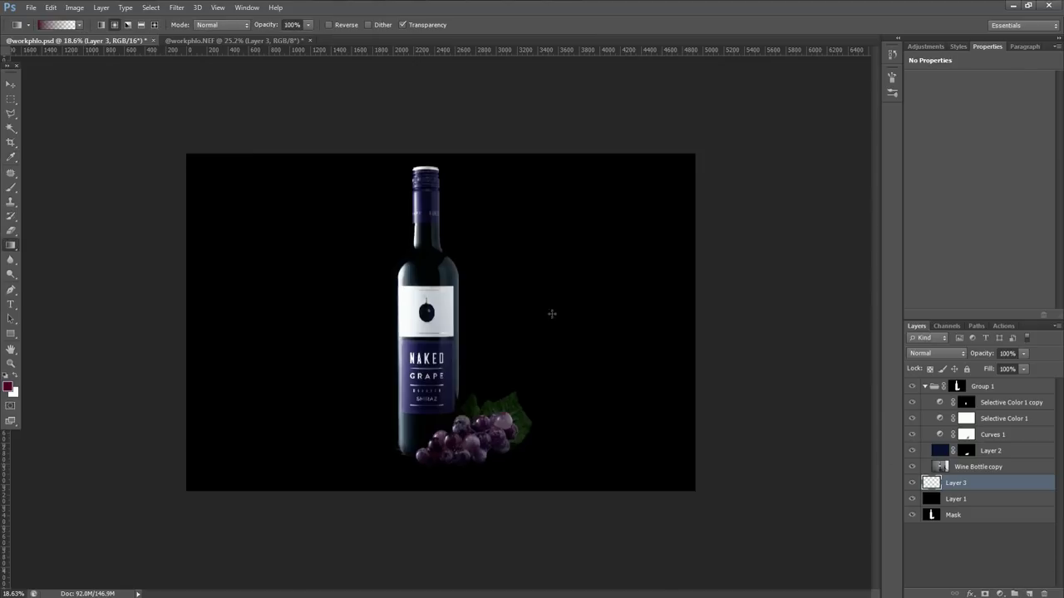
left_click_drag(426, 334, 594, 333)
scroll(594, 334, "down", 3)
scroll(594, 333, "up", 2)
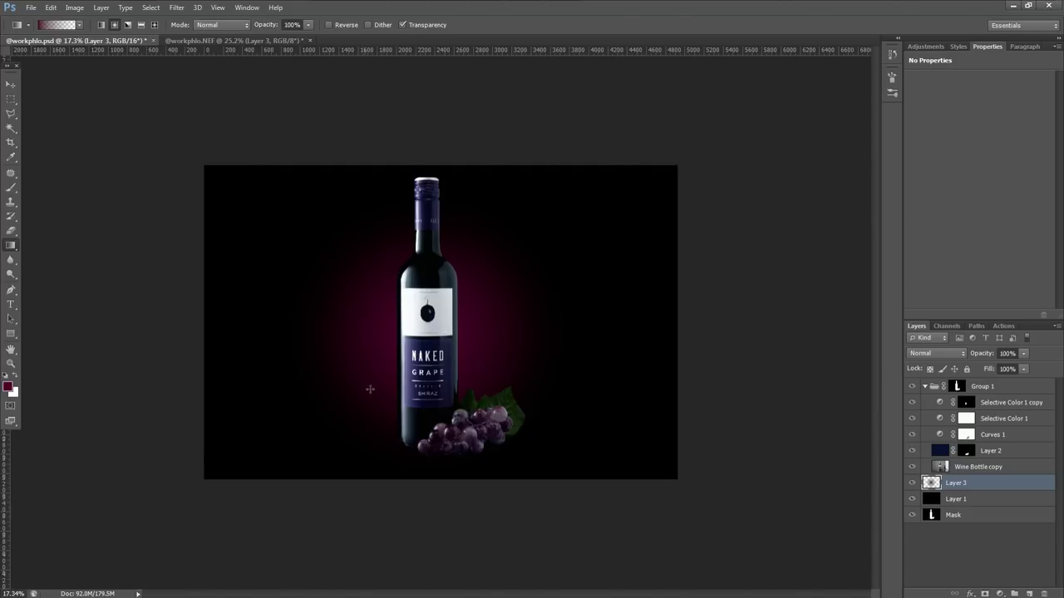
Add a Hue/Saturation adjustment layer directly above the magenta gradient layer.
scroll(367, 398, "up", 3)
scroll(364, 403, "up", 5)
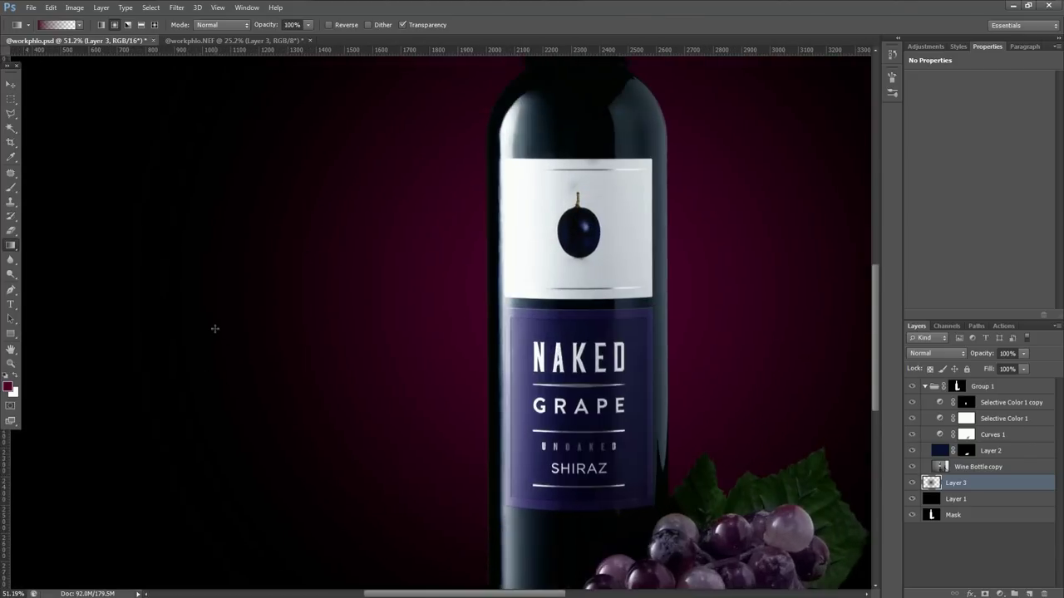
scroll(217, 317, "down", 4)
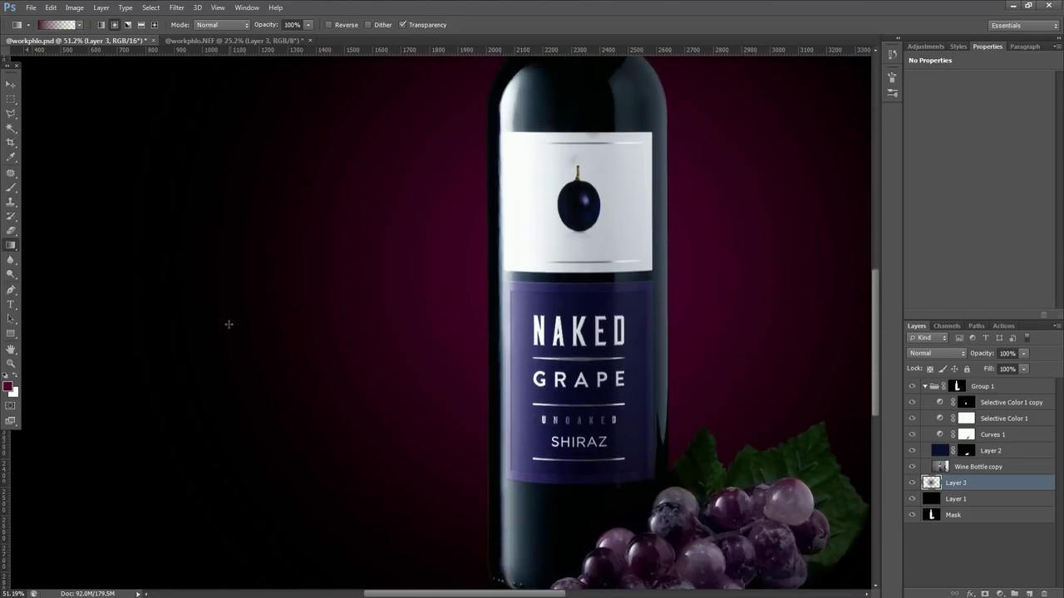
scroll(232, 324, "up", 2)
left_click(1000, 593)
left_click(937, 444)
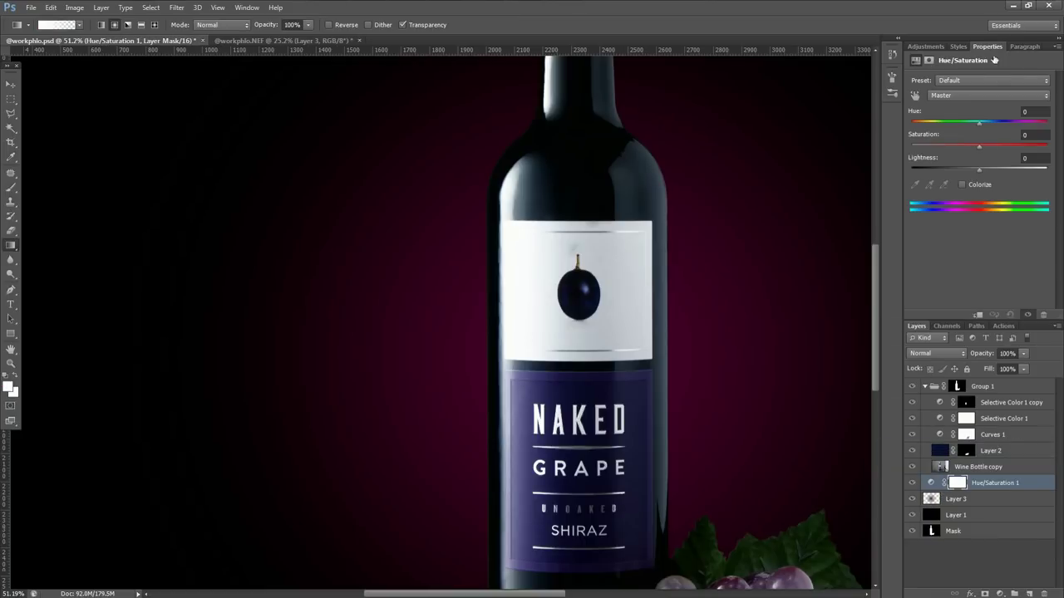
Test the background glow at a saturation of -100 and restore its color to compare the two looks.
left_click_drag(979, 148, 906, 150)
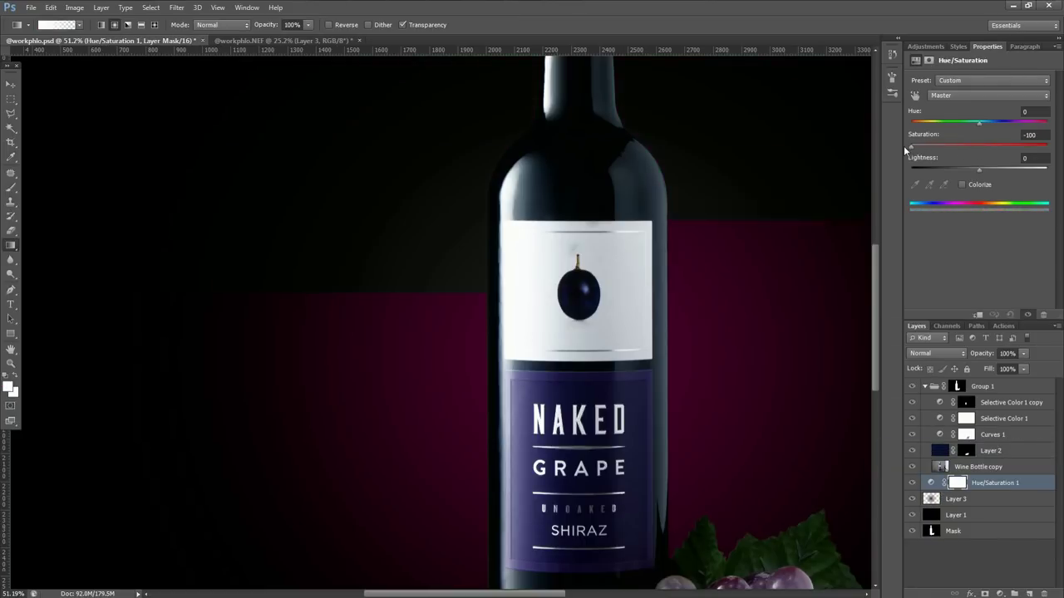
left_click_drag(904, 146, 978, 155)
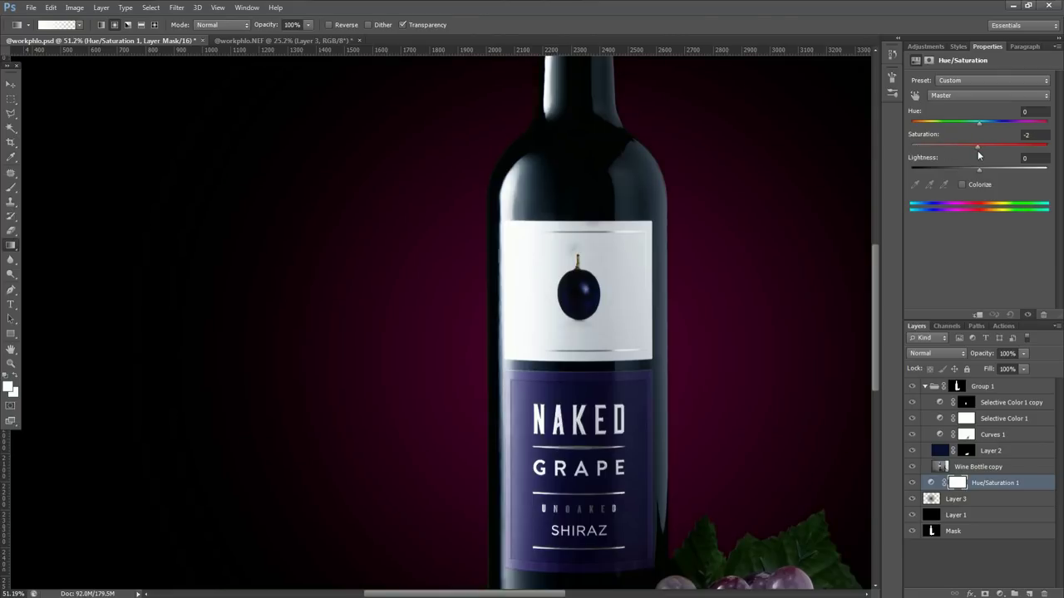
left_click_drag(977, 151, 910, 156)
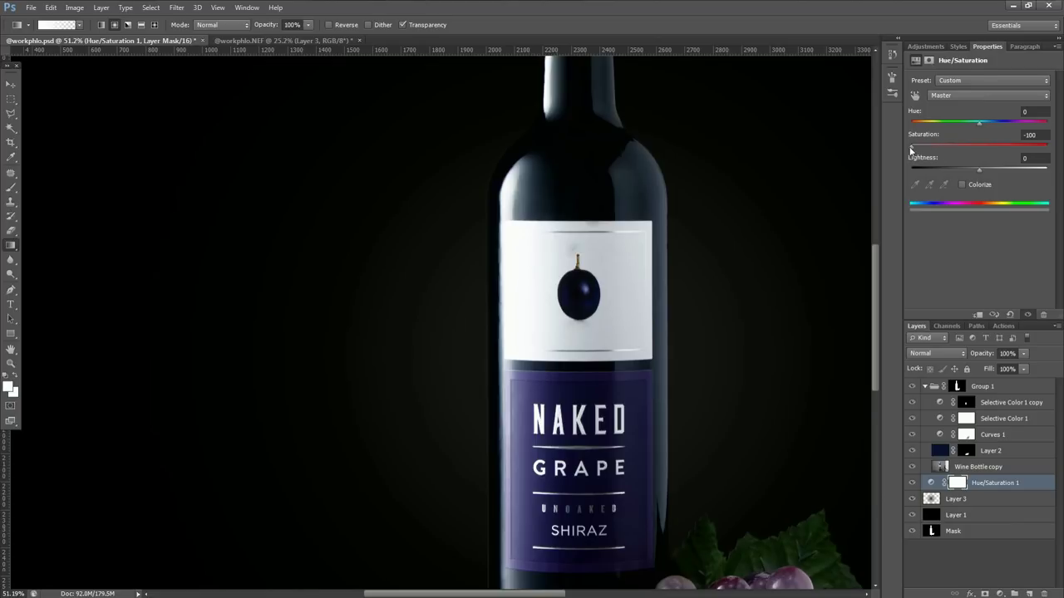
left_click_drag(911, 150, 980, 153)
left_click_drag(491, 255, 311, 254)
key("ctrl+minus")
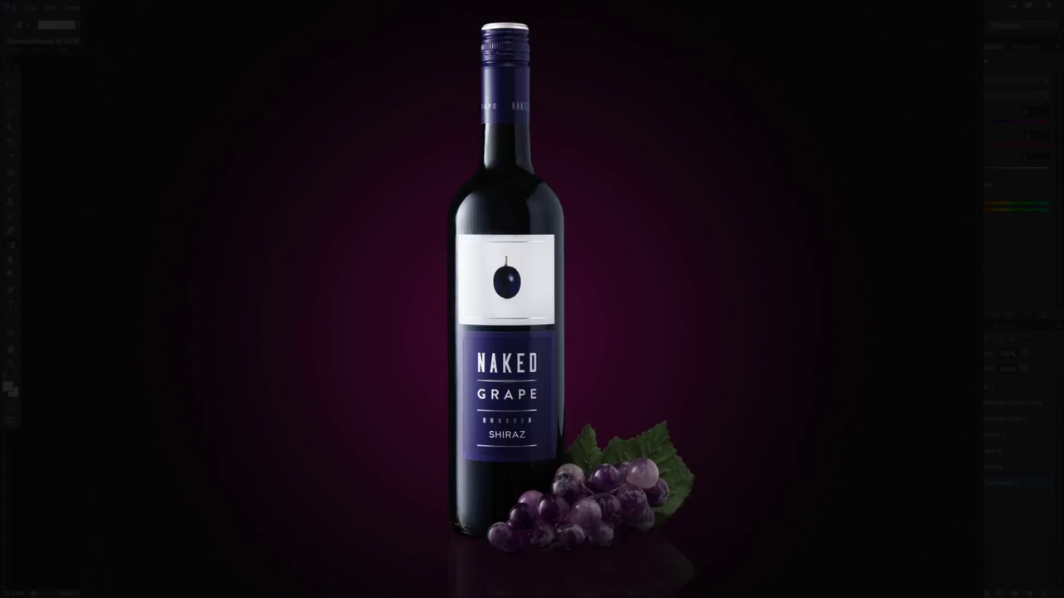